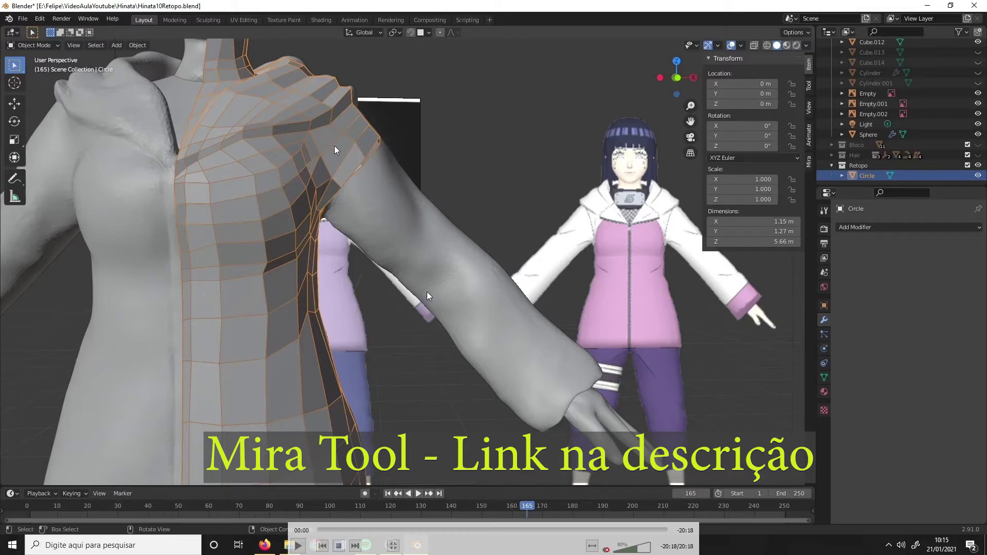
- Rewind the tutorial and pause where the Bezier, Circle and Nurbs curve options appear
left_click(297, 546)
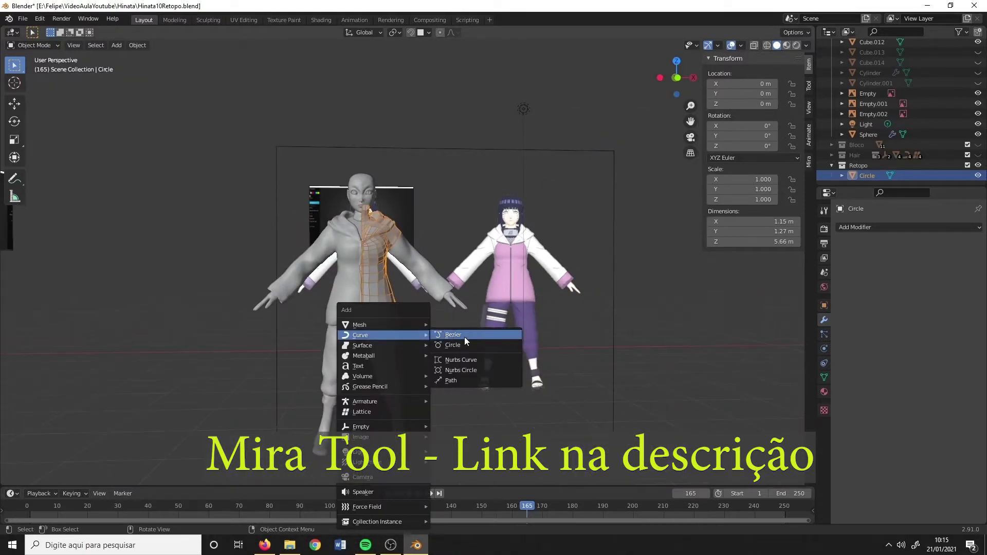
left_click(537, 333)
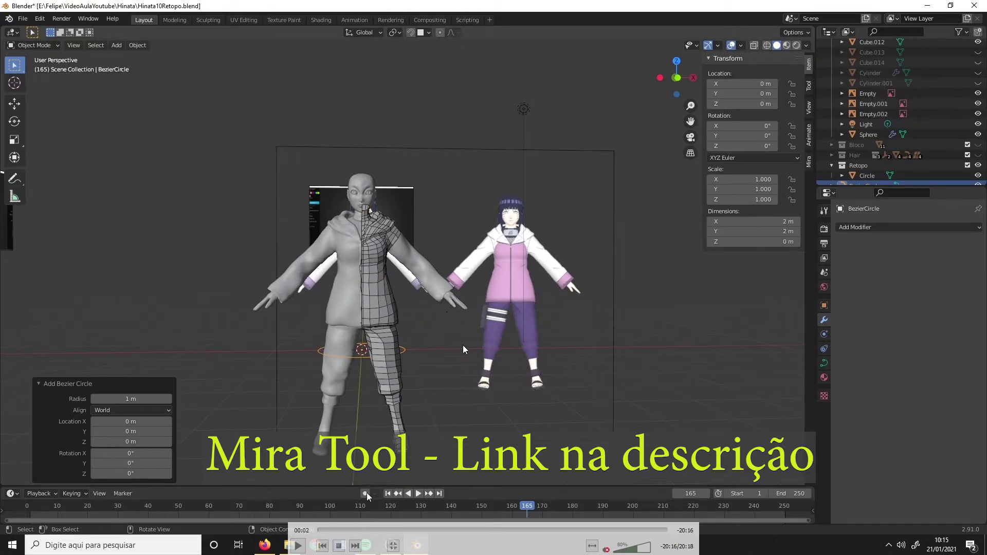
left_click(317, 529)
left_click(428, 293)
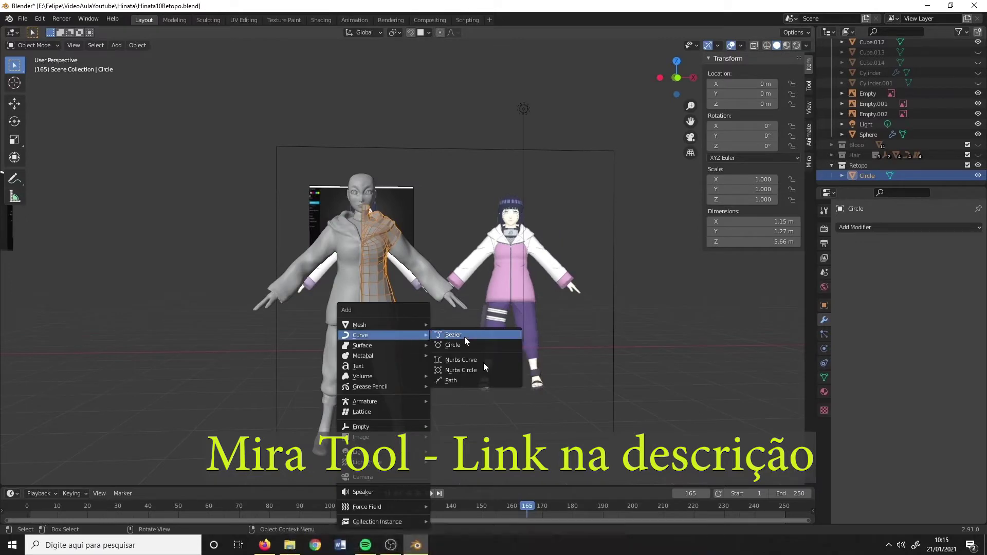
left_click(424, 343)
key("space")
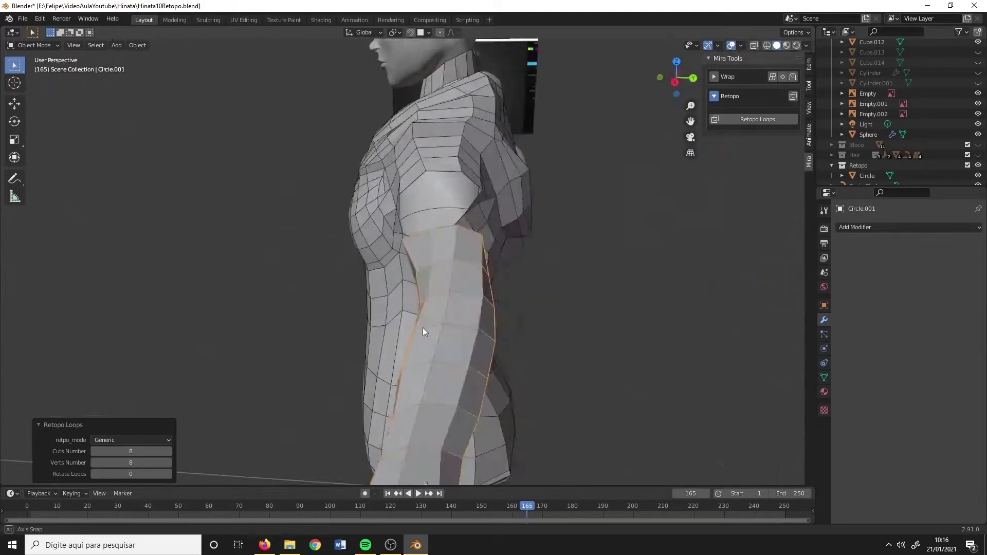
- Move a Bezier guide circle so it wraps around the finger
key("space")
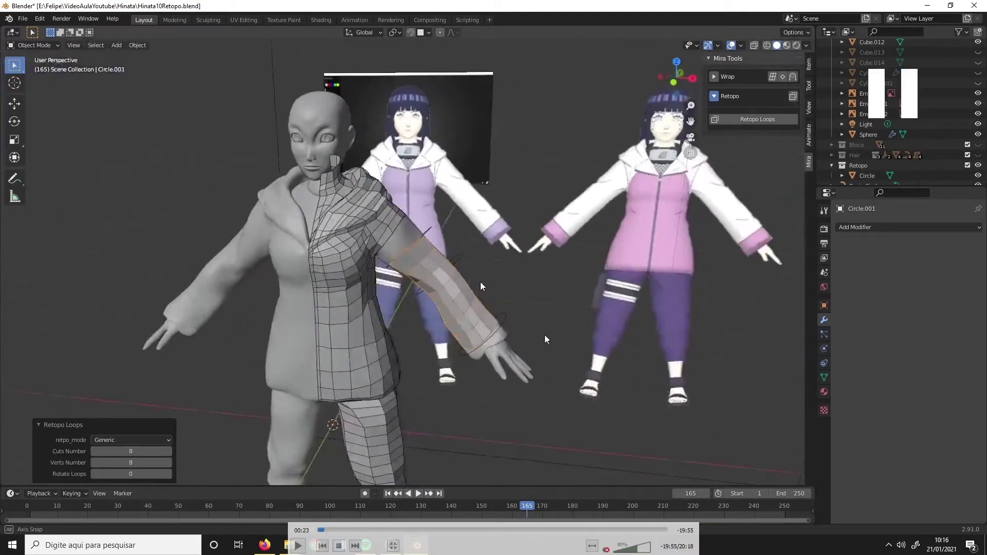
key("space")
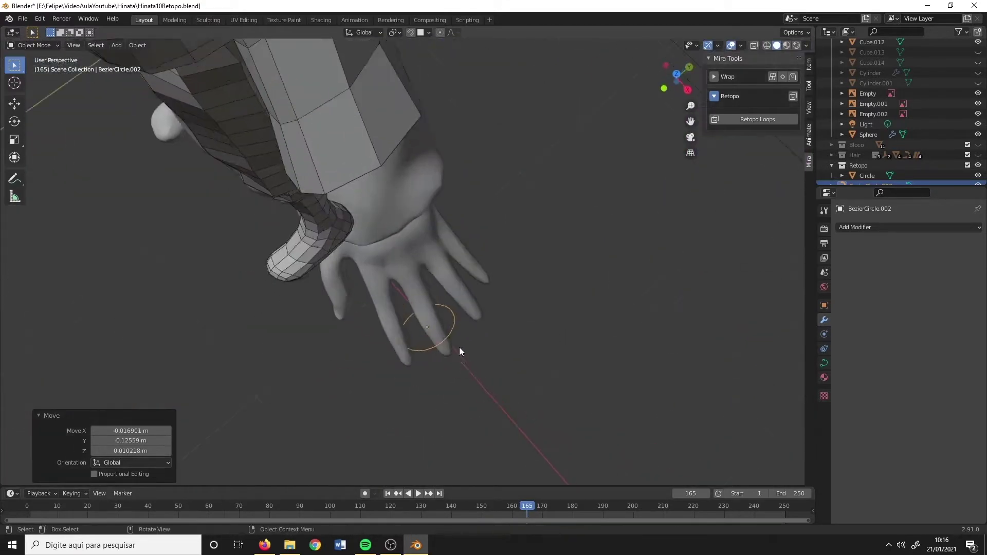
key("g")
mouse_move(449, 345)
middle_mouse_down()
mouse_move(489, 367)
mouse_move(520, 367)
middle_mouse_up()
left_click(489, 393)
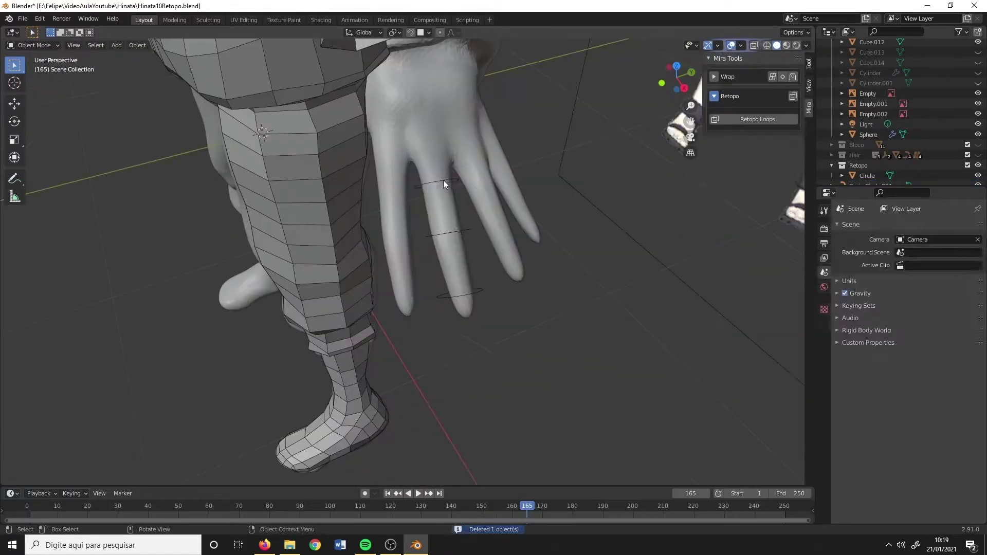
- Generate the finger tube with Retopo Loops and select its bottom edge loop in Edit Mode
left_click(758, 119)
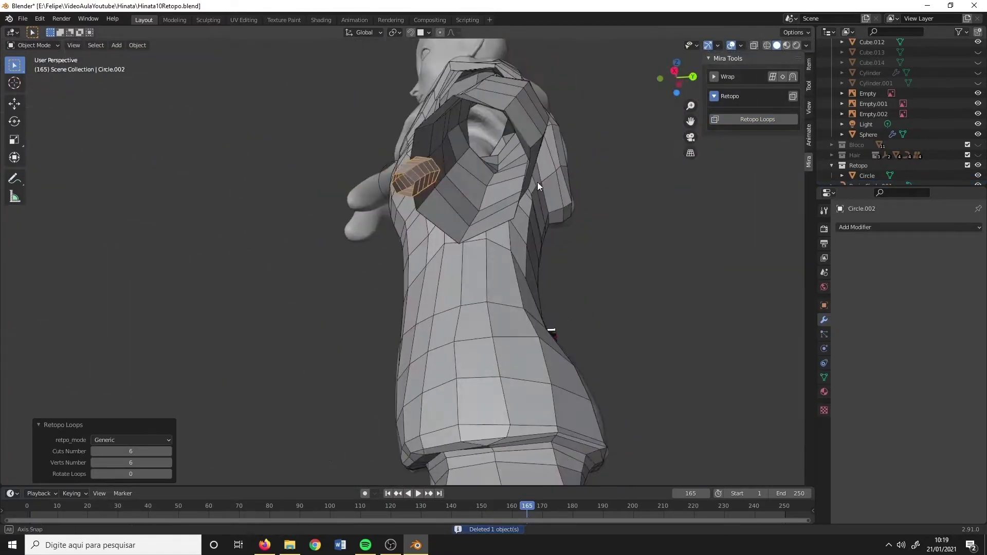
mouse_move(509, 264)
middle_mouse_down()
mouse_move(538, 260)
mouse_move(501, 258)
mouse_move(516, 256)
middle_mouse_up()
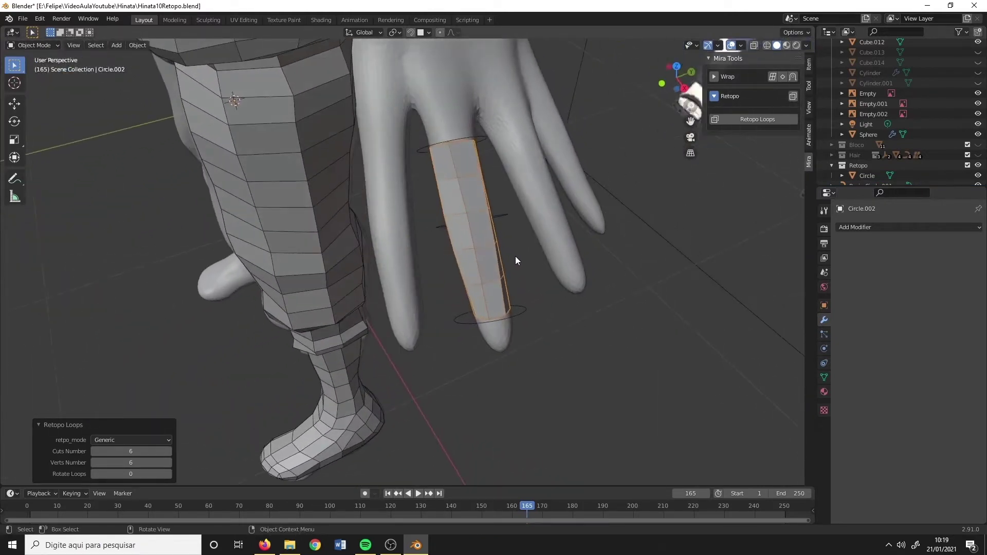
key("Tab")
scroll(492, 308, "up", 2)
left_click(492, 309, "alt")
mouse_move(492, 308)
middle_mouse_down()
mouse_move(506, 280)
mouse_move(362, 59)
middle_mouse_up()
- Extrude the bottom loop toward the fingertip and snap it onto the finger surface
key("e")
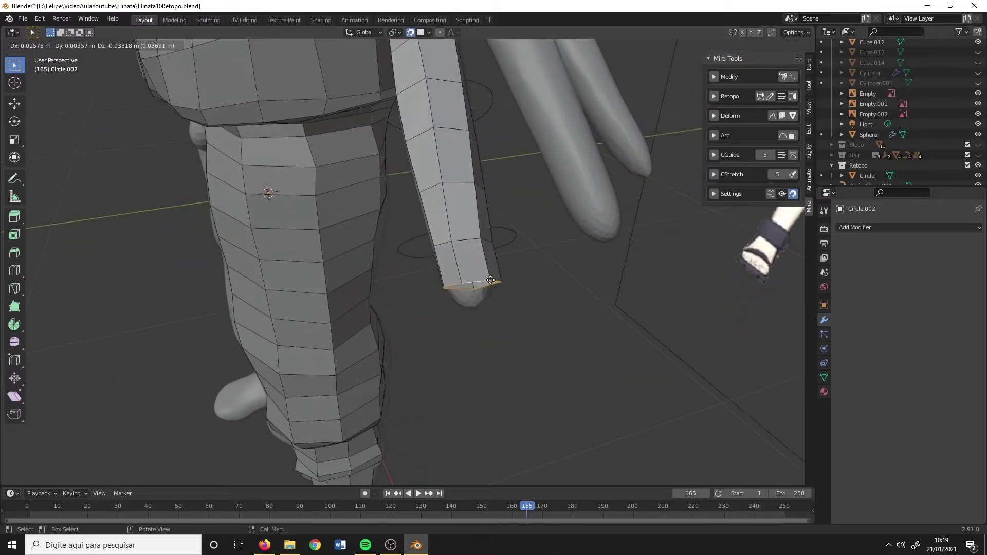
left_click(482, 319)
left_click(715, 96)
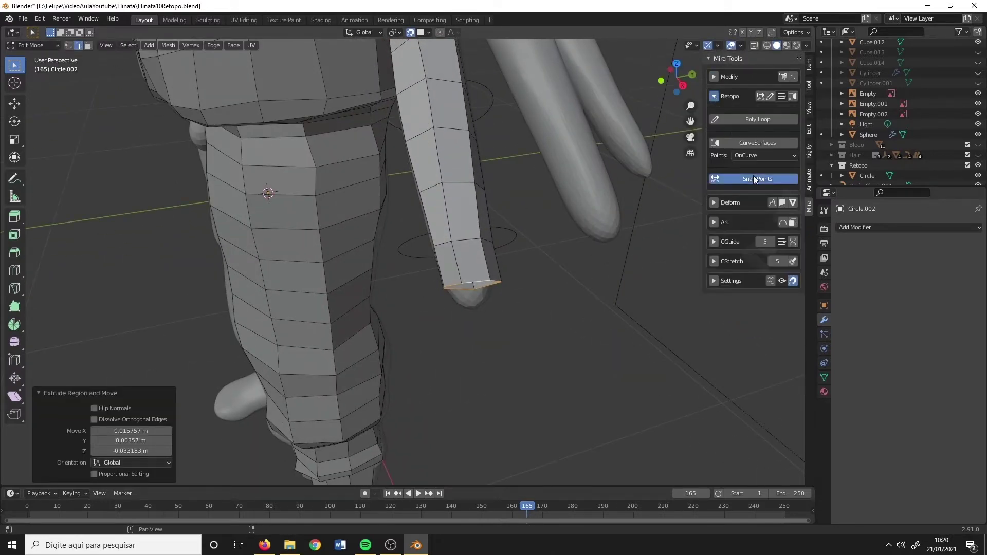
left_click(753, 177)
mouse_move(566, 232)
middle_mouse_down()
mouse_move(498, 264)
mouse_move(510, 146)
middle_mouse_up()
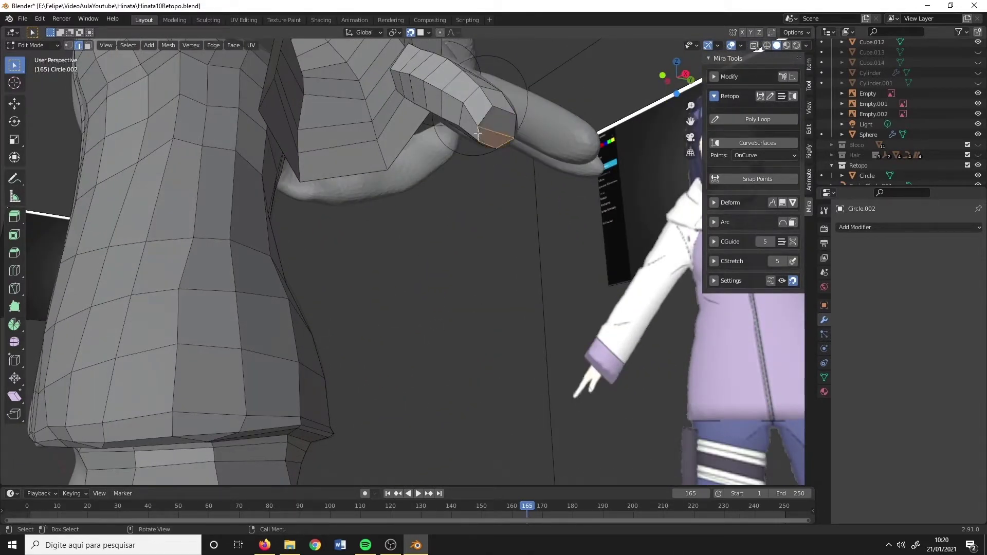
middle_click_drag(491, 106, 455, 133)
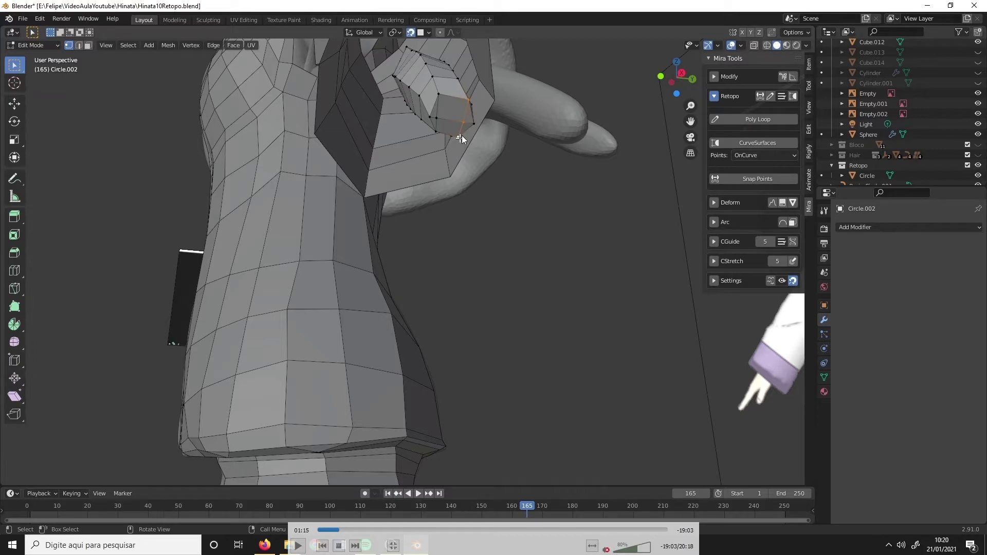
- Reposition the fingertip vertices and snap them onto the hand surface
mouse_move(462, 135)
middle_mouse_down()
mouse_move(462, 173)
mouse_move(491, 230)
middle_mouse_up()
key("g")
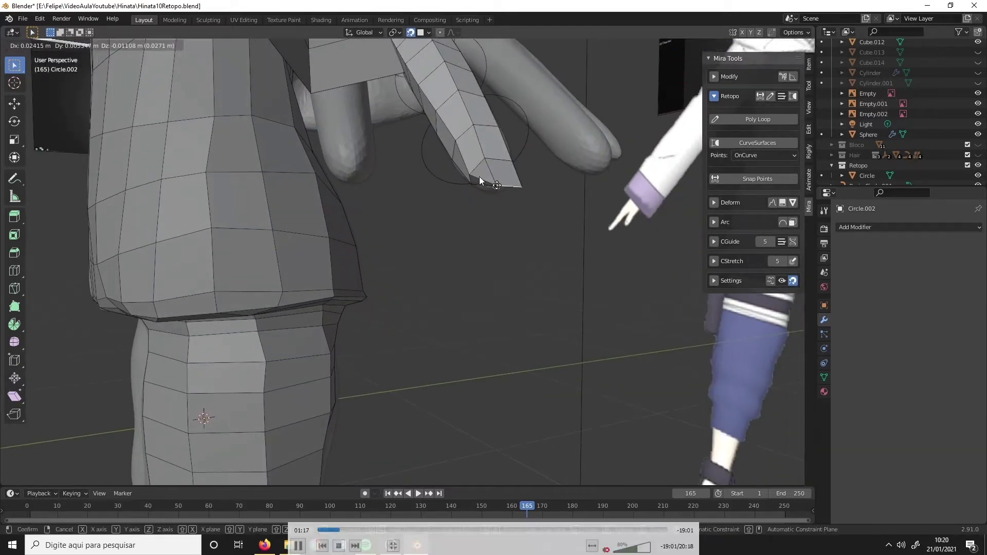
left_click(479, 177)
left_click(757, 179)
mouse_move(565, 206)
middle_mouse_down()
mouse_move(465, 153)
mouse_move(468, 112)
mouse_move(356, 204)
mouse_move(538, 344)
mouse_move(527, 344)
middle_mouse_up()
scroll(545, 324, "up", 2)
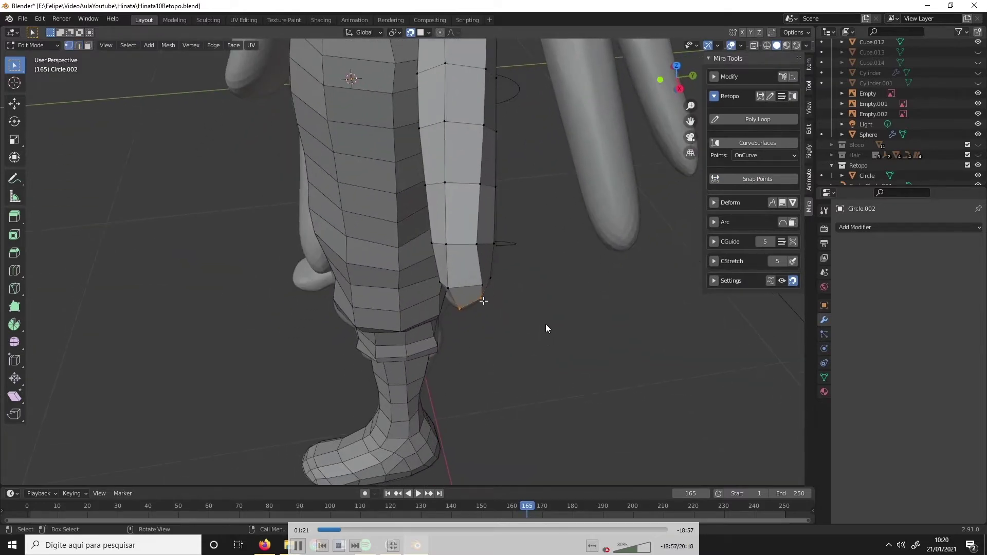
key("g")
left_click(476, 284)
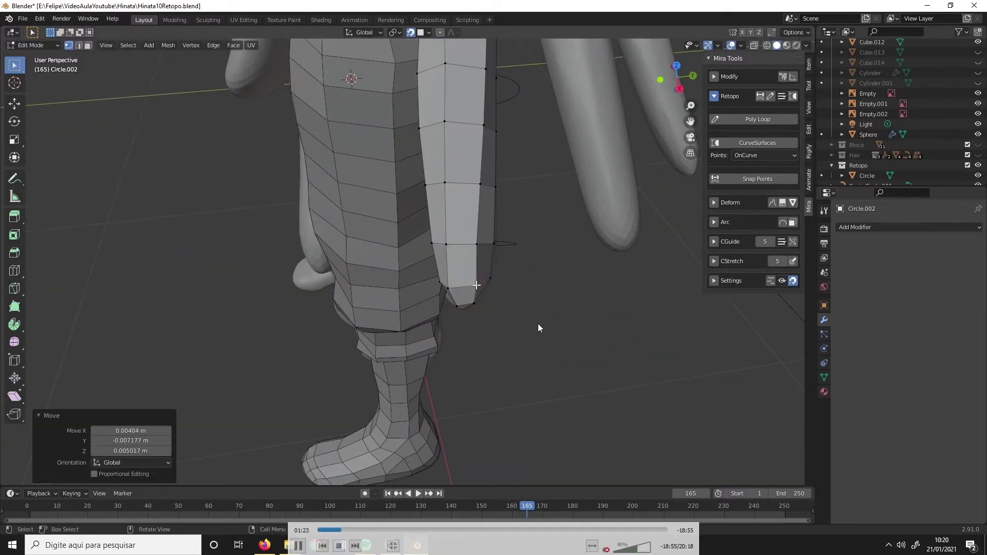
- Nudge the remaining fingertip vertices to tighten the tip against the finger
scroll(537, 323, "down", 5)
scroll(538, 323, "up", 4)
middle_click_drag(417, 206, 465, 236)
key("g")
left_click(469, 98)
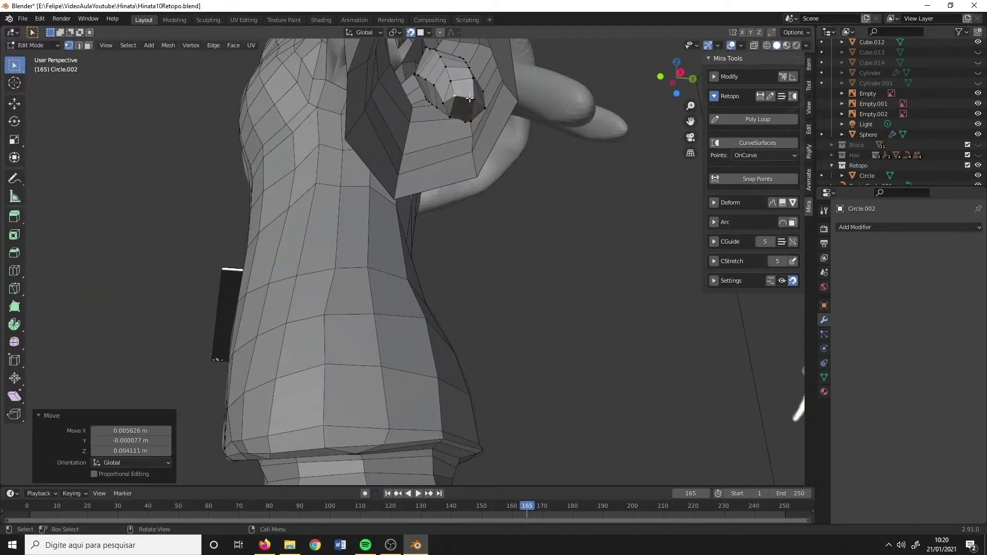
key("g")
left_click(465, 100)
middle_click_drag(465, 100, 458, 110)
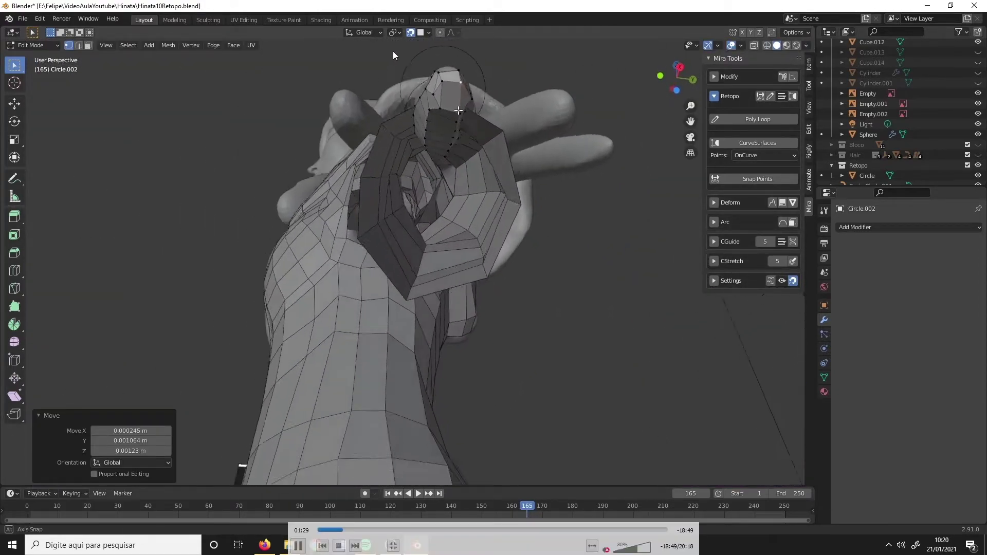
mouse_move(393, 55)
middle_mouse_down()
mouse_move(420, 127)
mouse_move(586, 281)
middle_mouse_up()
scroll(586, 282, "up", 2)
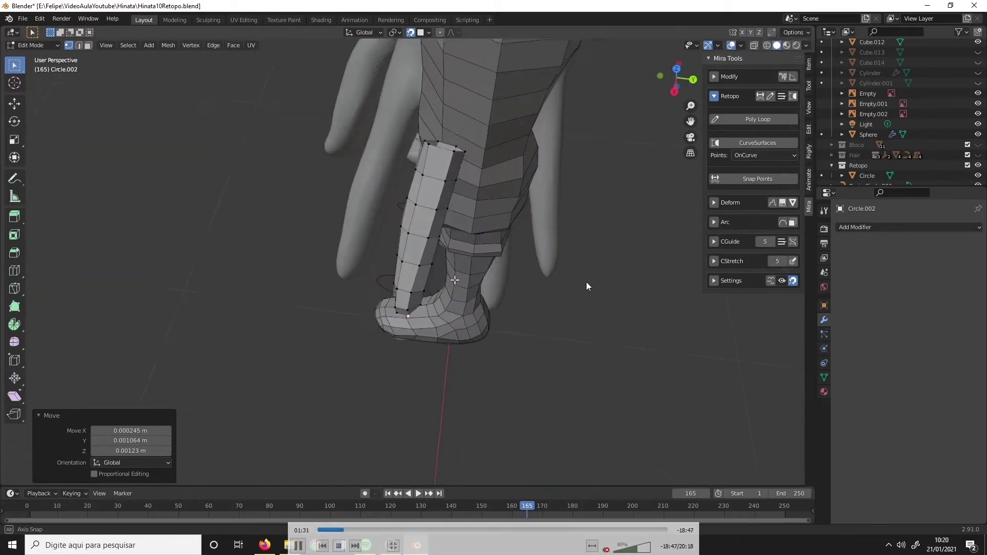
mouse_move(455, 280)
middle_mouse_down()
mouse_move(463, 264)
mouse_move(511, 260)
mouse_move(454, 265)
middle_mouse_up()
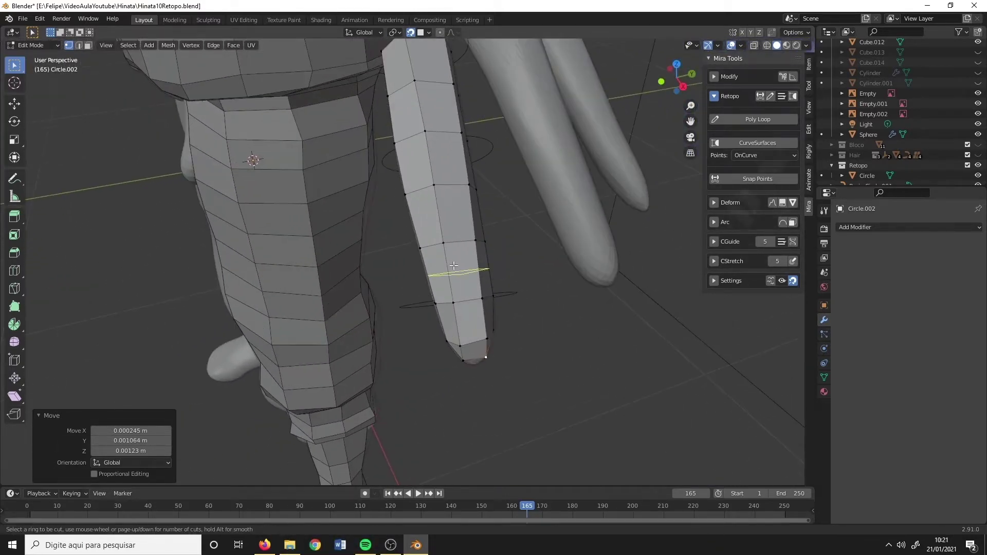
- Add an edge loop across the finger strip and slide it up the finger
left_click(454, 265)
right_click(454, 266)
key("g")
key("g")
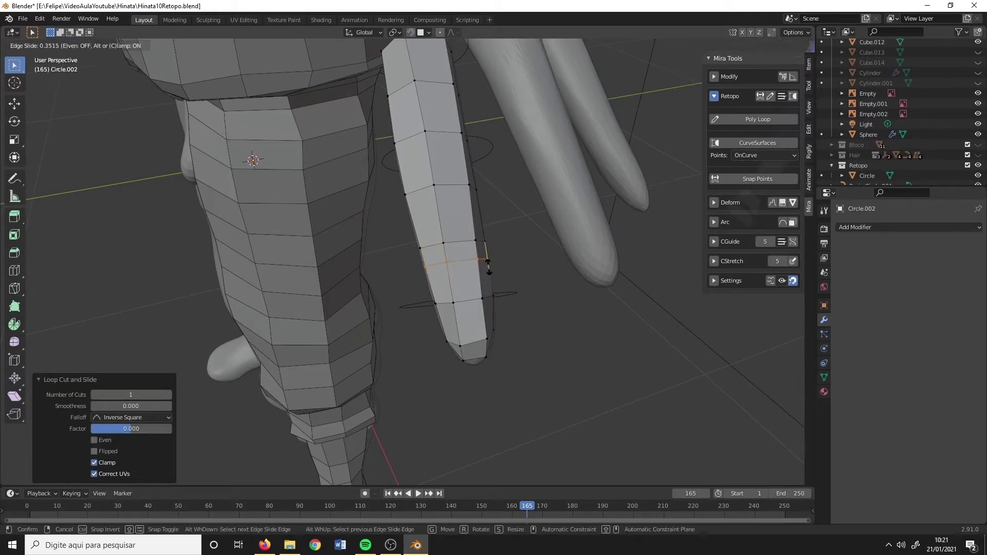
left_click(456, 221)
key("g")
left_click(458, 225)
mouse_move(458, 225)
middle_mouse_down()
mouse_move(375, 214)
mouse_move(525, 187)
mouse_move(470, 227)
mouse_move(375, 208)
mouse_move(352, 135)
mouse_move(393, 107)
middle_mouse_up()
- Merge the fingertip vertices At Center, pausing the tutorial to follow along
key("m")
left_click(344, 137)
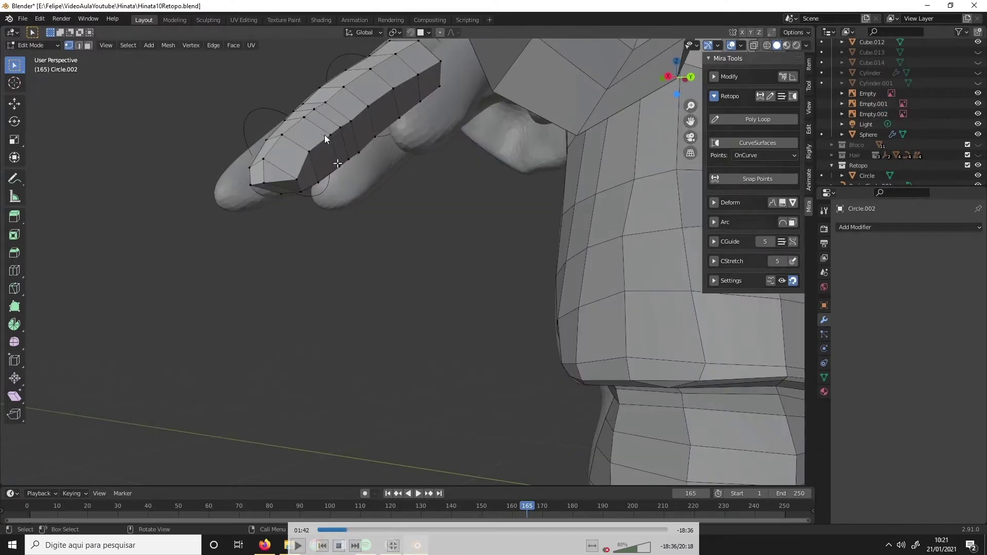
left_click(359, 154)
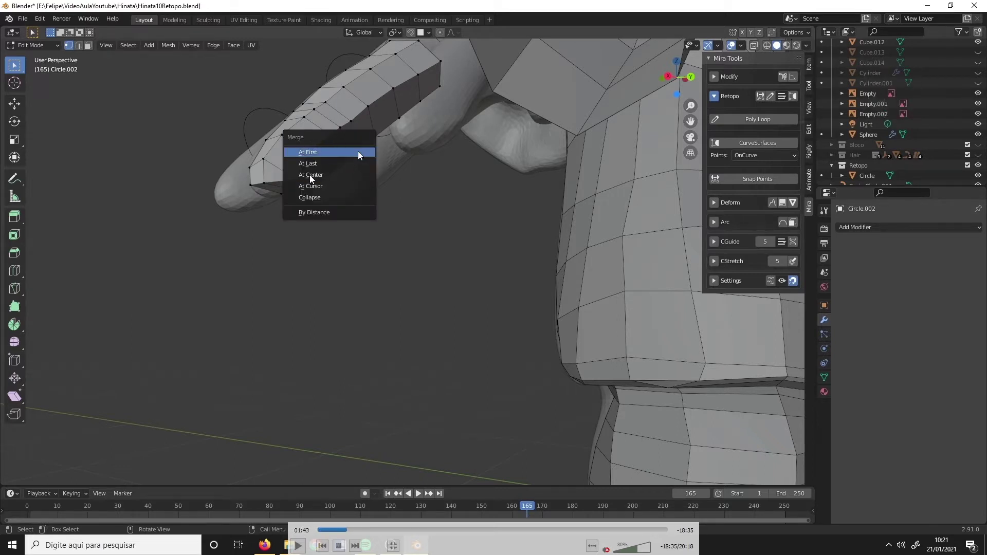
key("space")
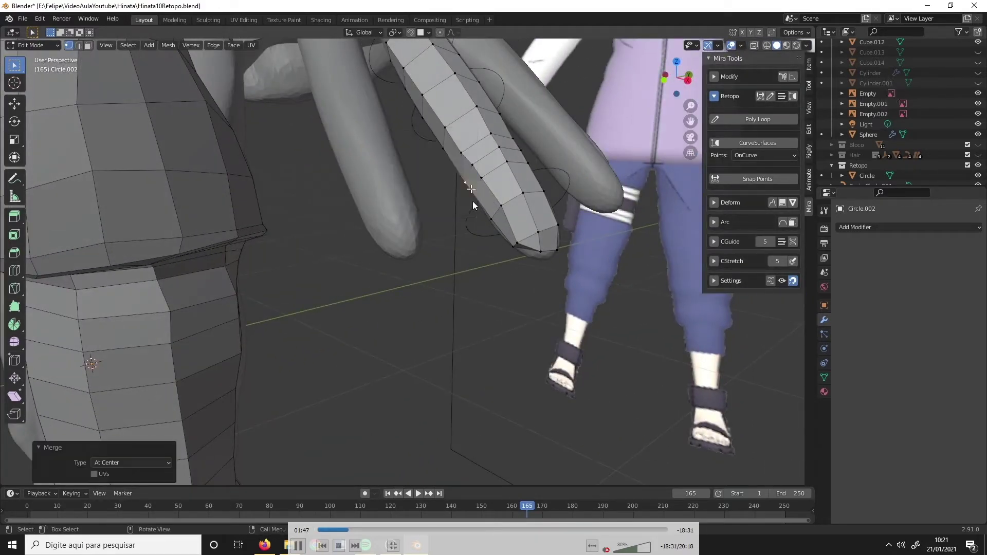
key("space")
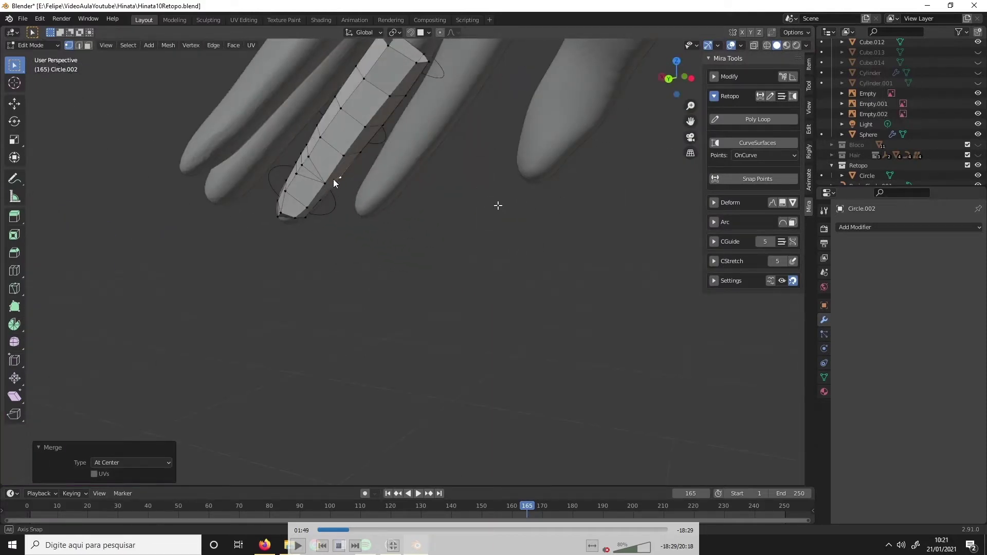
key("space")
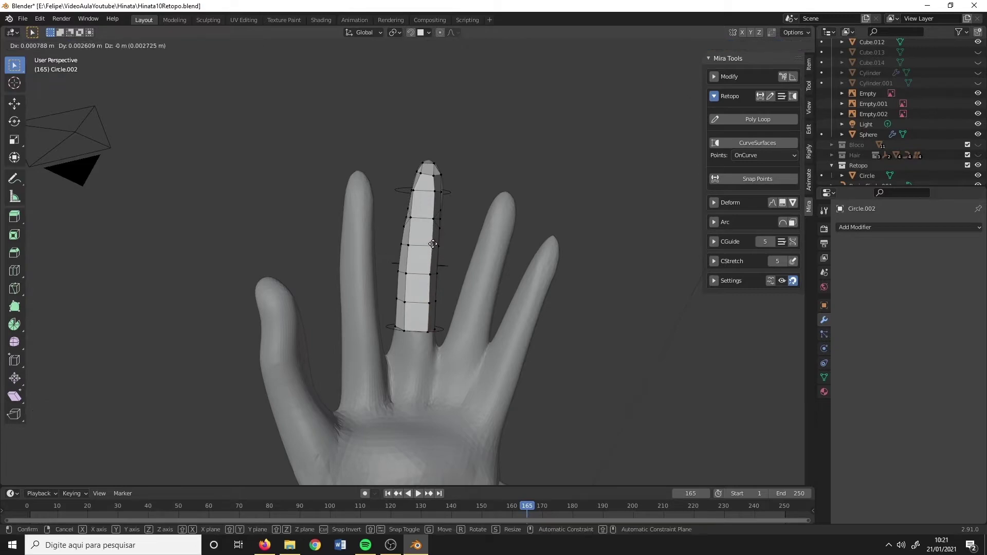
- Add a new loop cut partway up the finger and slide it along
middle_click_drag(278, 232, 422, 291)
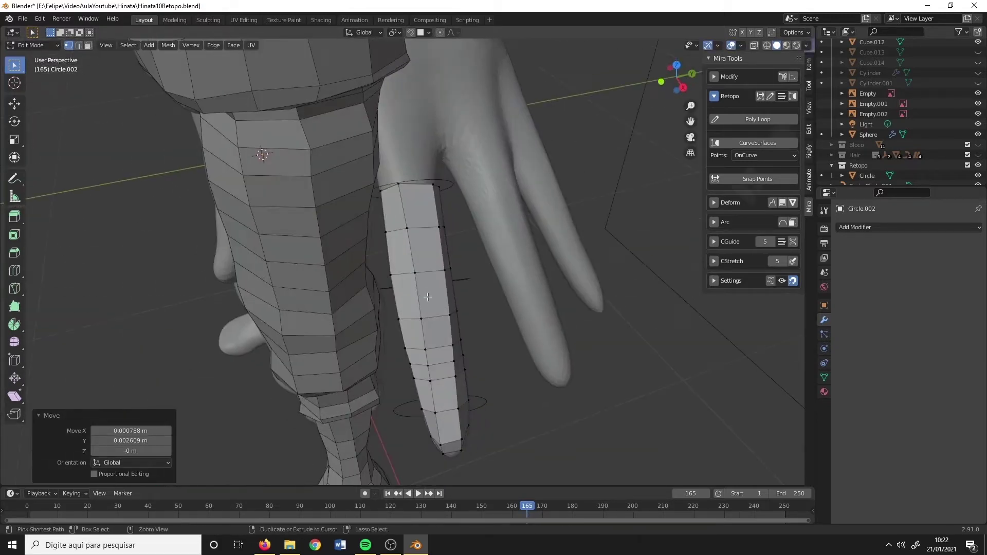
key("ctrl+r")
left_click(422, 291)
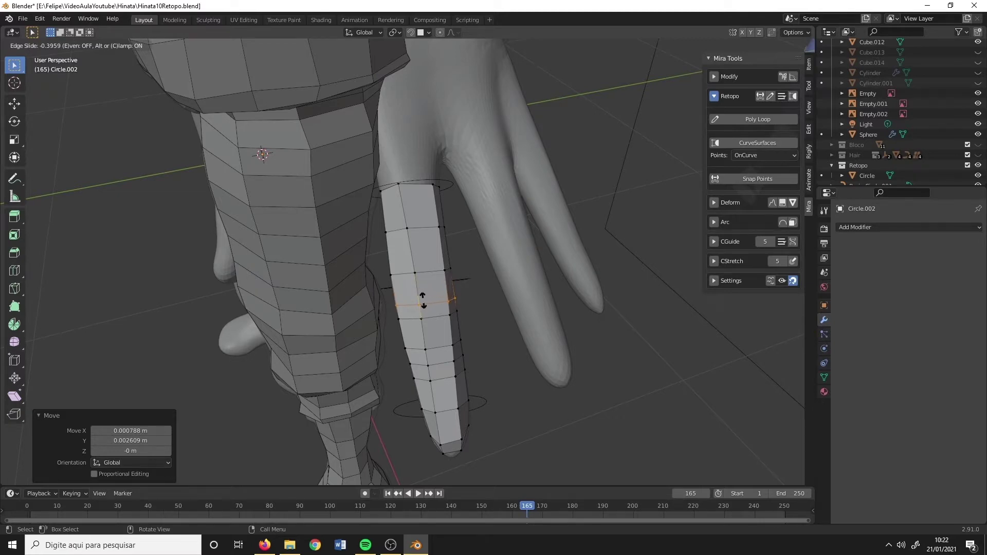
left_click(421, 287)
left_click(419, 263)
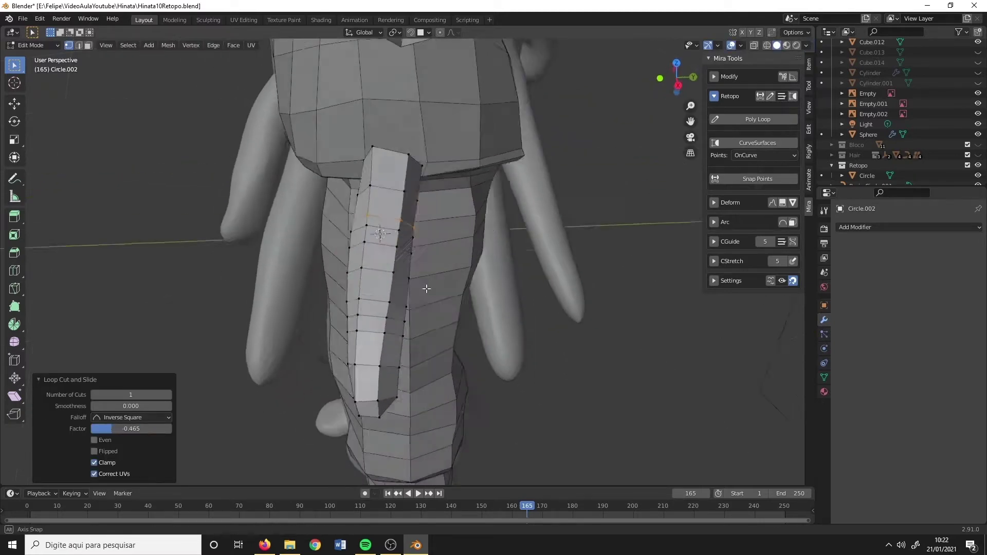
- Turn off In Front in the object's Viewport Display settings
mouse_move(420, 263)
middle_mouse_down()
mouse_move(479, 313)
mouse_move(438, 184)
middle_mouse_up()
left_click(824, 305)
left_click(893, 450)
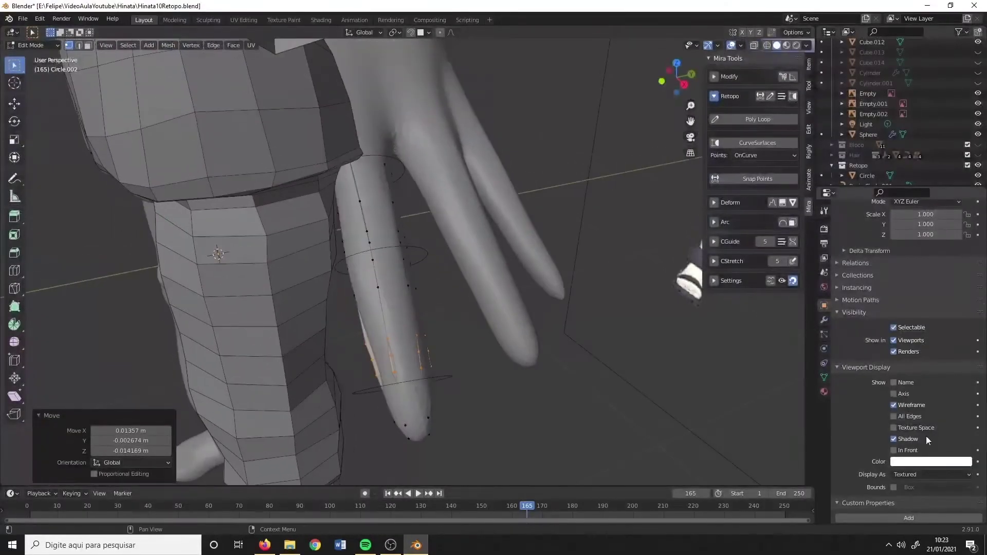
- Re-enable In Front and slide an edge loop along the finger strip
left_click(907, 450)
middle_click_drag(360, 257, 394, 242)
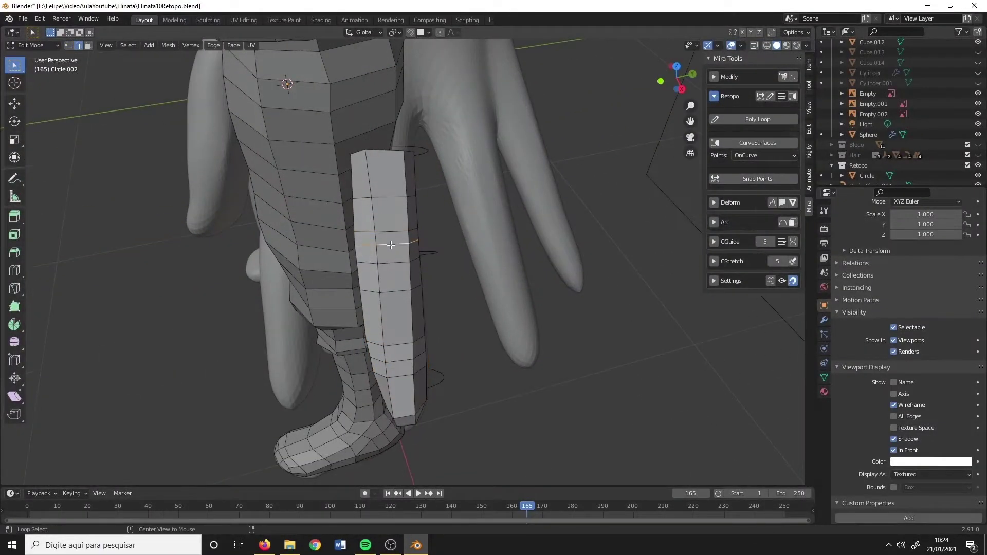
key("g")
left_click(391, 257)
key("g")
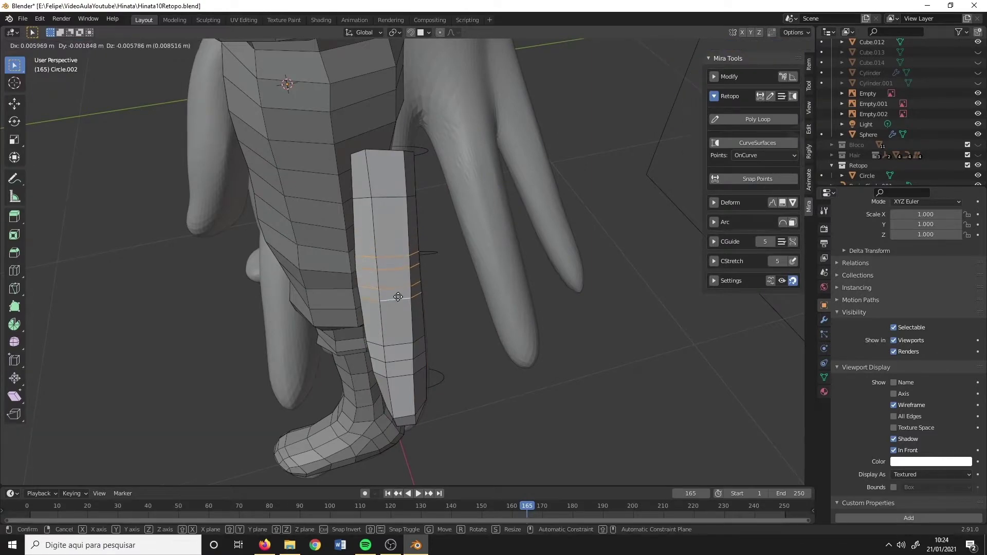
left_click(397, 286)
middle_click_drag(398, 285, 417, 245)
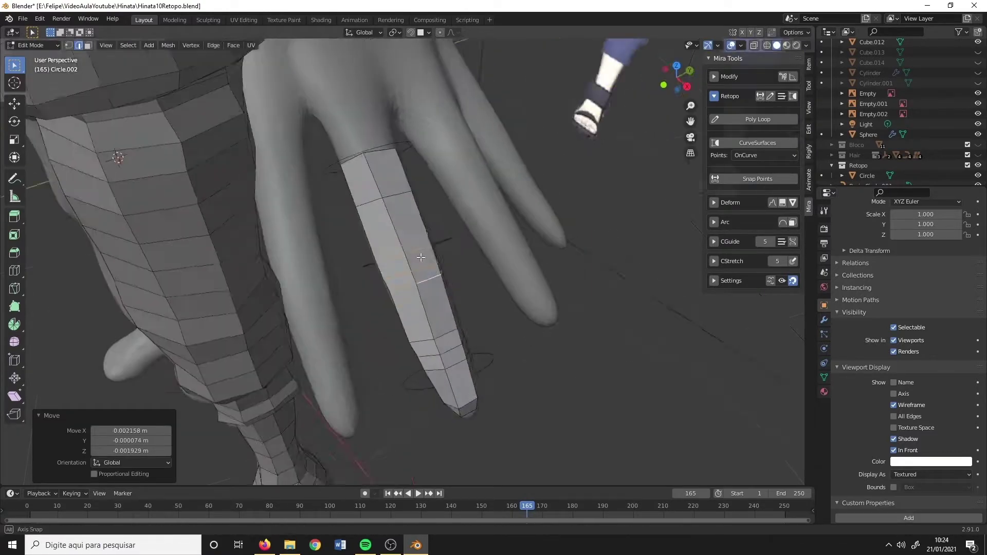
- Slide further edge loops so they sit evenly along the finger
key("g")
left_click(418, 248)
scroll(423, 275, "up", 2)
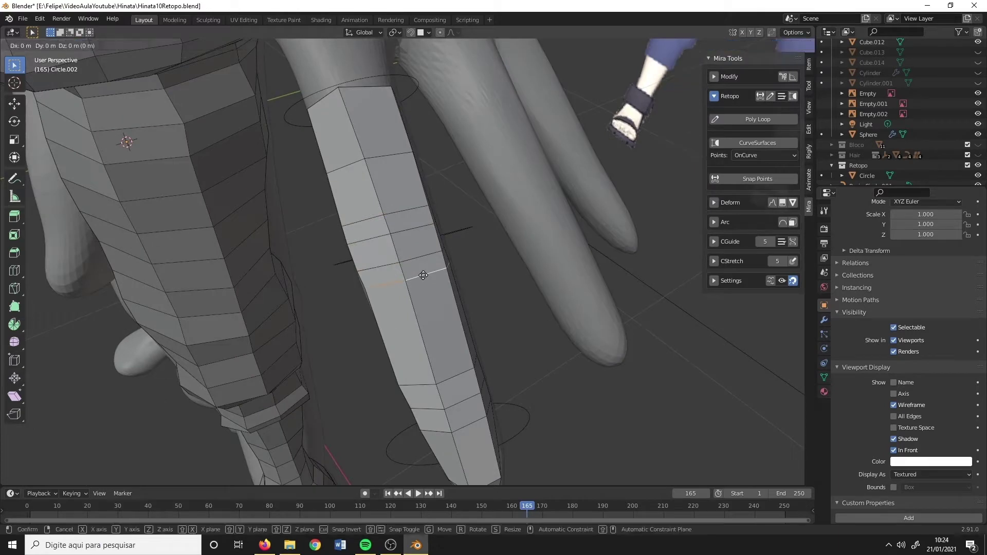
left_click(420, 263)
middle_click_drag(380, 227, 444, 220)
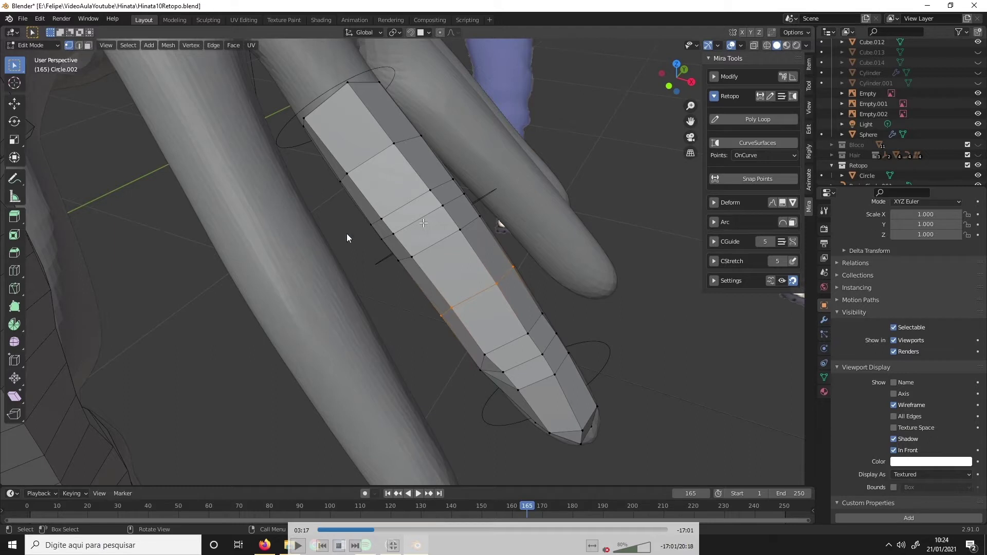
left_click(446, 256, "alt")
key("g")
key("g")
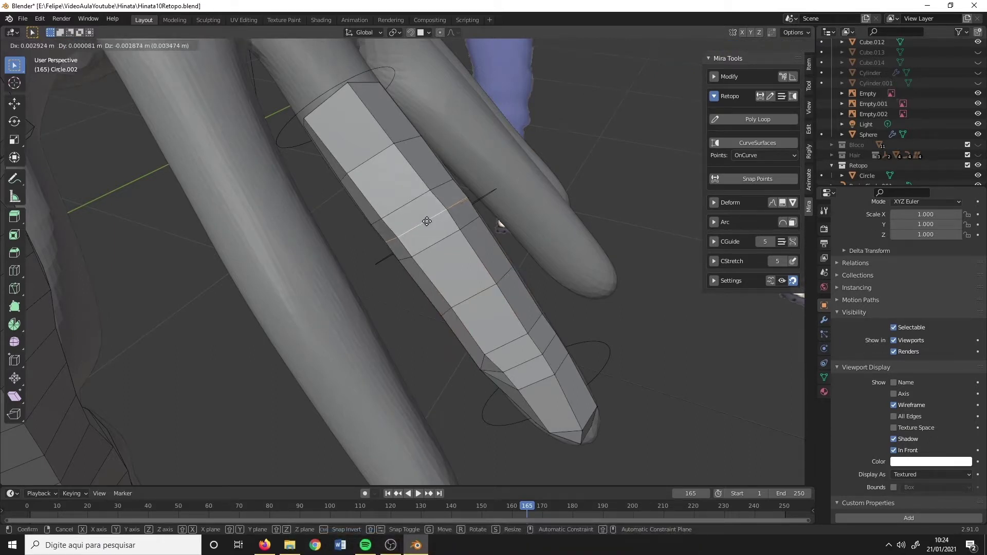
left_click(427, 225)
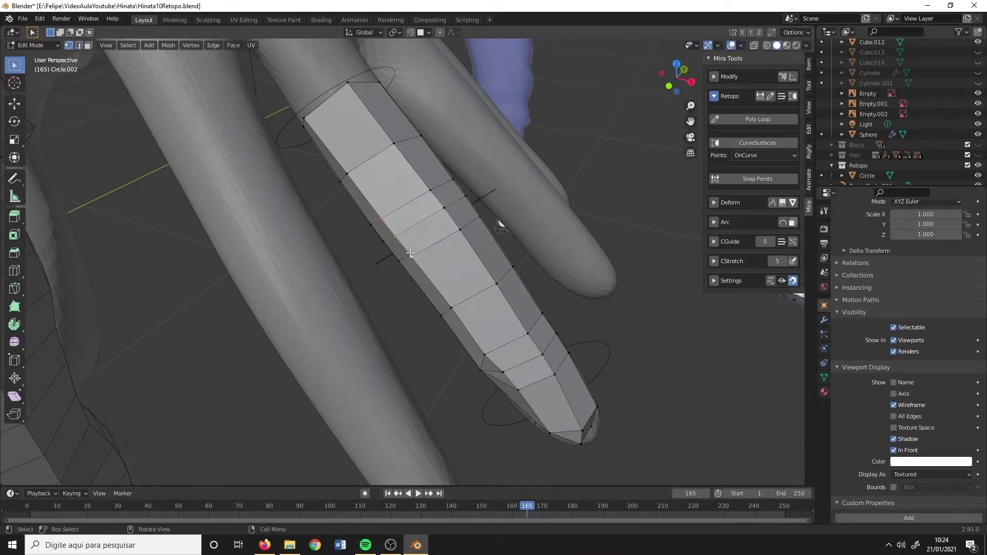
- Merge the fingertip vertex groups At Center, then select the whole finger strip
key("m")
left_click(399, 220)
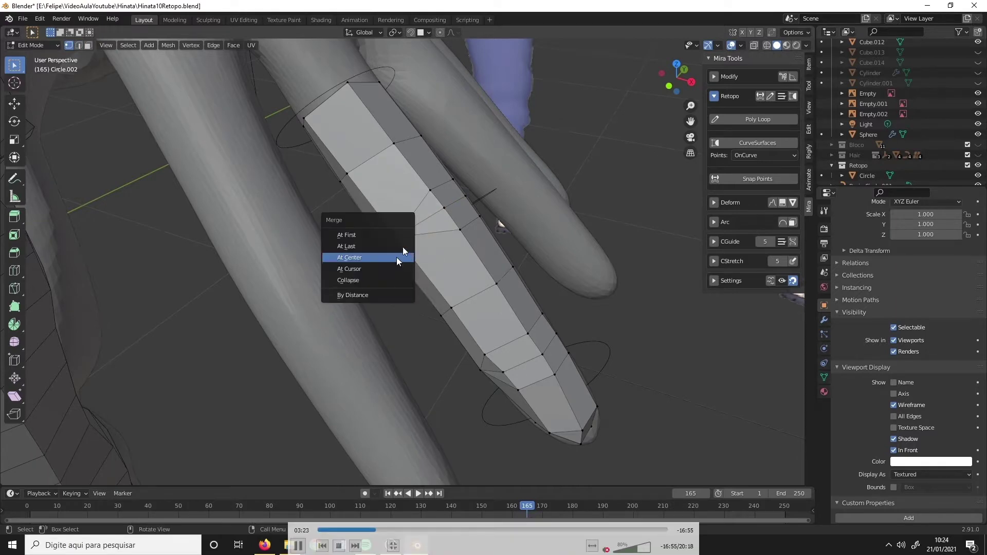
left_click(397, 257)
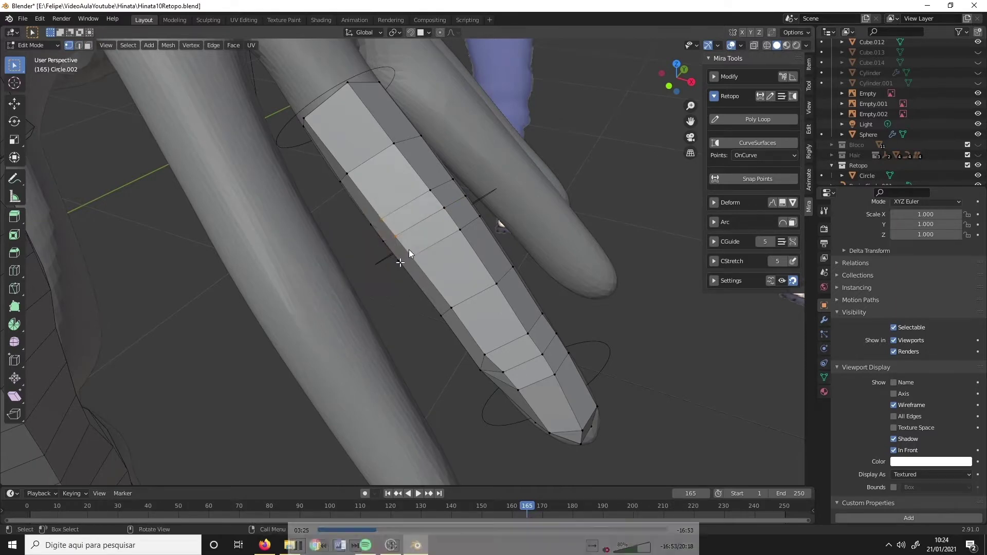
key("m")
left_click(374, 223)
mouse_move(374, 223)
middle_mouse_down()
mouse_move(396, 252)
mouse_move(440, 202)
mouse_move(420, 252)
mouse_move(399, 215)
mouse_move(415, 277)
mouse_move(393, 249)
mouse_move(401, 216)
mouse_move(416, 232)
mouse_move(419, 267)
mouse_move(449, 263)
middle_mouse_up()
key("m")
left_click(413, 221)
scroll(437, 282, "up", 2)
left_click(415, 260)
key("a")
scroll(448, 262, "up", 2)
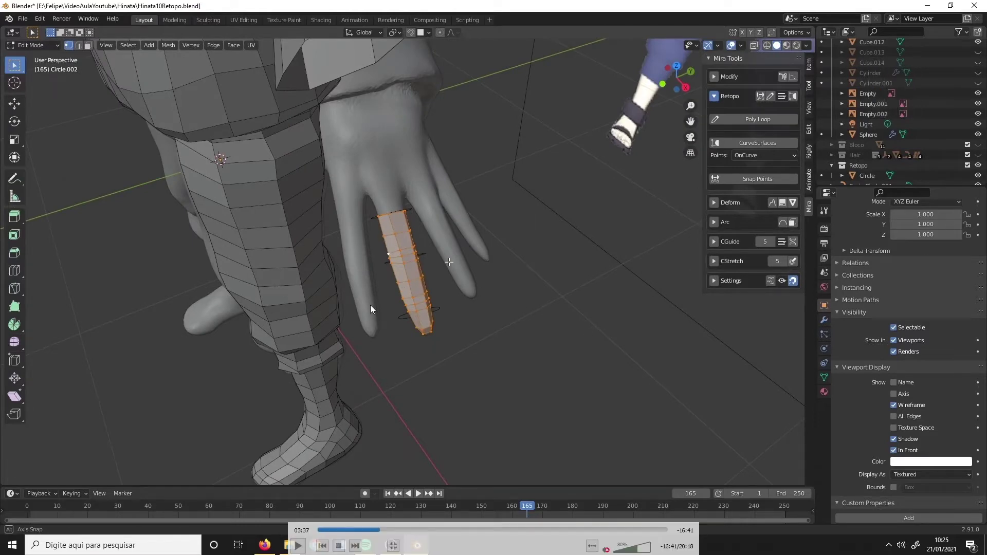
- Duplicate the finger strip, rotate it and move it onto another finger
mouse_move(370, 308)
middle_mouse_down()
mouse_move(402, 372)
mouse_move(451, 429)
mouse_move(382, 249)
mouse_move(460, 270)
mouse_move(405, 276)
mouse_move(566, 232)
mouse_move(560, 378)
middle_mouse_up()
key("shift+d")
key("r")
left_click(455, 433)
key("g")
scroll(566, 231, "up", 3)
- Duplicate the strip onto the next finger and shorten it along Z to fit
key("shift+d")
left_click(538, 363)
key("g")
left_click(454, 302)
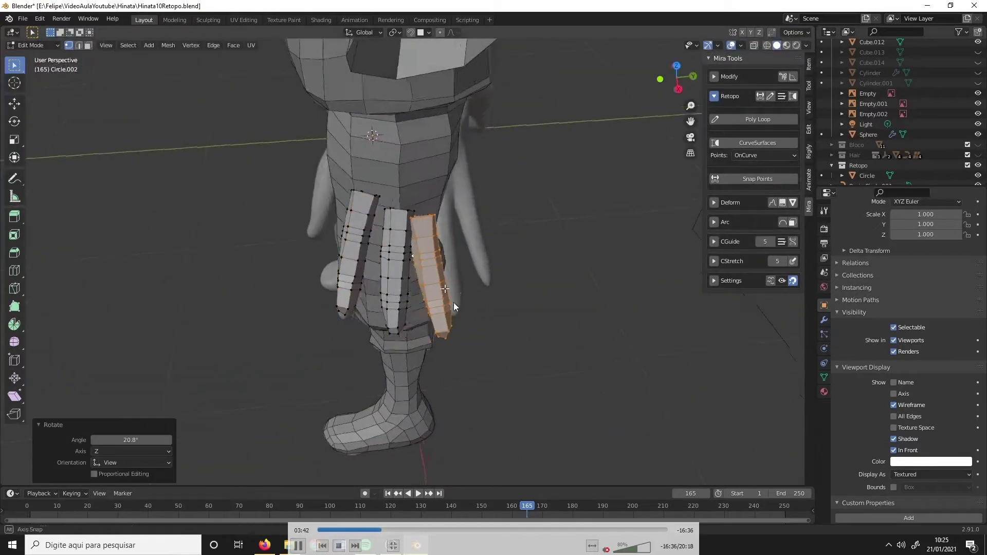
mouse_move(453, 302)
middle_mouse_down()
mouse_move(568, 350)
mouse_move(666, 337)
middle_mouse_up()
key("s")
key("z")
left_click(591, 360)
key("g")
left_click(602, 358)
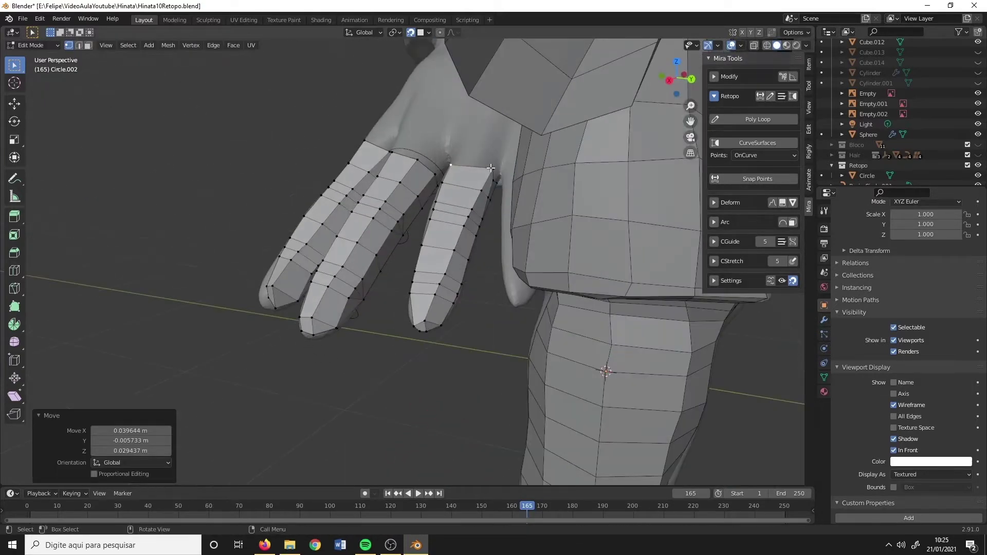
- Move the thumb strip's vertices down to follow the thumb
middle_click_drag(493, 120, 491, 214)
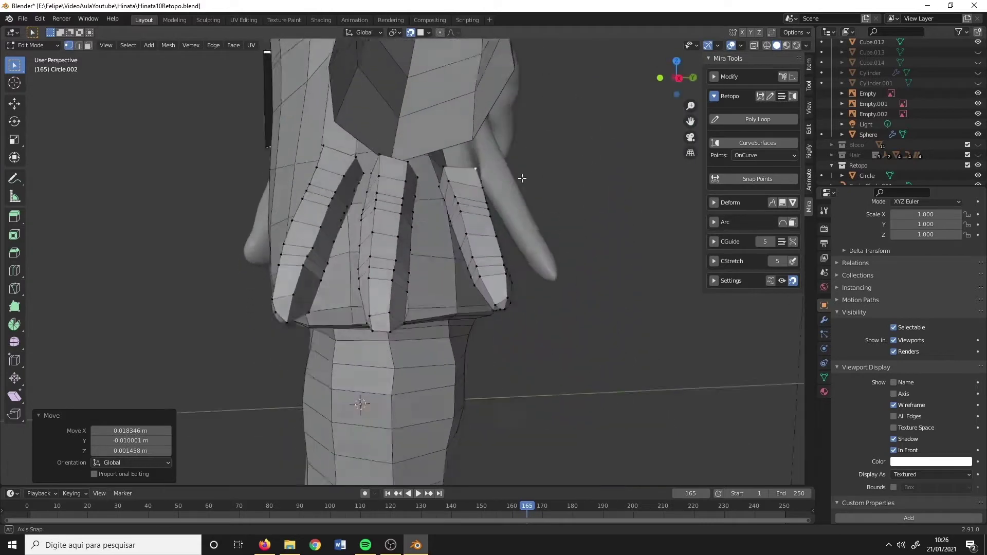
key("g")
left_click(483, 233)
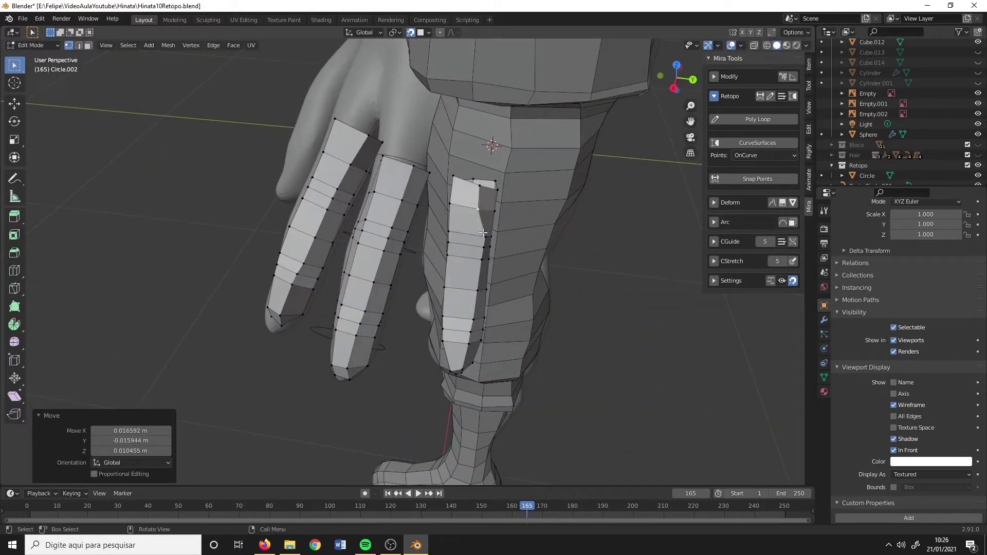
key("g")
left_click(472, 262)
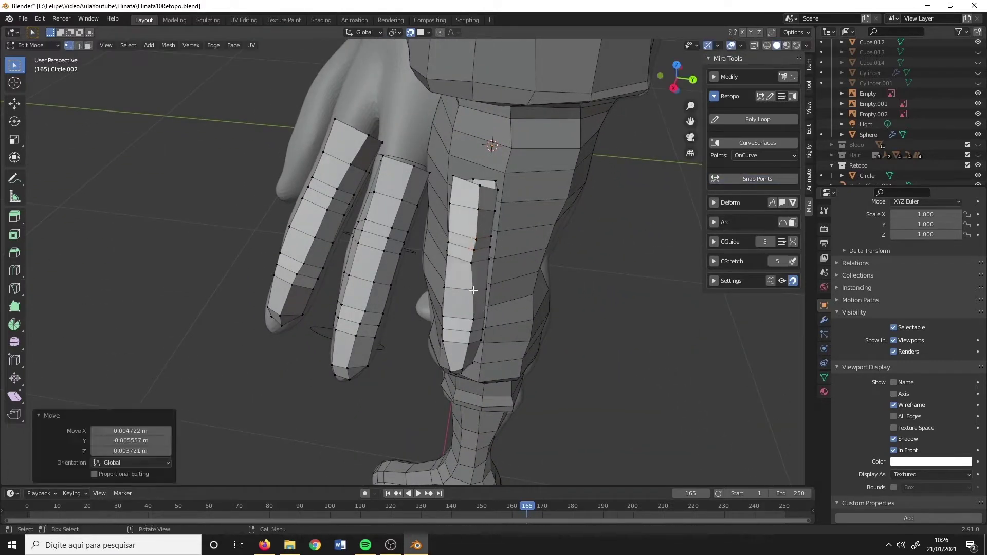
key("g")
left_click(472, 291)
middle_click_drag(472, 291, 462, 295)
- Adjust more thumb strip vertices to fit the hand
key("g")
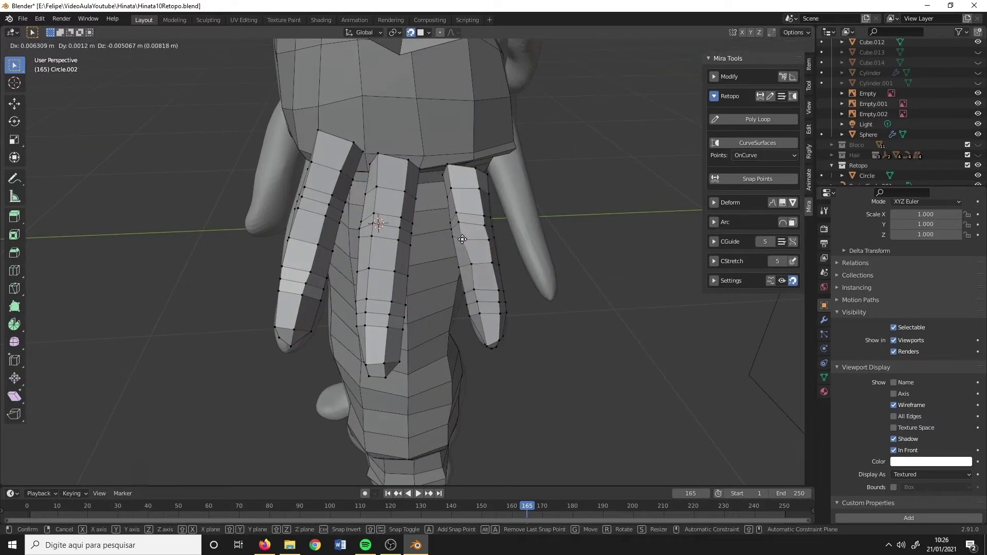
left_click(469, 242)
scroll(478, 206, "up", 3)
mouse_move(479, 206)
middle_mouse_down()
mouse_move(487, 146)
mouse_move(436, 95)
middle_mouse_up()
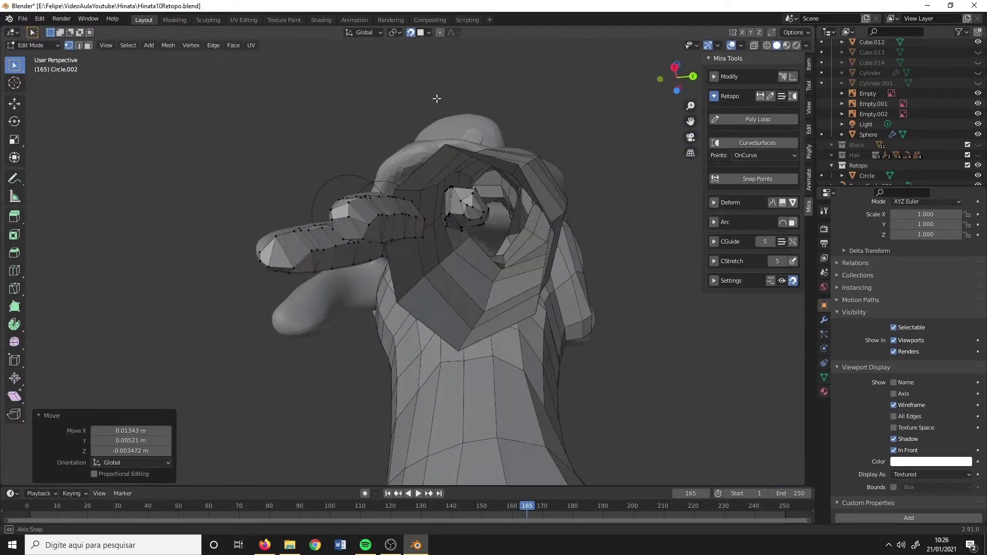
key("g")
key("g")
left_click(486, 188)
middle_click_drag(486, 188, 490, 287)
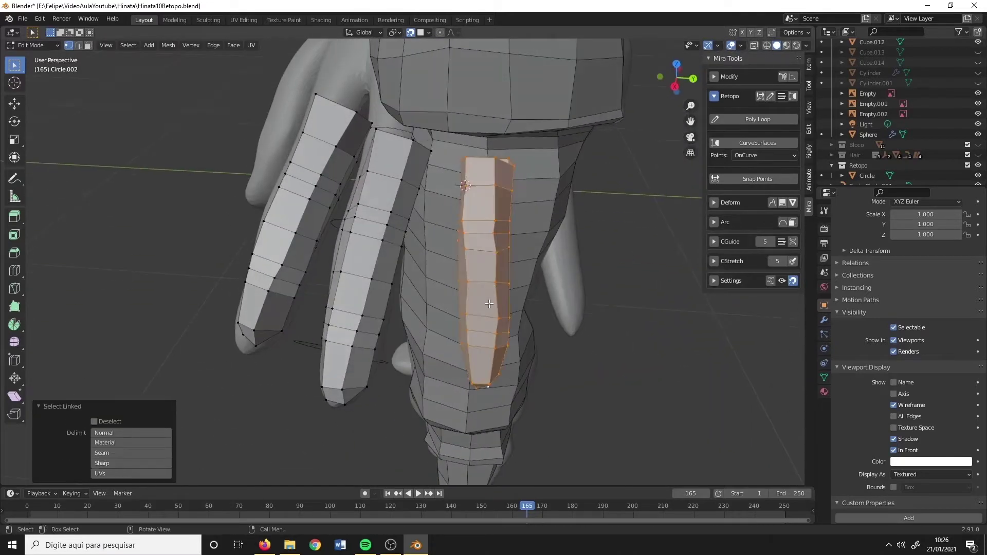
- Duplicate a strip onto the little finger, rotate it and snap its points to the hand
key("shift+d")
left_click(636, 357)
key("r")
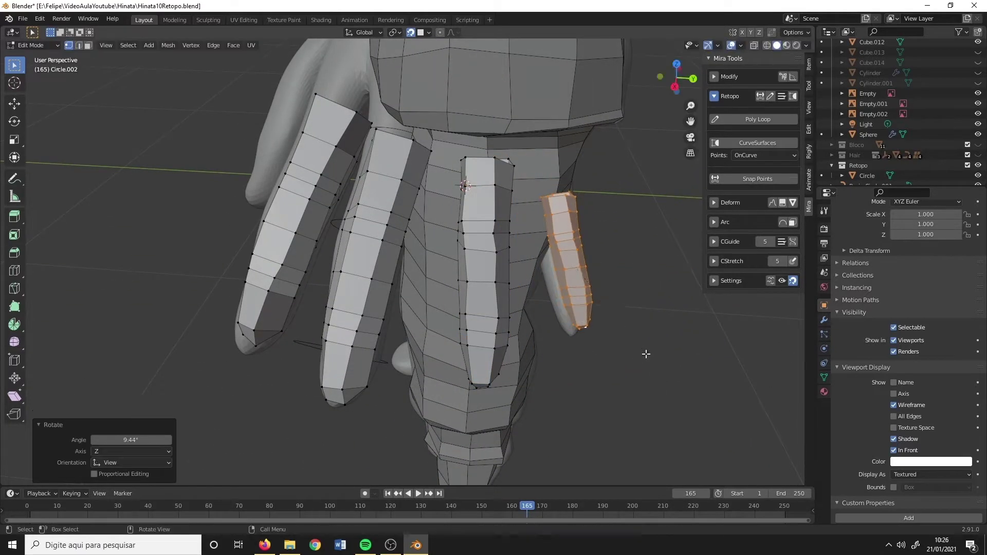
middle_click_drag(646, 352, 431, 24)
left_click(784, 184)
middle_click_drag(595, 260, 720, 194)
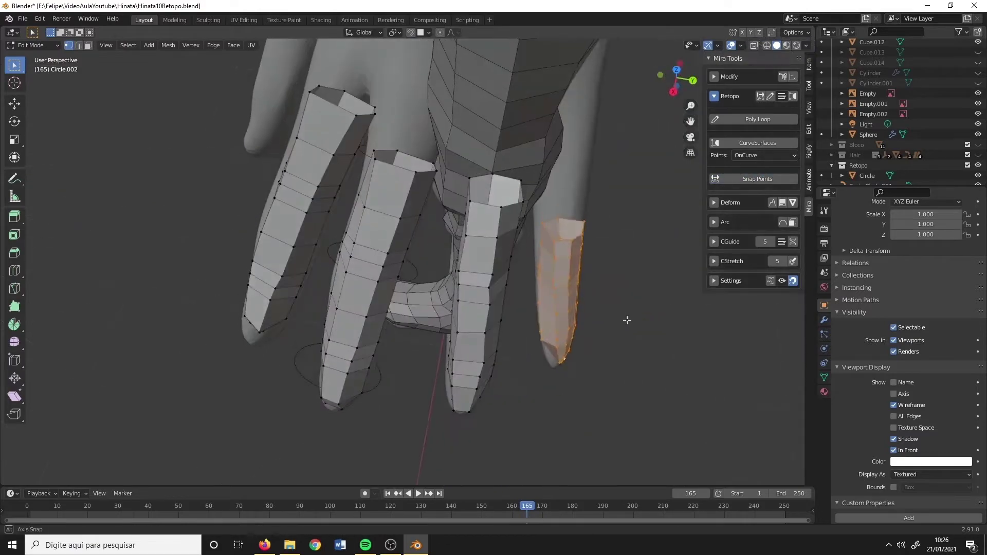
- Snap the little finger strip onto the surface again and confirm its rotation
middle_click_drag(546, 215, 625, 253)
left_click(736, 180)
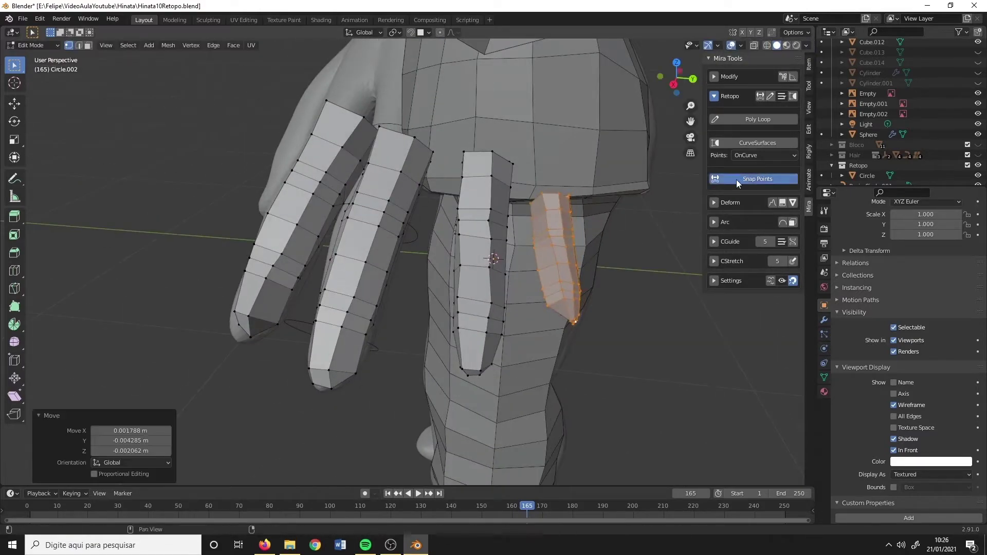
mouse_move(737, 180)
middle_mouse_down()
mouse_move(585, 182)
mouse_move(597, 251)
middle_mouse_up()
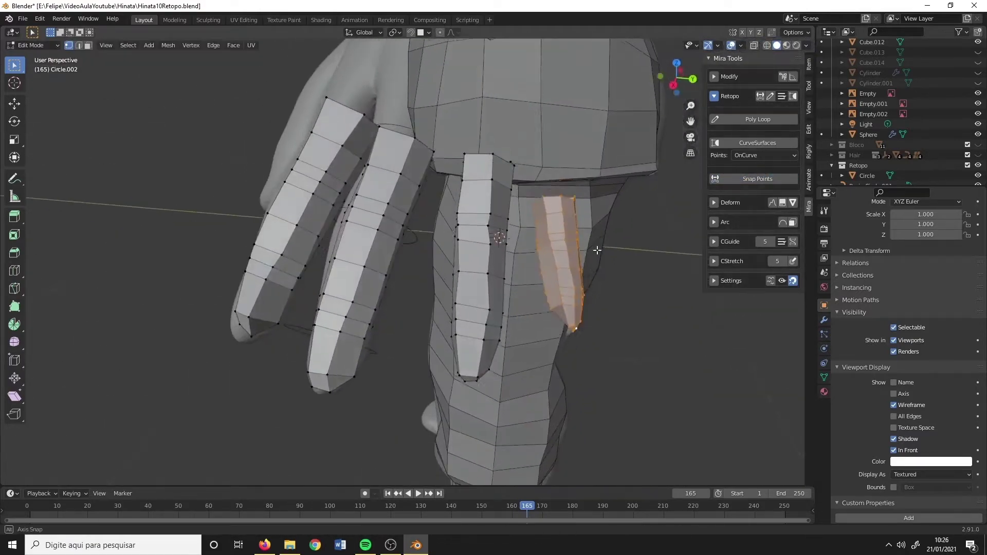
mouse_move(550, 207)
middle_mouse_down()
mouse_move(348, 187)
mouse_move(348, 227)
middle_mouse_up()
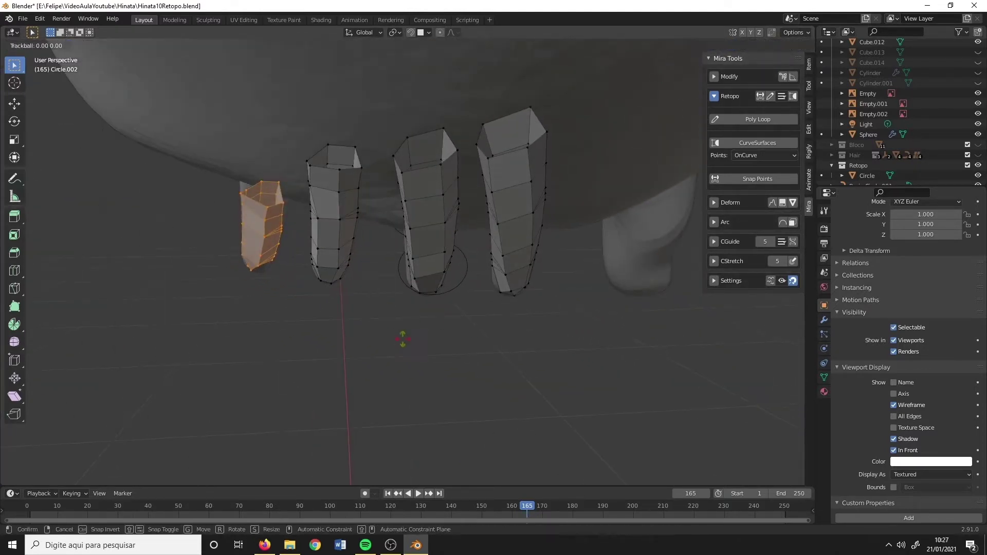
left_click(474, 309)
mouse_move(473, 309)
middle_mouse_down()
mouse_move(415, 306)
mouse_move(448, 349)
middle_mouse_up()
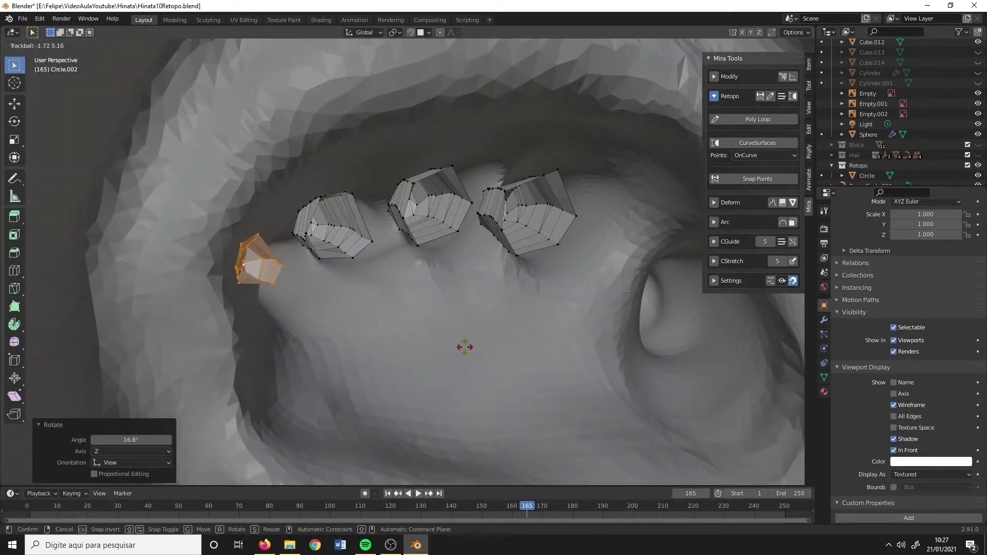
mouse_move(440, 327)
middle_mouse_down()
mouse_move(537, 266)
mouse_move(596, 304)
mouse_move(514, 236)
mouse_move(623, 249)
mouse_move(503, 309)
mouse_move(381, 307)
mouse_move(358, 286)
mouse_move(309, 319)
mouse_move(282, 283)
middle_mouse_up()
- Reposition the small finger strip's side edge onto the sculpted finger
left_click(291, 324, "ctrl")
key("g")
key("g")
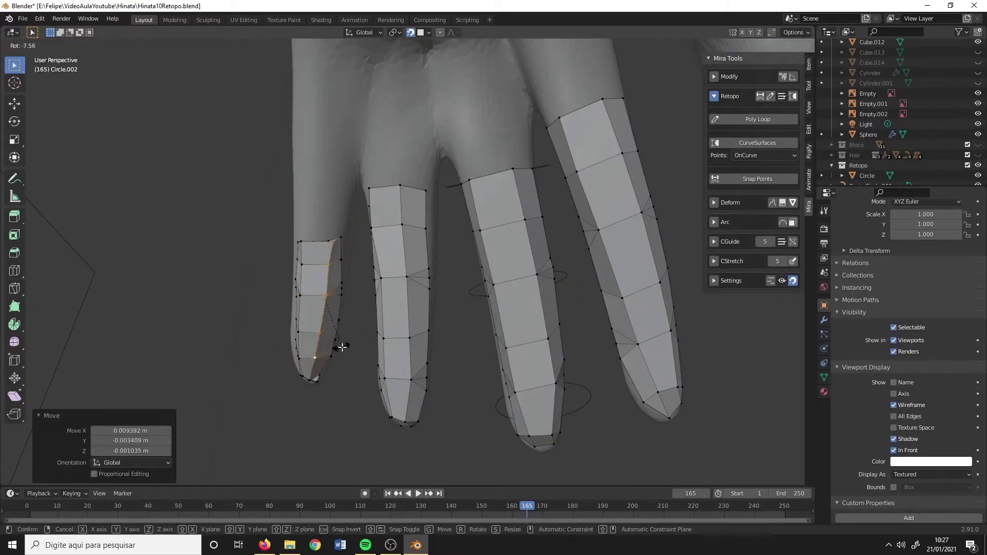
key("Escape")
left_click(336, 345, "ctrl")
left_click(351, 239)
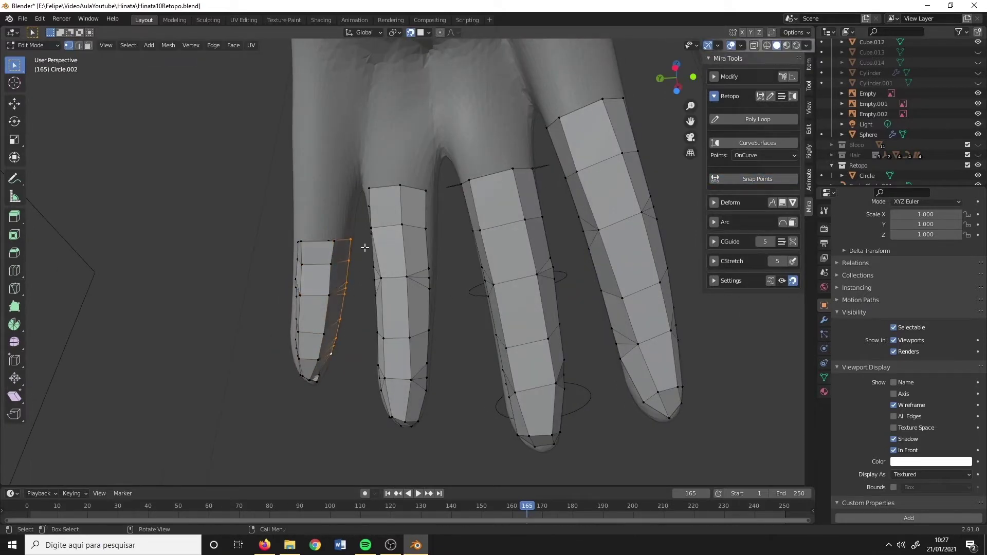
middle_click_drag(350, 238, 515, 216)
mouse_move(669, 236)
middle_mouse_down()
mouse_move(523, 322)
mouse_move(627, 334)
mouse_move(560, 191)
mouse_move(496, 234)
mouse_move(502, 260)
mouse_move(484, 247)
middle_mouse_up()
left_click(525, 330)
- Select a path of vertices along the finger, try moving it, then undo
left_click(496, 234, "ctrl")
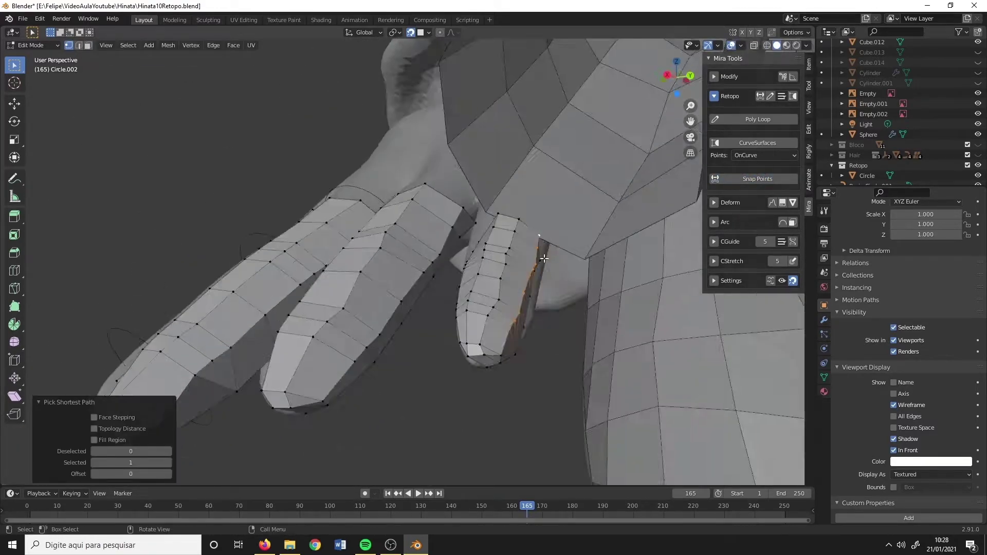
key("g")
left_click(483, 247)
left_click(757, 143)
left_click(654, 177, "ctrl")
mouse_move(654, 177)
middle_mouse_down()
mouse_move(502, 297)
mouse_move(463, 267)
mouse_move(432, 278)
mouse_move(271, 278)
mouse_move(288, 271)
middle_mouse_up()
key("ctrl+z")
- Move the selected finger faces onto the sculpt from a closer view
scroll(400, 272, "down", 3)
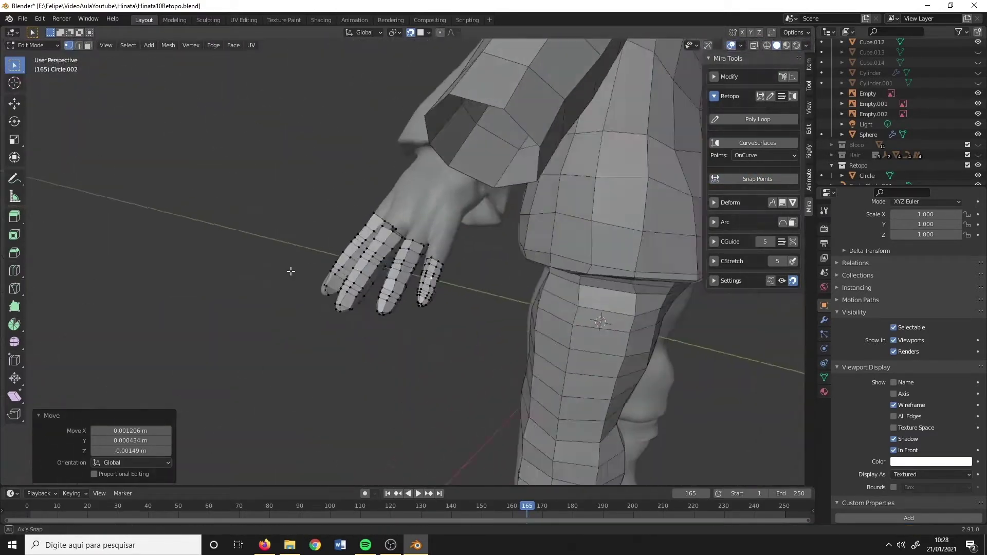
scroll(415, 306, "up", 4)
mouse_move(415, 306)
middle_mouse_down()
mouse_move(474, 330)
mouse_move(498, 309)
middle_mouse_up()
scroll(474, 331, "up", 4)
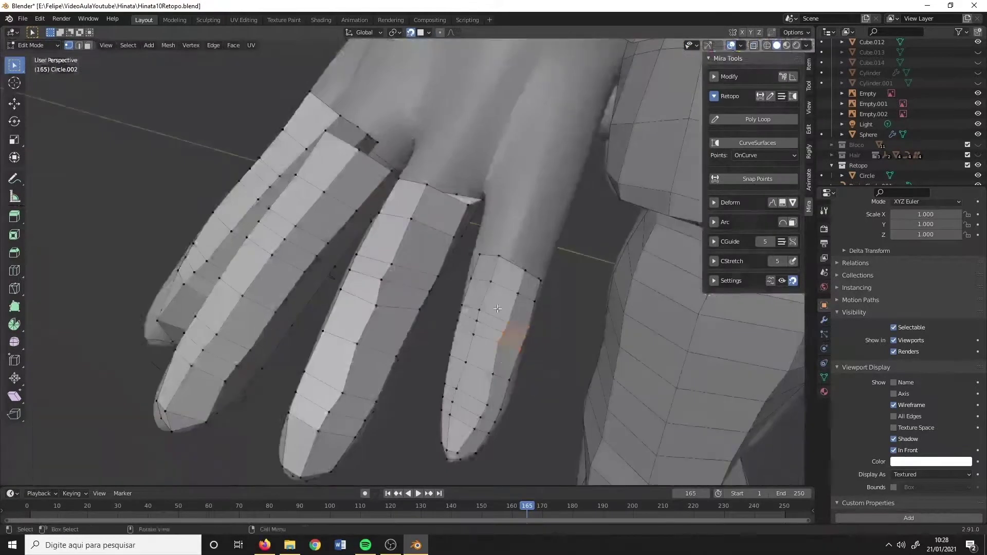
scroll(568, 323, "down", 3)
mouse_move(568, 322)
middle_mouse_down()
mouse_move(335, 260)
mouse_move(330, 242)
middle_mouse_up()
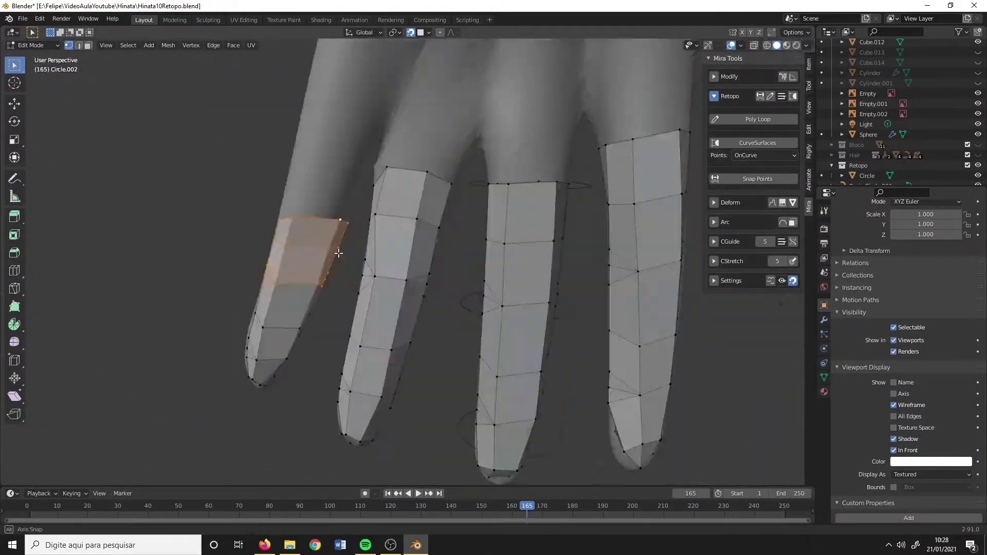
scroll(520, 211, "up", 3)
key("g")
left_click(521, 211)
- Place the moved finger vertices and check the fit of all four finger tubes
middle_click_drag(521, 211, 529, 329)
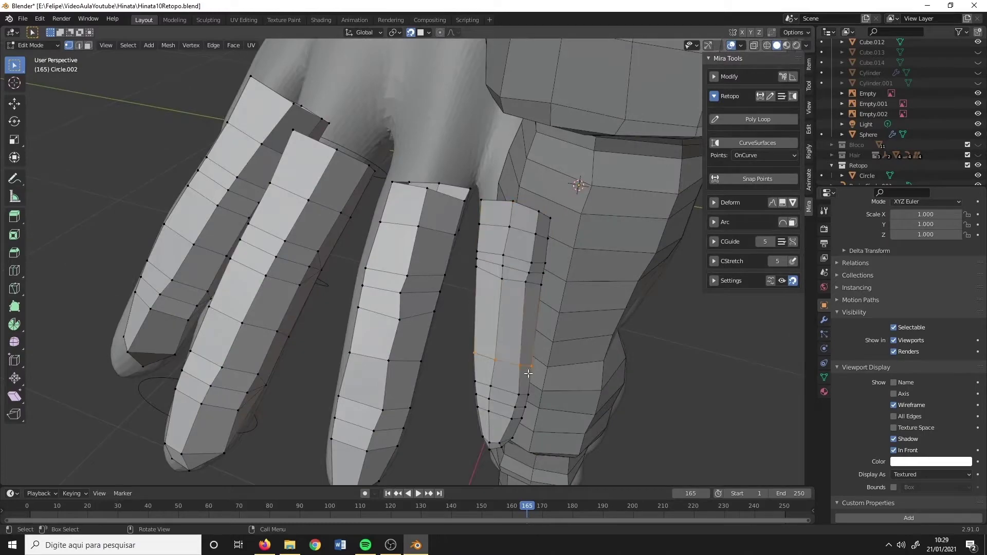
left_click(508, 325)
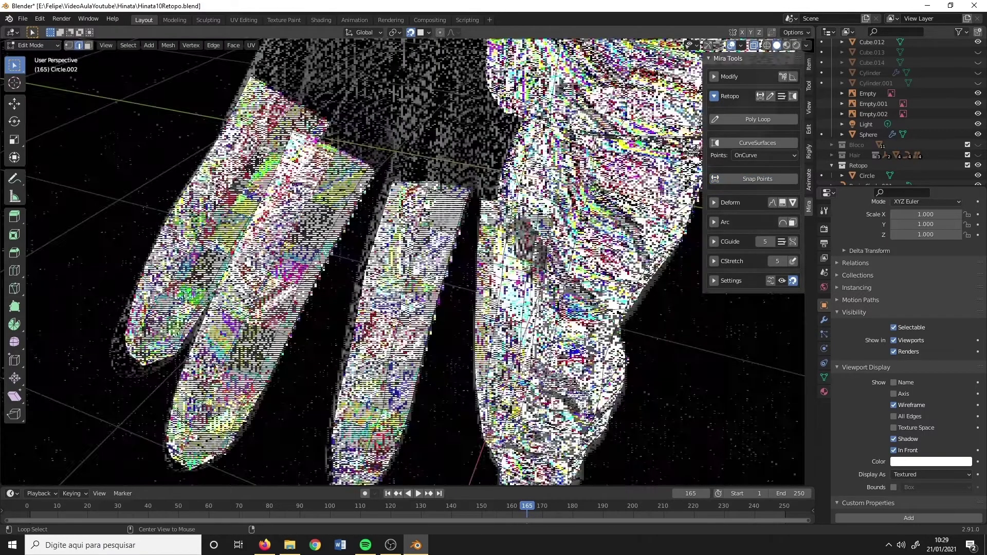
middle_click_drag(508, 325, 473, 335)
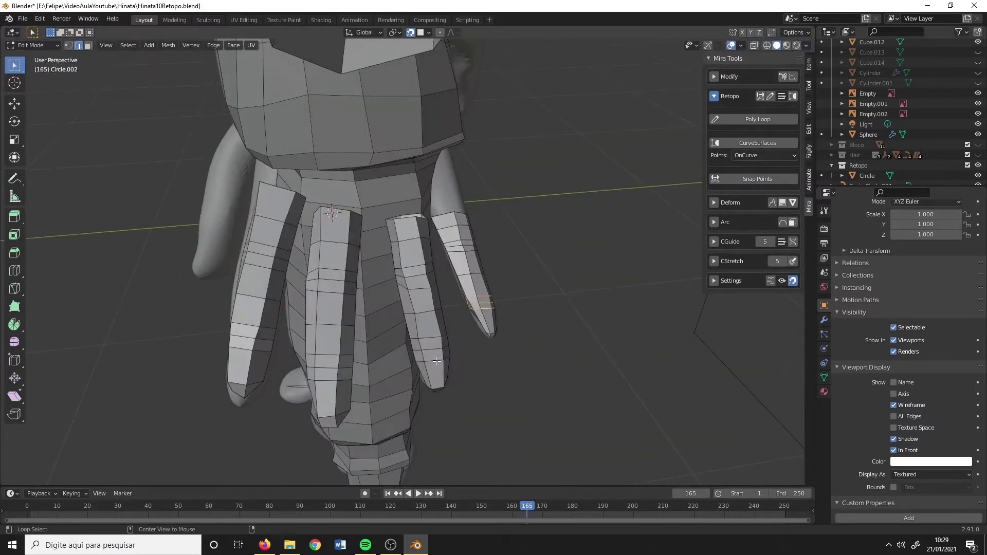
middle_click_drag(437, 361, 530, 274)
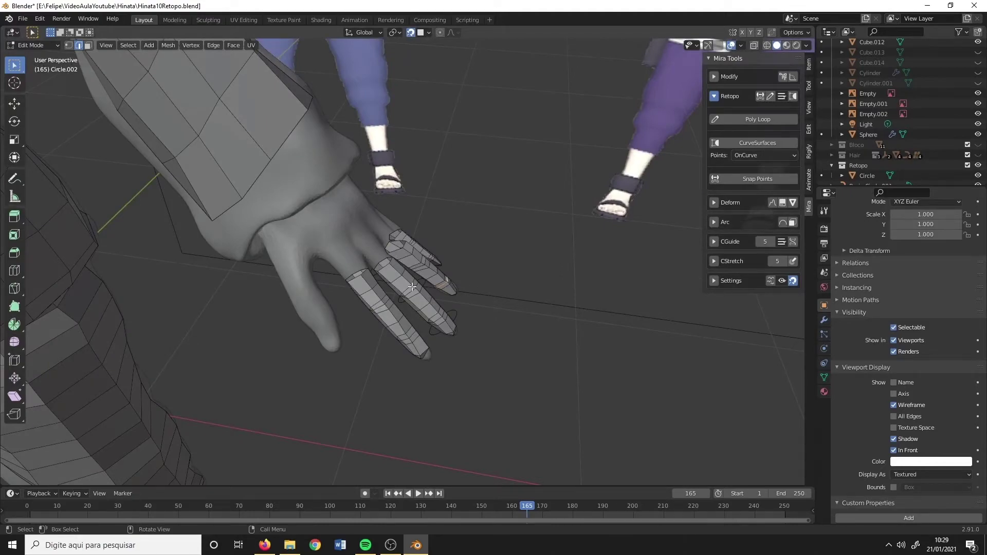
mouse_move(412, 287)
middle_mouse_down()
mouse_move(393, 317)
mouse_move(428, 284)
middle_mouse_up()
middle_click_drag(489, 301, 566, 346)
- Move and resize the Bezier guide ring onto the thumb
key("Tab")
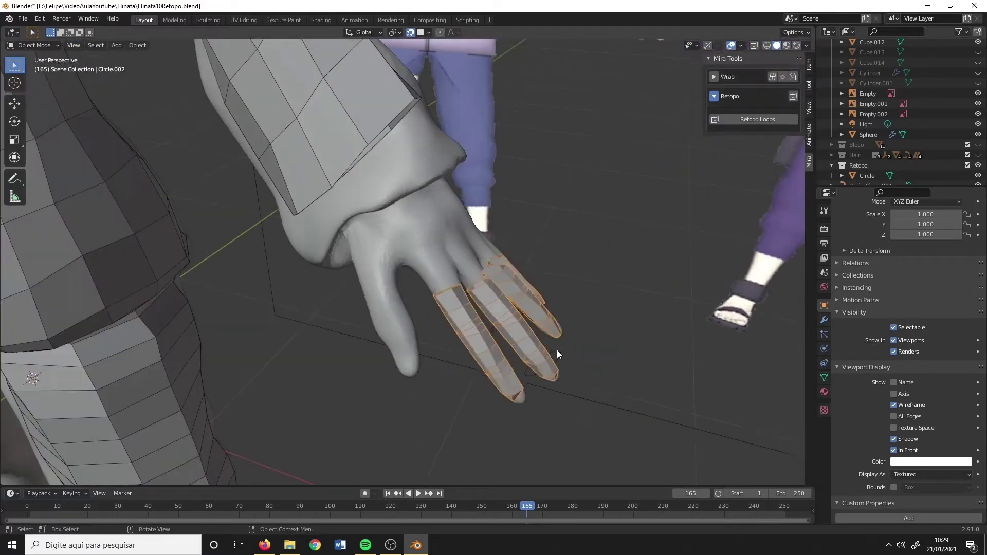
key("g")
left_click(372, 304)
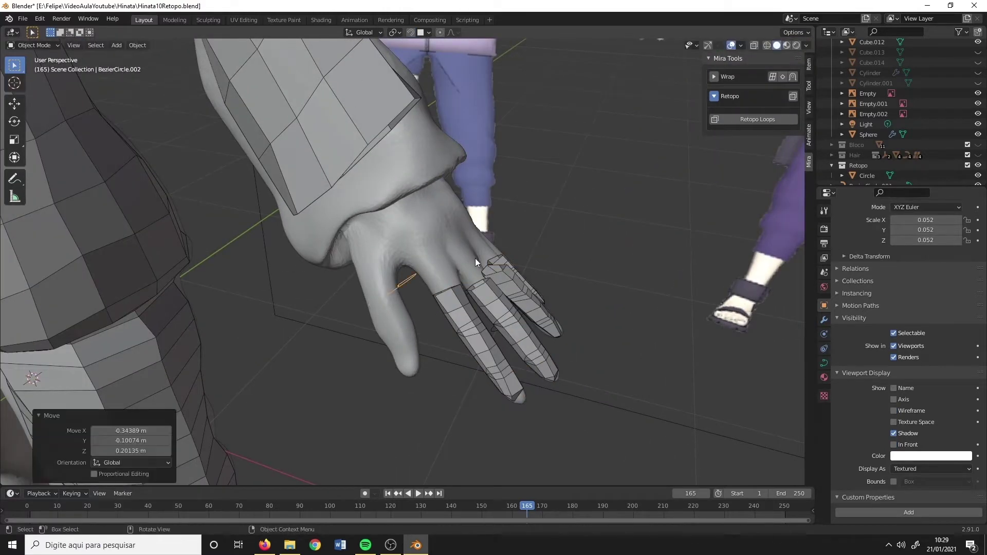
left_click(442, 327)
mouse_move(442, 328)
middle_mouse_down()
mouse_move(467, 246)
mouse_move(480, 269)
mouse_move(388, 317)
middle_mouse_up()
- Duplicate the ring along the thumb and generate a Mira Retopo loop tube from the rings
key("g")
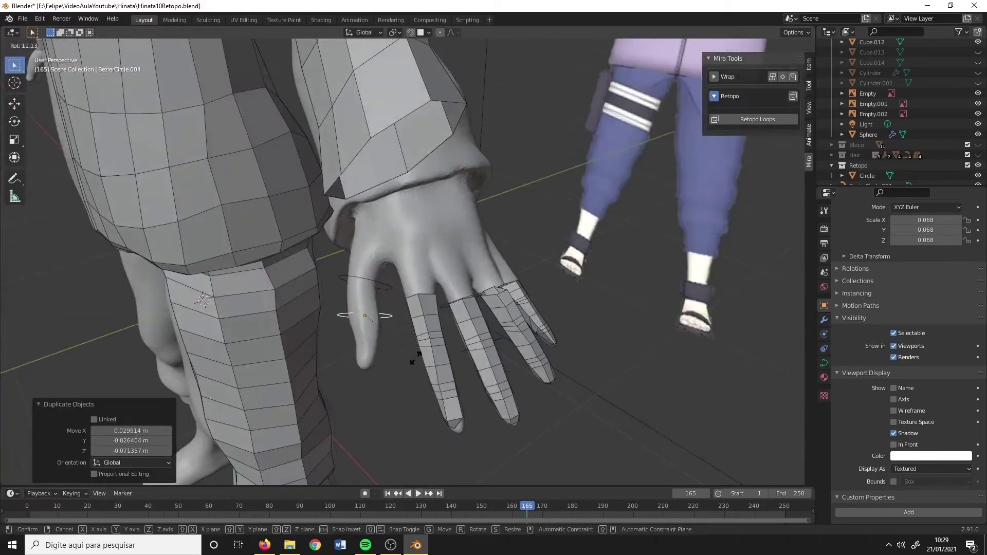
key("Escape")
key("ctrl+z")
mouse_move(415, 356)
middle_mouse_down()
mouse_move(402, 317)
mouse_move(461, 321)
mouse_move(388, 335)
middle_mouse_up()
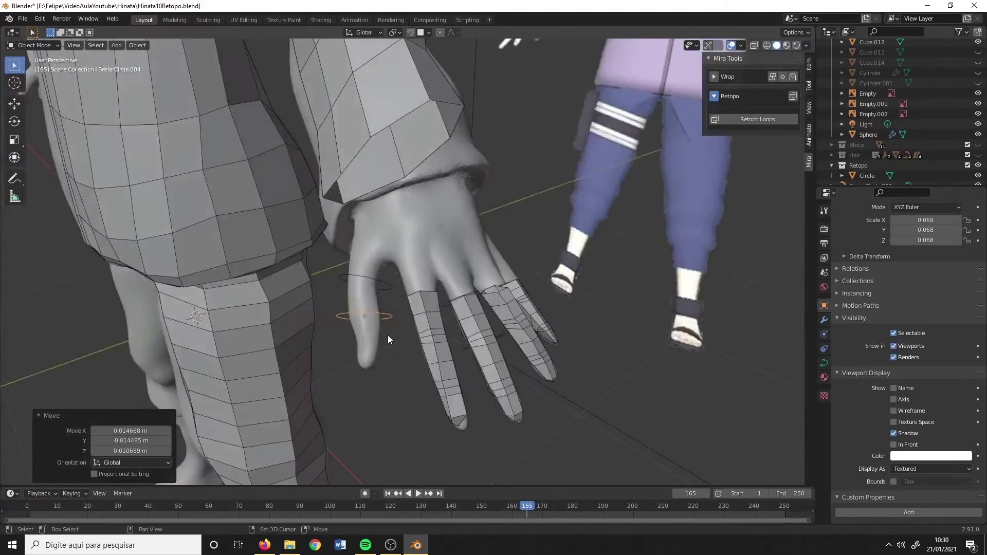
left_click(389, 313, "shift")
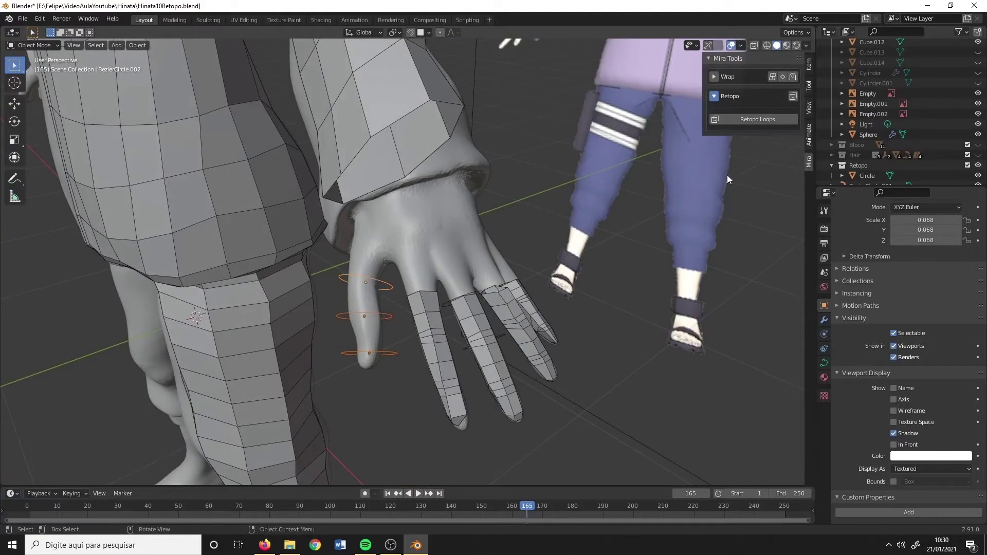
left_click(735, 119)
mouse_move(389, 298)
middle_mouse_down()
mouse_move(488, 221)
mouse_move(346, 242)
mouse_move(408, 332)
mouse_move(496, 233)
mouse_move(449, 296)
middle_mouse_up()
- Delete the three guide circles and enter Edit Mode on the new thumb tube
left_click(441, 310)
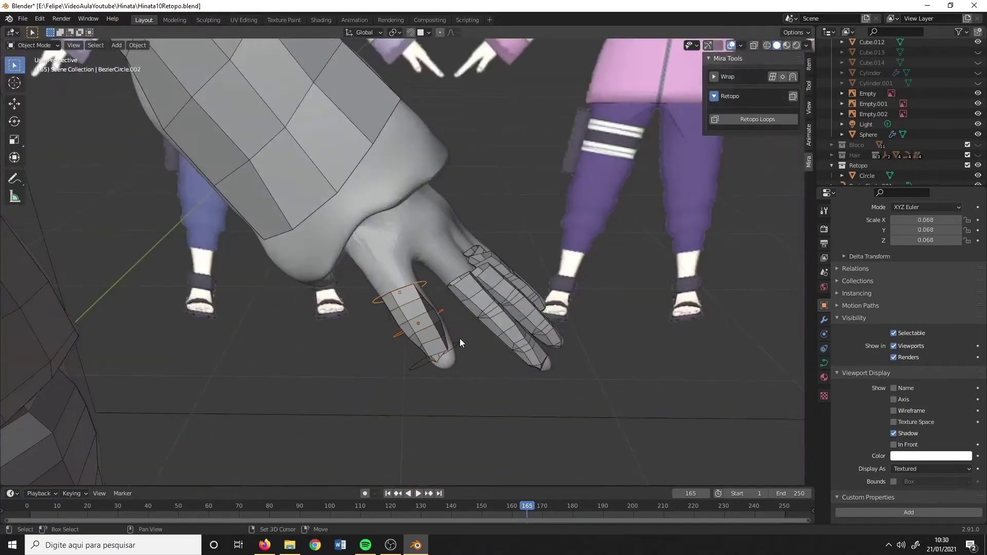
key("Delete")
left_click(430, 336)
key("Tab")
mouse_move(430, 335)
middle_mouse_down()
mouse_move(324, 296)
mouse_move(468, 340)
middle_mouse_up()
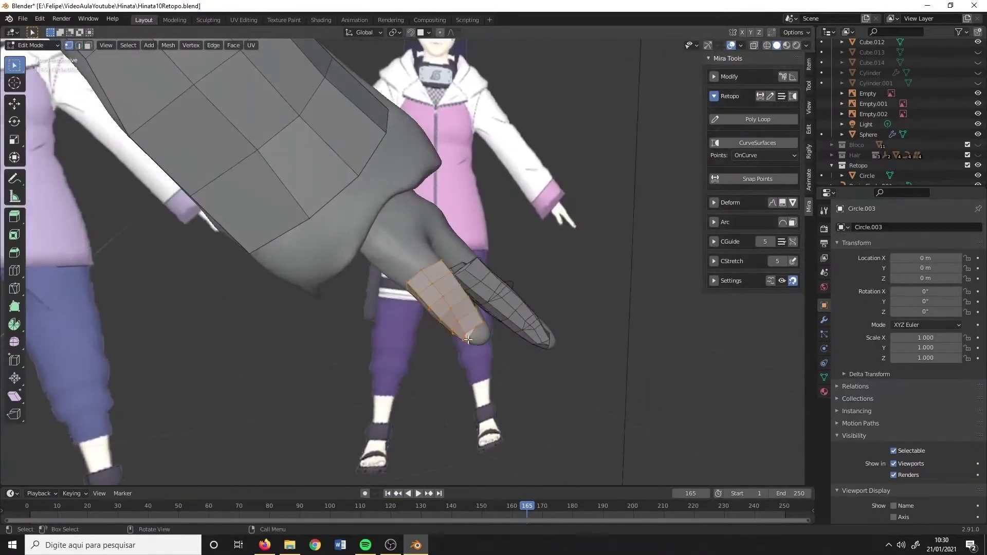
- Enable surface snapping and move the linked thumb vertices onto the sculpt
left_click(410, 32)
mouse_move(411, 154)
middle_mouse_down()
mouse_move(423, 296)
mouse_move(335, 295)
middle_mouse_up()
key("g")
left_click(334, 296)
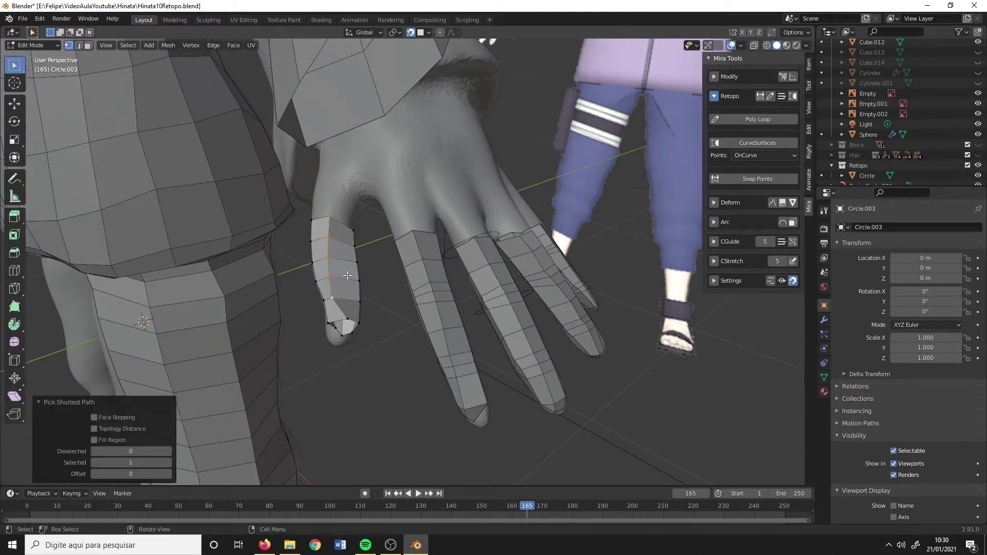
key("l")
middle_click_drag(370, 293, 461, 279)
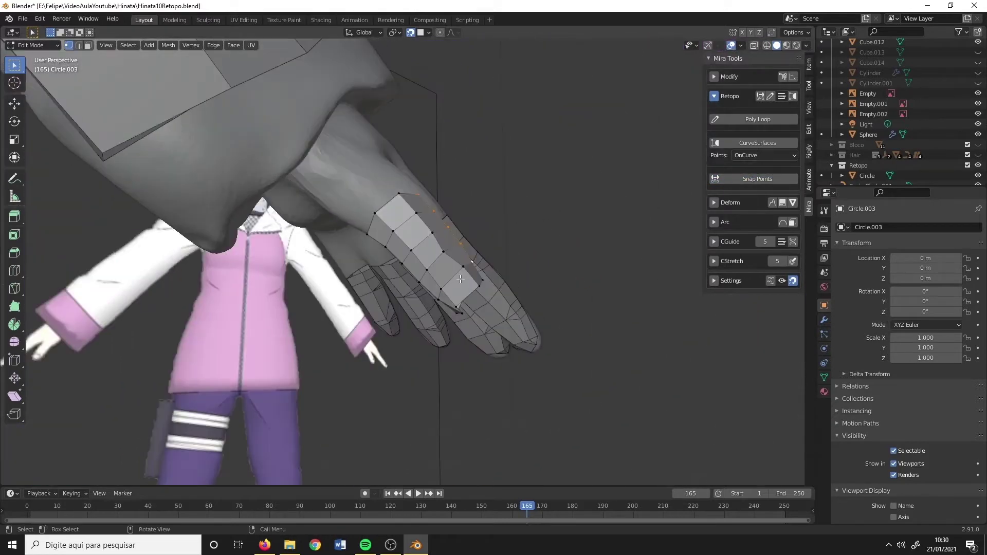
left_click(448, 246)
middle_click_drag(448, 246, 432, 316)
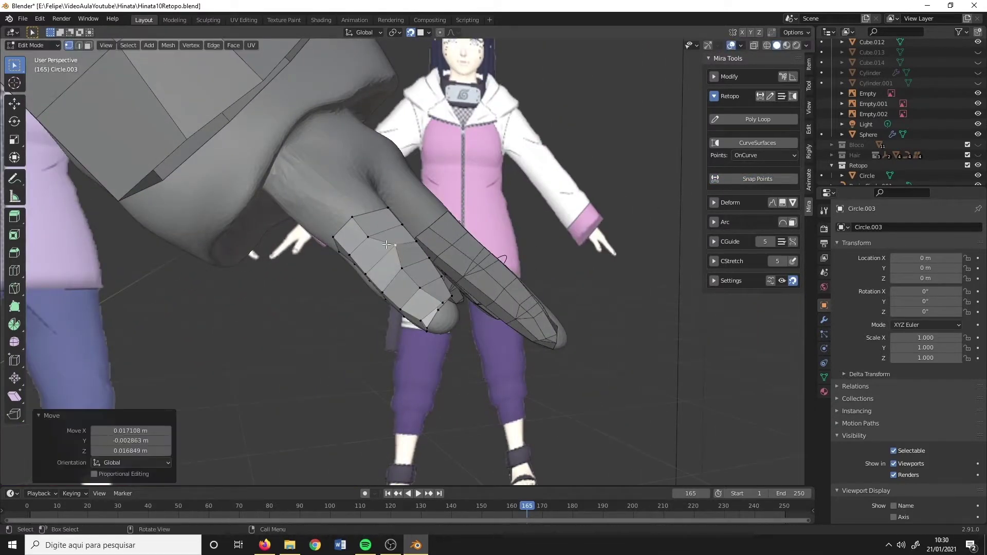
- Move the thumb vertices again and switch to edge select mode
key("g")
left_click(370, 216)
middle_click_drag(334, 236, 463, 257)
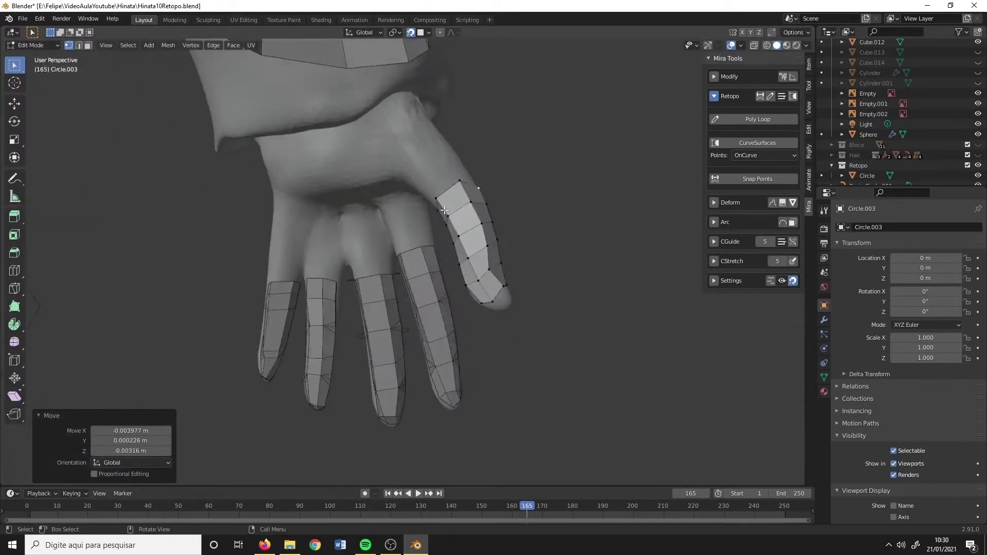
key("g")
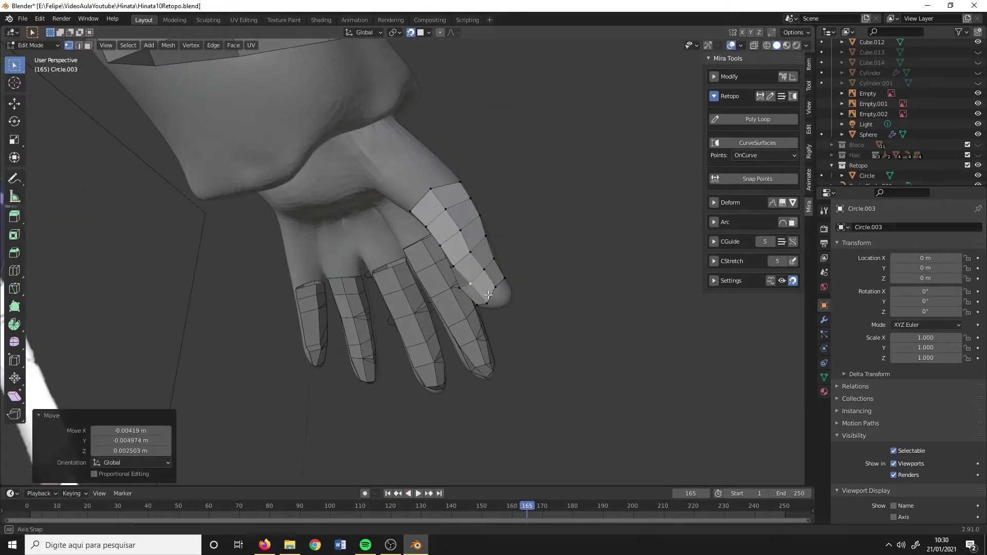
key("2")
mouse_move(488, 295)
middle_mouse_down()
mouse_move(379, 251)
mouse_move(410, 389)
mouse_move(254, 350)
mouse_move(277, 334)
mouse_move(446, 345)
middle_mouse_up()
key("g")
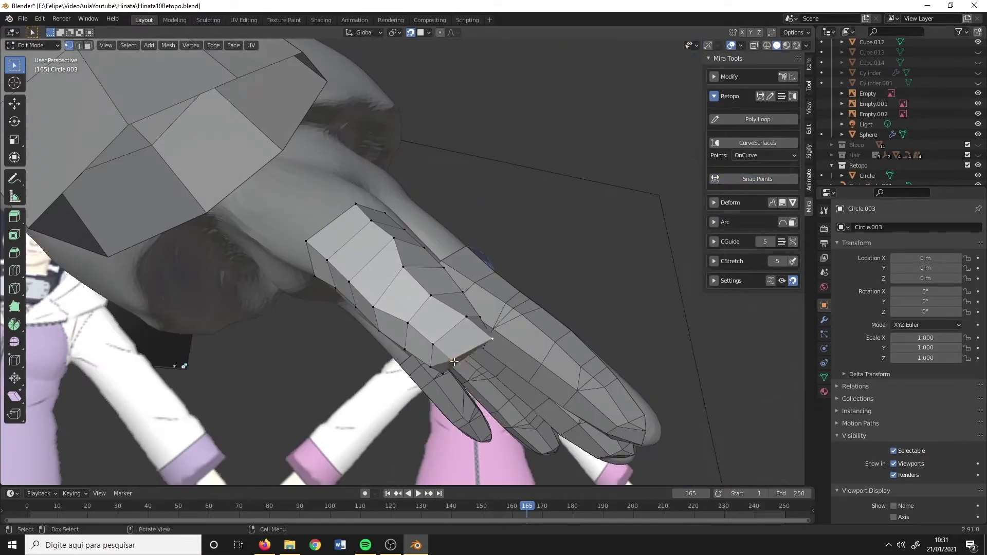
mouse_move(514, 288)
middle_mouse_down()
mouse_move(414, 353)
mouse_move(313, 348)
mouse_move(309, 365)
mouse_move(408, 340)
mouse_move(498, 267)
mouse_move(569, 393)
mouse_move(452, 346)
mouse_move(451, 324)
middle_mouse_up()
- Place individual thumb vertices, including a mid-finger one, on the finger surface
key("g")
left_click(313, 348)
key("g")
left_click(304, 372)
left_click(408, 339)
key("g")
left_click(413, 334)
key("g")
left_click(498, 267)
- Fine-tune the remaining thumb vertices onto the sculpted surface
key("g")
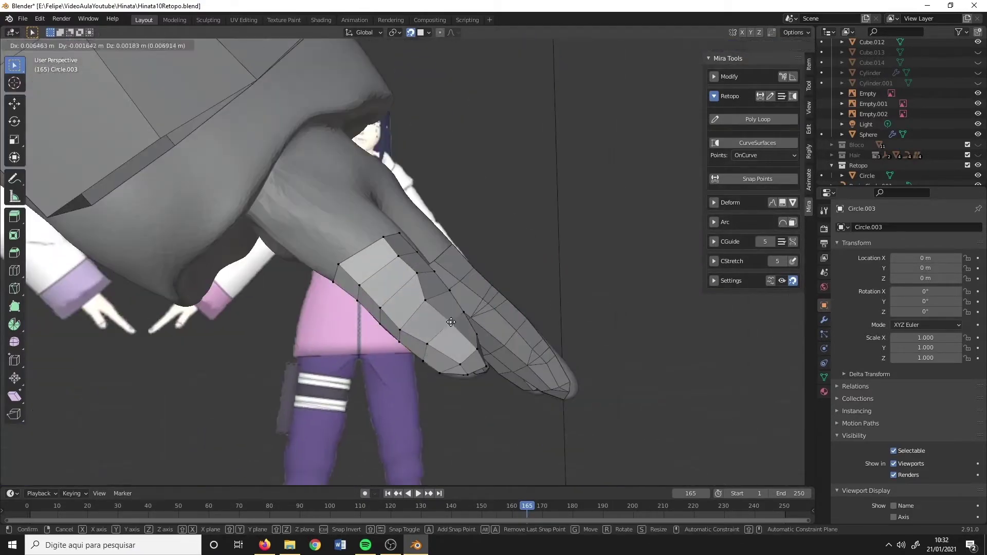
left_click(458, 365)
key("g")
mouse_move(458, 365)
middle_mouse_down()
mouse_move(442, 293)
mouse_move(489, 366)
mouse_move(504, 359)
mouse_move(467, 357)
middle_mouse_up()
key("g")
left_click(442, 294)
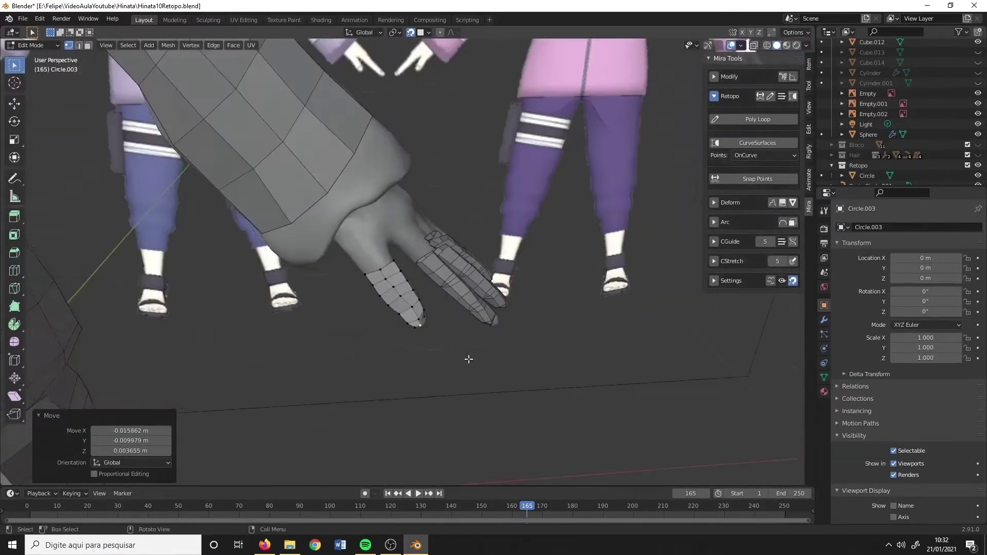
scroll(408, 318, "up", 4)
- Add an extra edge loop along the thumb and select a fingertip vertex
key("ctrl+r")
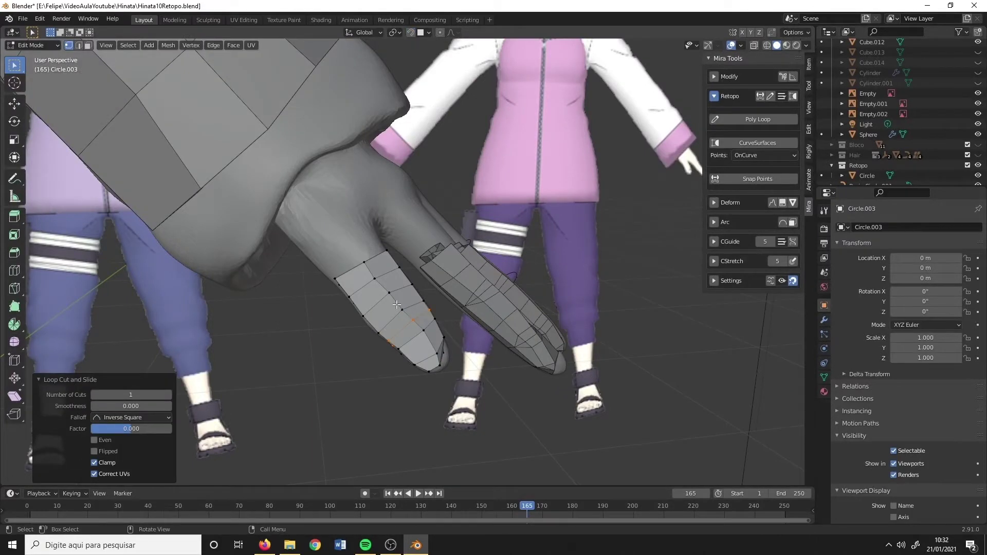
left_click(429, 309)
middle_click_drag(429, 309, 359, 304)
scroll(305, 299, "up", 3)
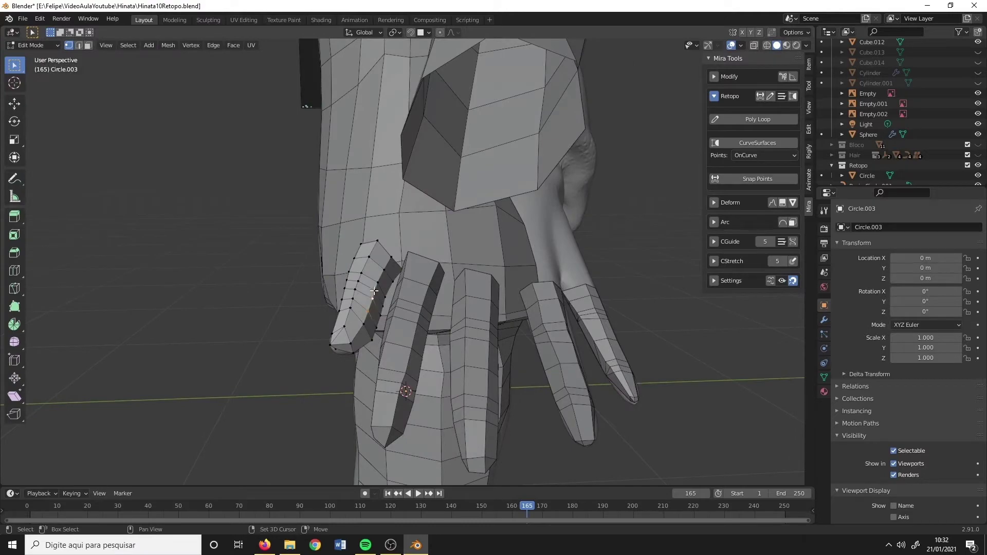
- Merge the thumb's tip vertices at center to close the fingertip
key("alt+m")
left_click(375, 291)
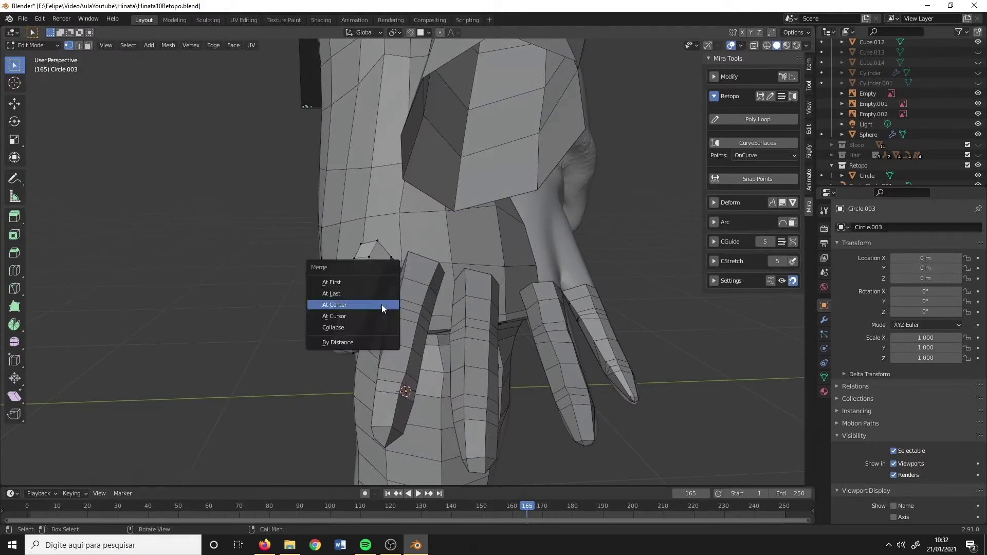
key("alt+m")
left_click(382, 305)
mouse_move(382, 305)
middle_mouse_down()
mouse_move(344, 313)
mouse_move(580, 261)
mouse_move(513, 298)
mouse_move(267, 283)
mouse_move(348, 324)
mouse_move(430, 318)
mouse_move(310, 326)
mouse_move(384, 339)
mouse_move(276, 335)
mouse_move(353, 331)
middle_mouse_up()
- In Object Mode, select the other finger mesh and join them with Ctrl+J
key("Tab")
left_click(481, 311, "shift")
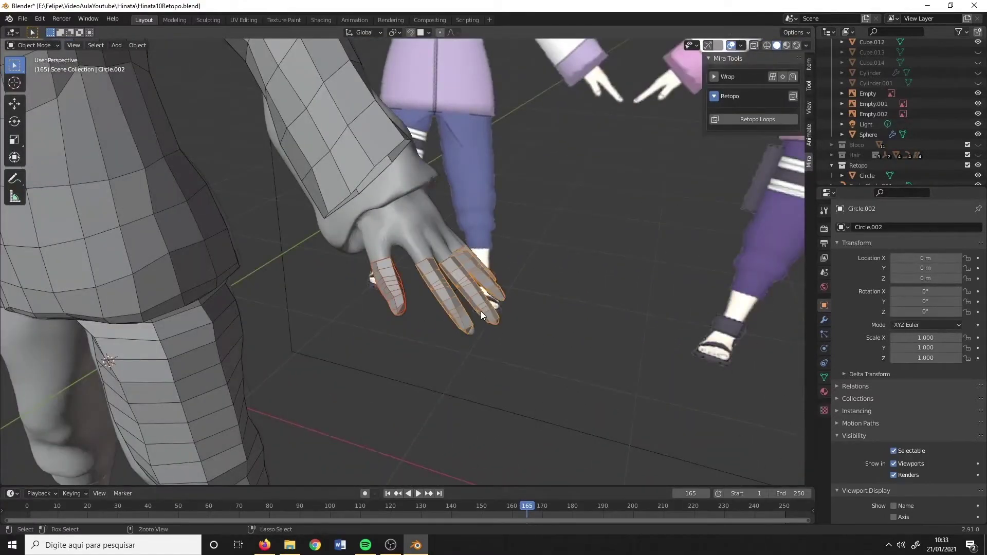
key("ctrl+j")
mouse_move(482, 311)
middle_mouse_down()
mouse_move(458, 285)
mouse_move(339, 302)
middle_mouse_up()
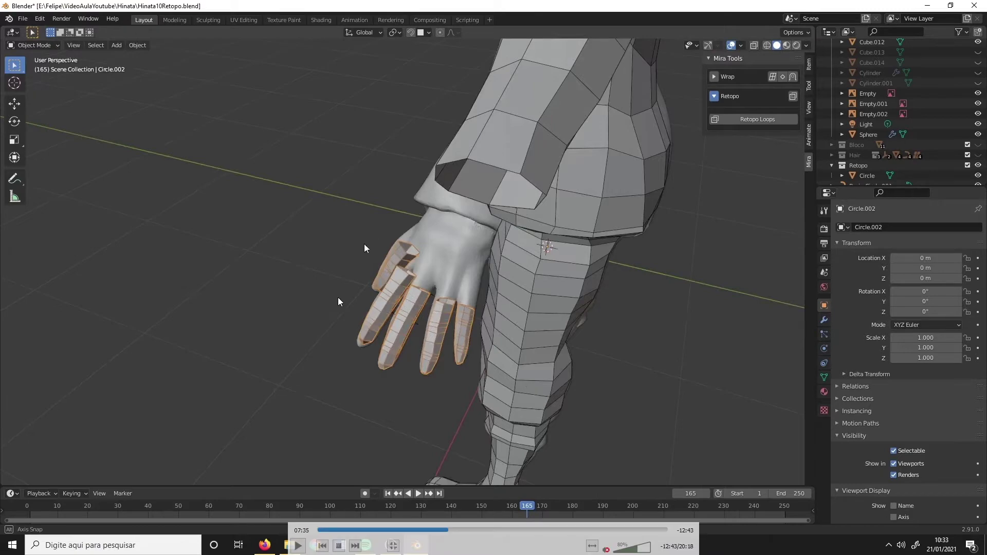
key("space")
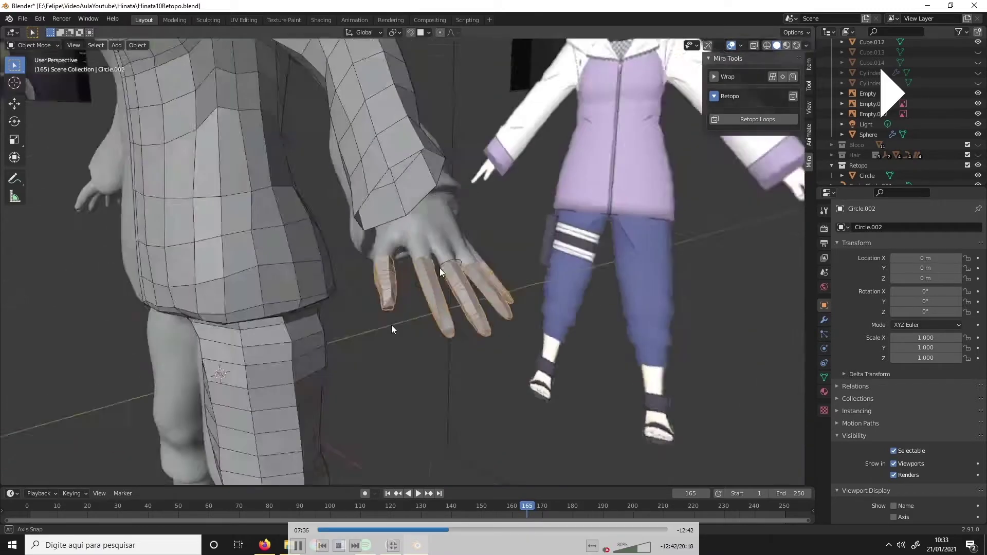
key("space")
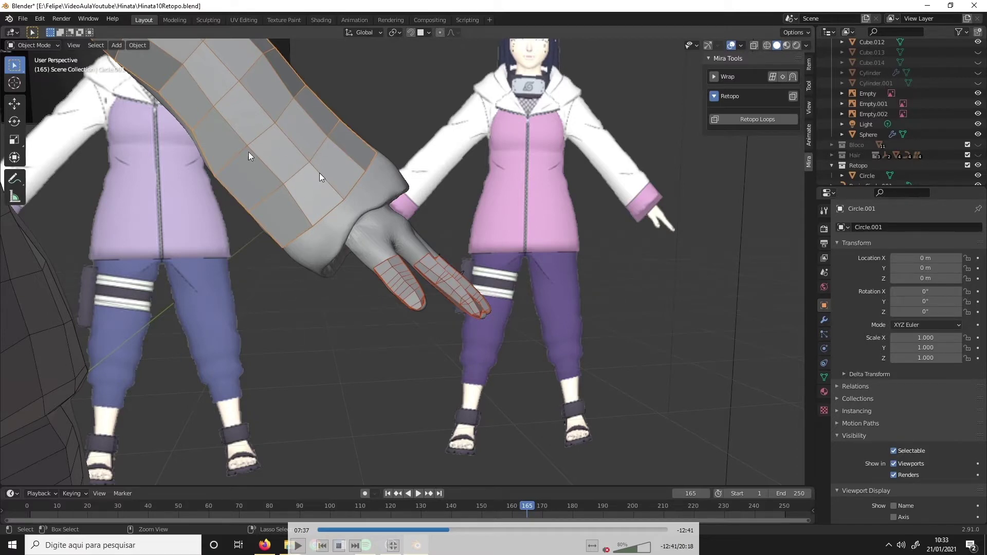
key("space")
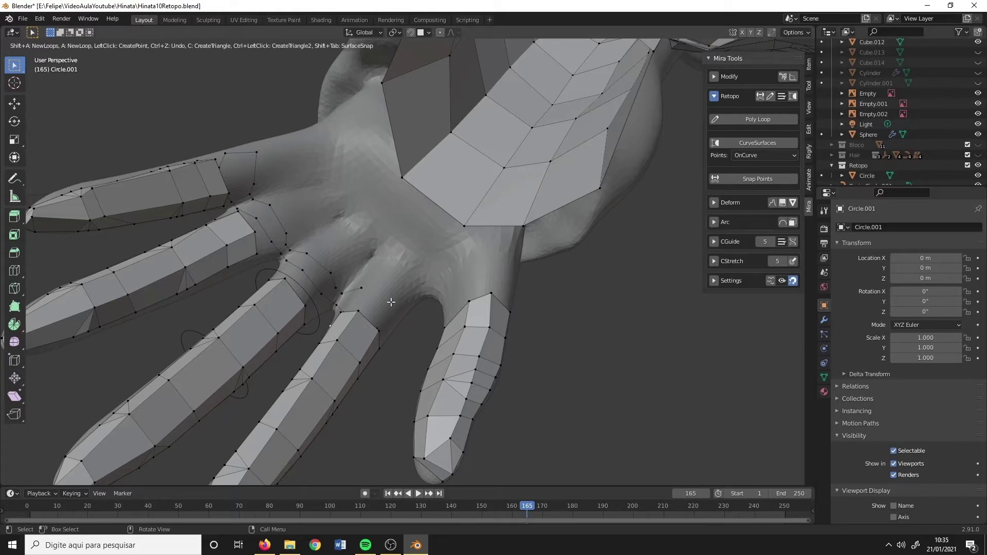
- Add knuckle points and quads joining the finger bases to the hand
mouse_move(398, 304)
middle_mouse_down()
mouse_move(317, 345)
mouse_move(432, 326)
mouse_move(425, 295)
middle_mouse_up()
left_click(437, 308)
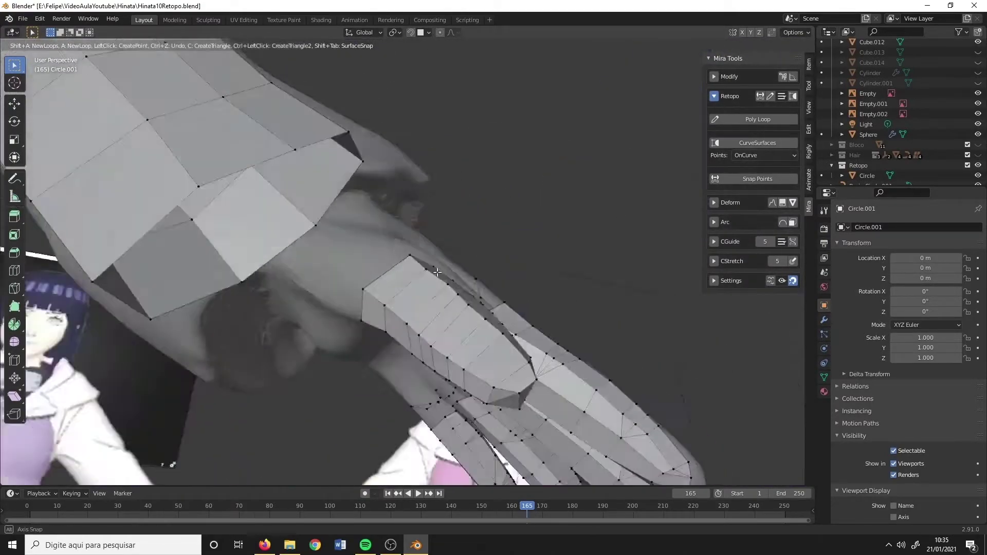
middle_click_drag(422, 296, 381, 287)
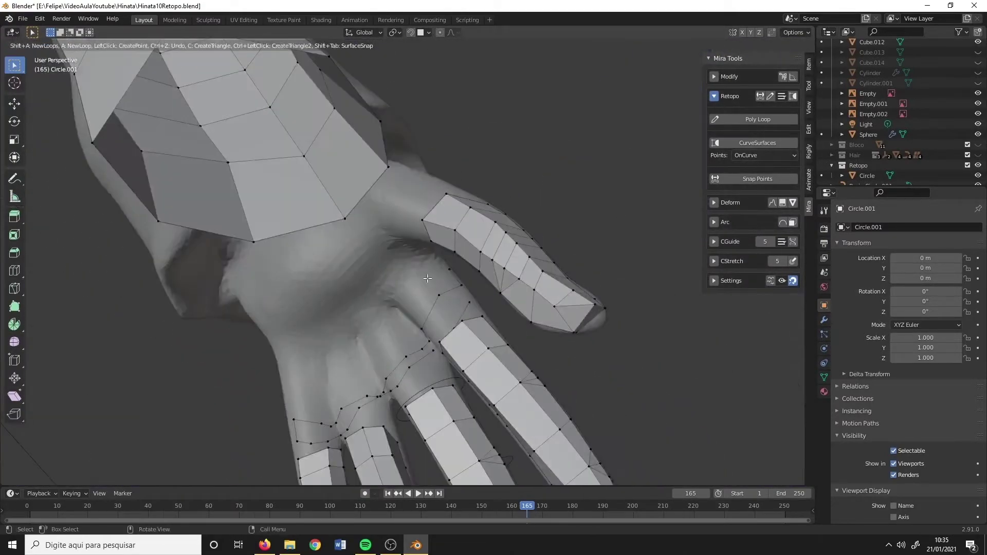
left_click(382, 287)
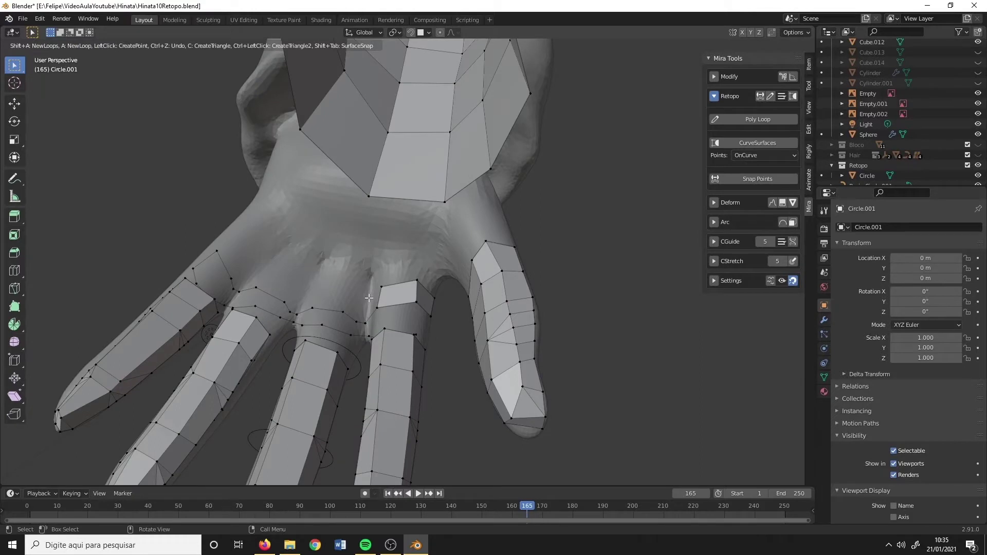
left_click(312, 289)
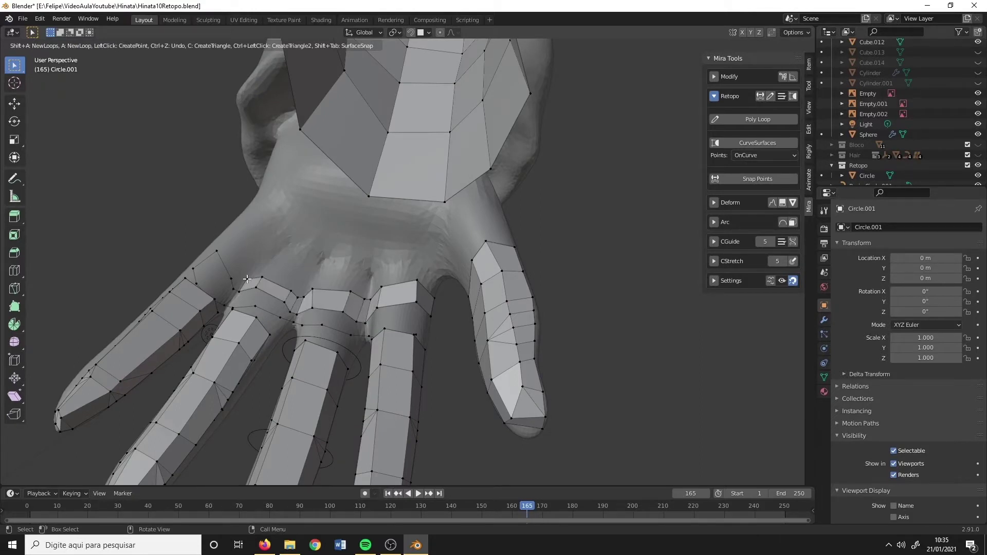
middle_click_drag(235, 260, 359, 309)
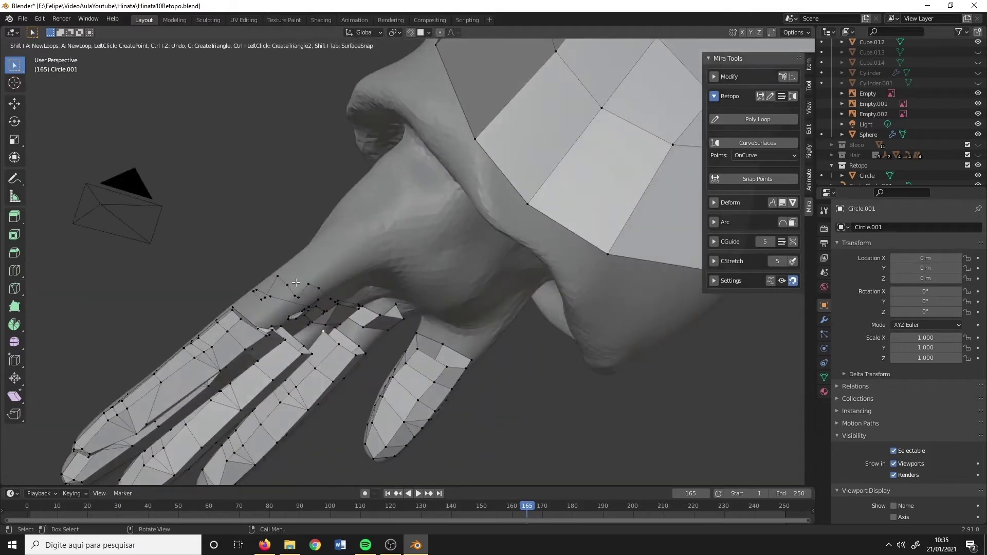
- Exit the Mira Retopo drawing tool and select all the hand mesh
scroll(530, 331, "up", 3)
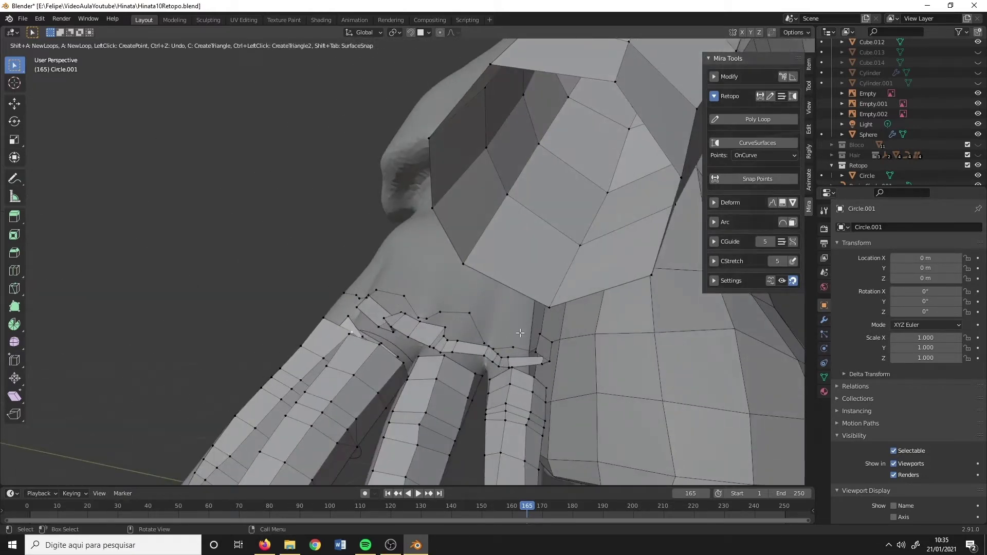
mouse_move(520, 333)
middle_mouse_down()
mouse_move(533, 337)
mouse_move(466, 331)
mouse_move(491, 318)
middle_mouse_up()
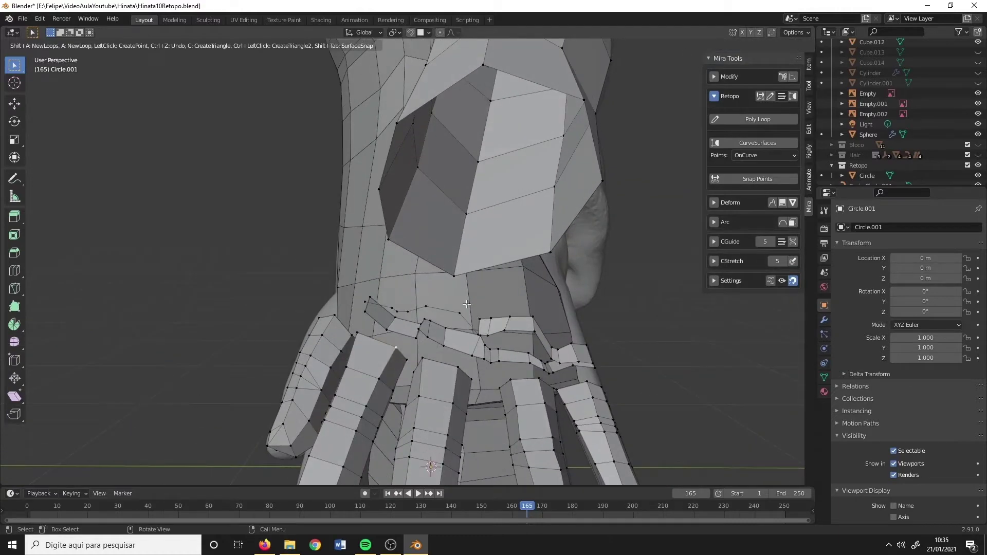
mouse_move(421, 291)
middle_mouse_down()
mouse_move(388, 325)
mouse_move(438, 314)
mouse_move(604, 317)
mouse_move(672, 335)
middle_mouse_up()
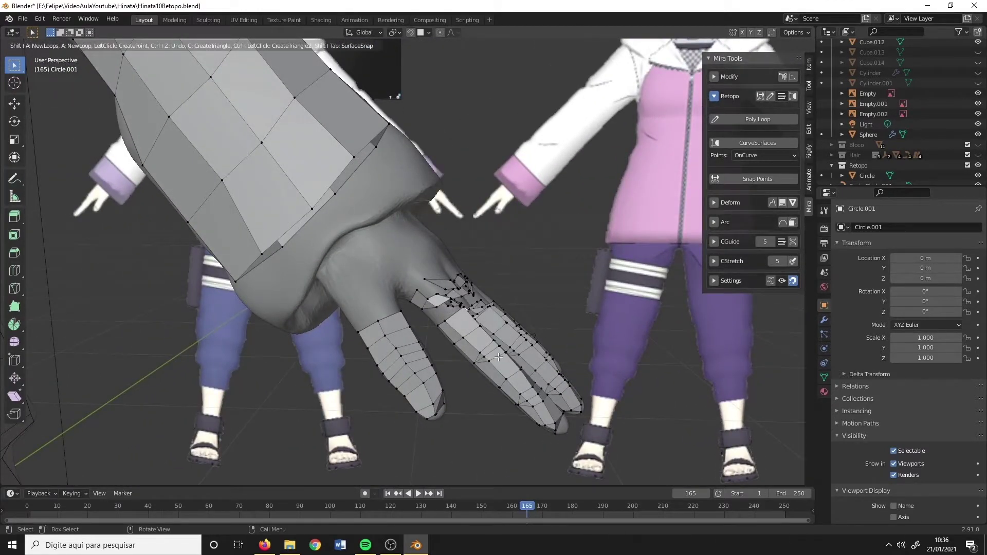
scroll(544, 387, "down", 2)
key("Escape")
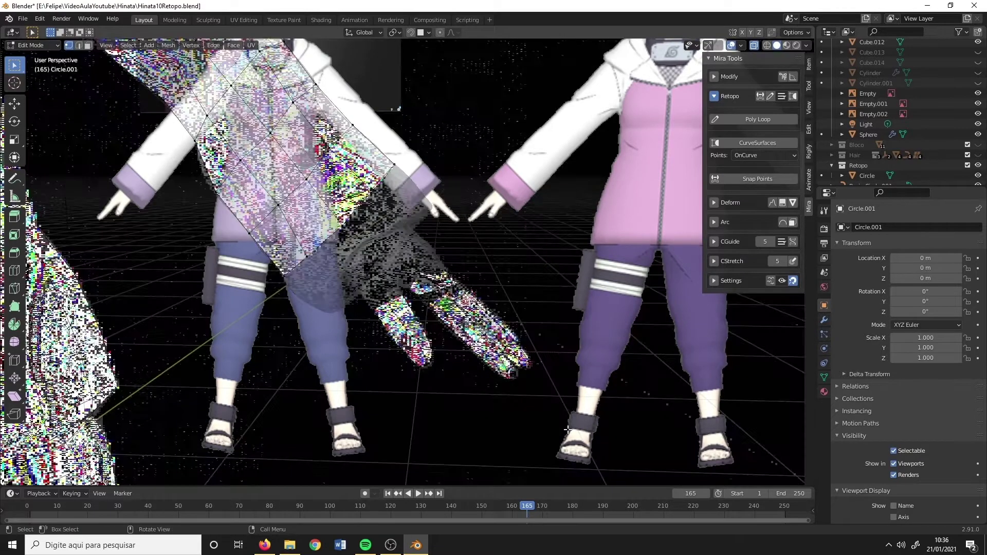
key("l")
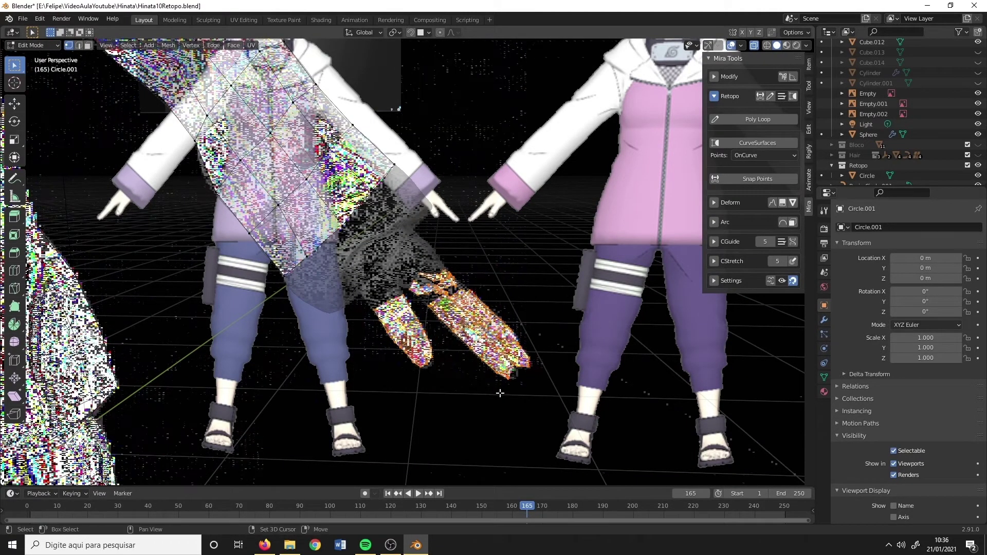
- Separate the hand mesh into Circle.002, then select the sleeve object Circle.001
key("alt+a")
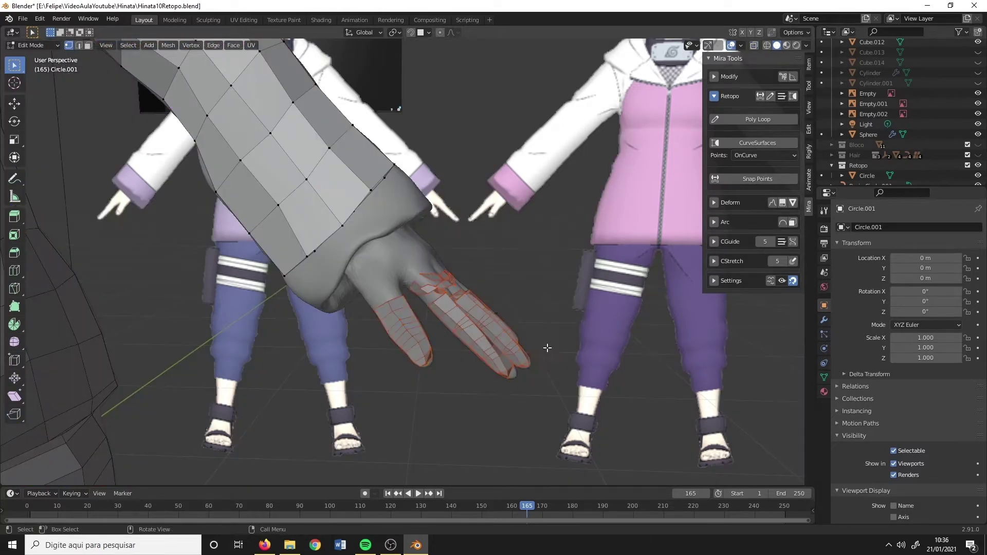
key("Tab")
left_click(348, 201)
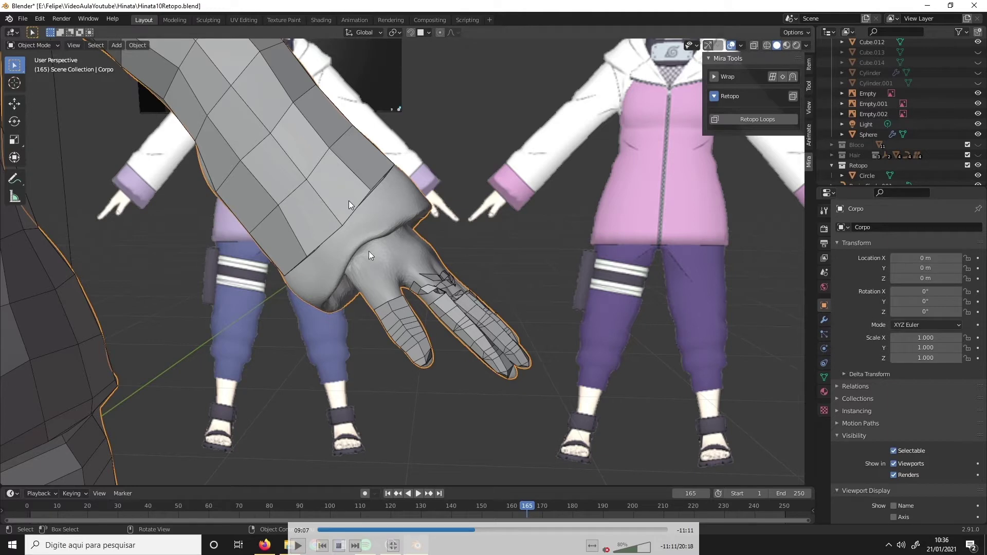
left_click(508, 332)
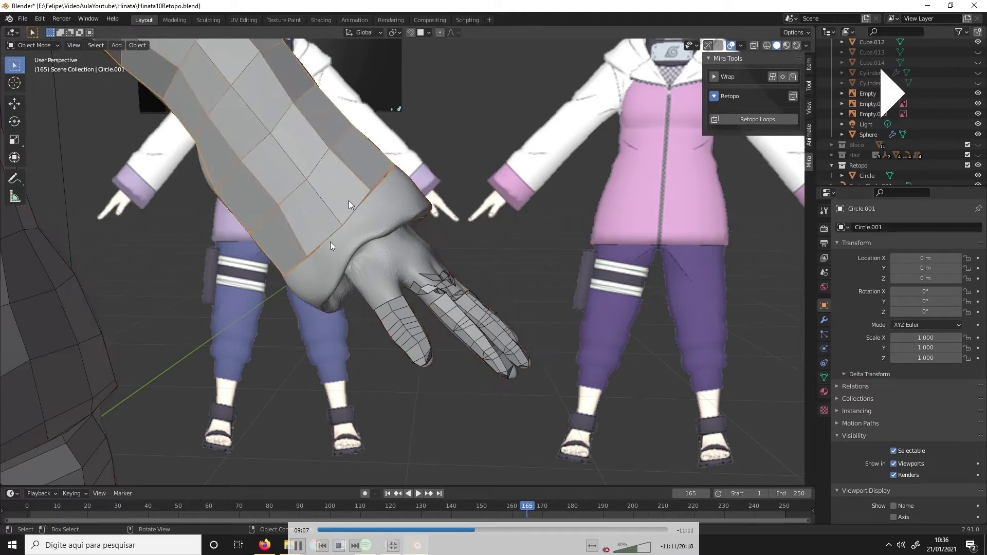
key("space")
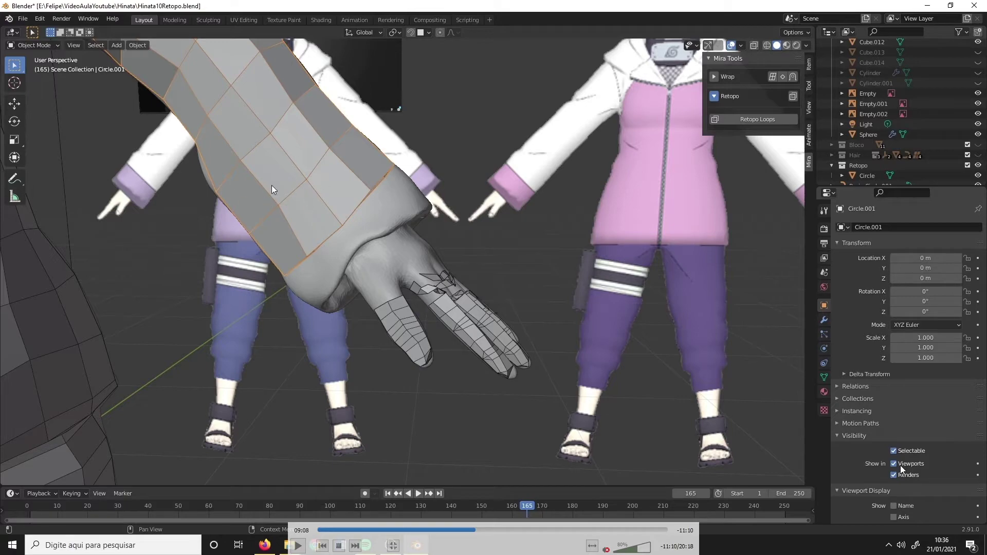
key("space")
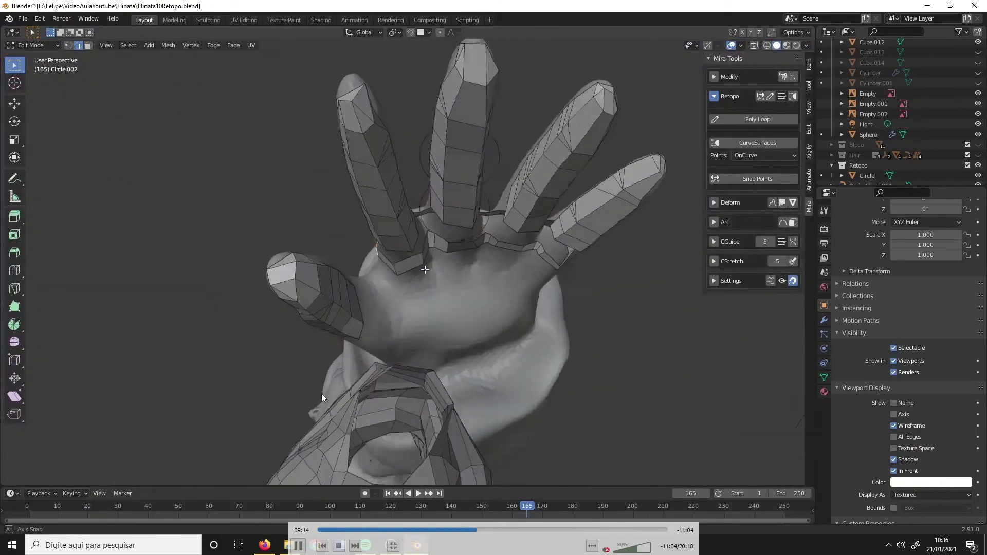
- Orbit from the back of the hand to the palm to inspect the finger bases
key("space")
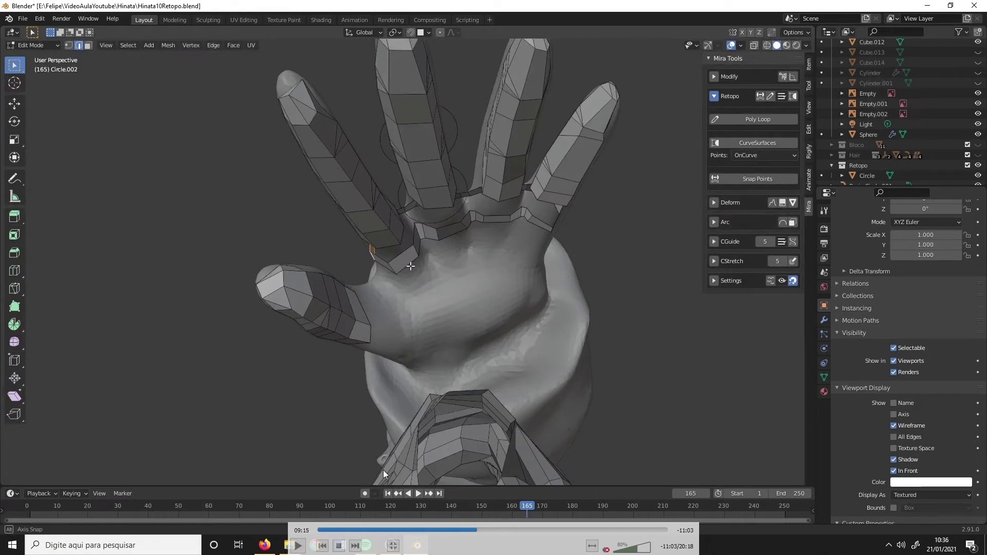
key("space")
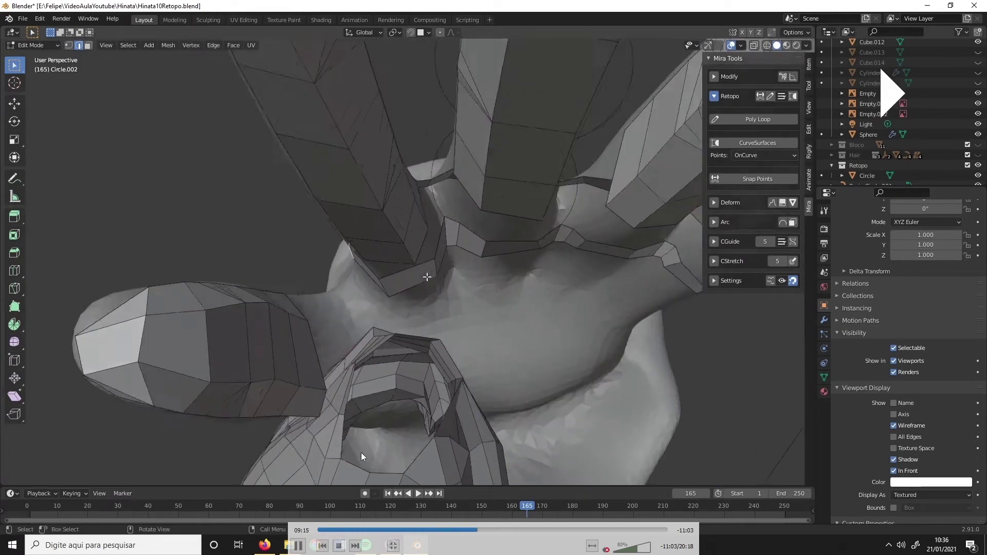
key("space")
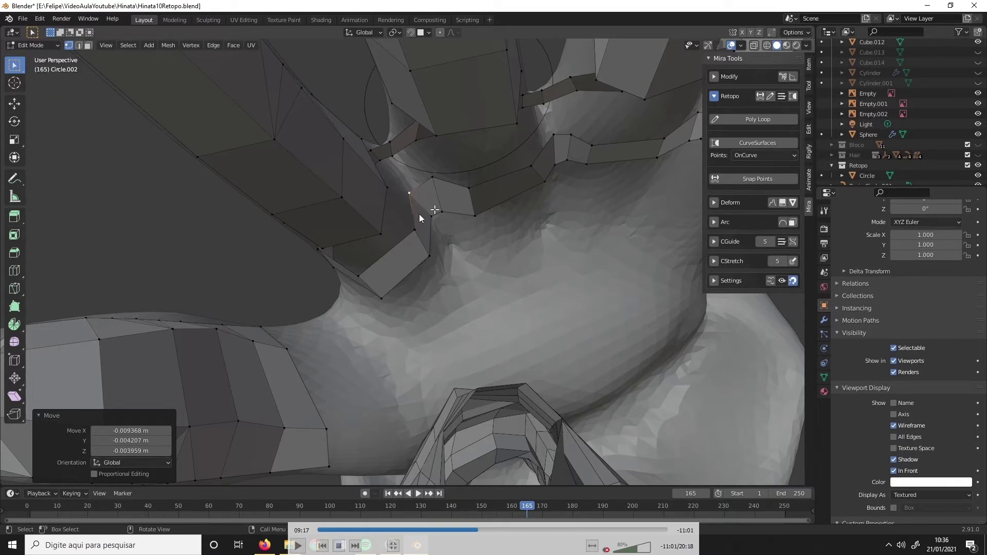
key("space")
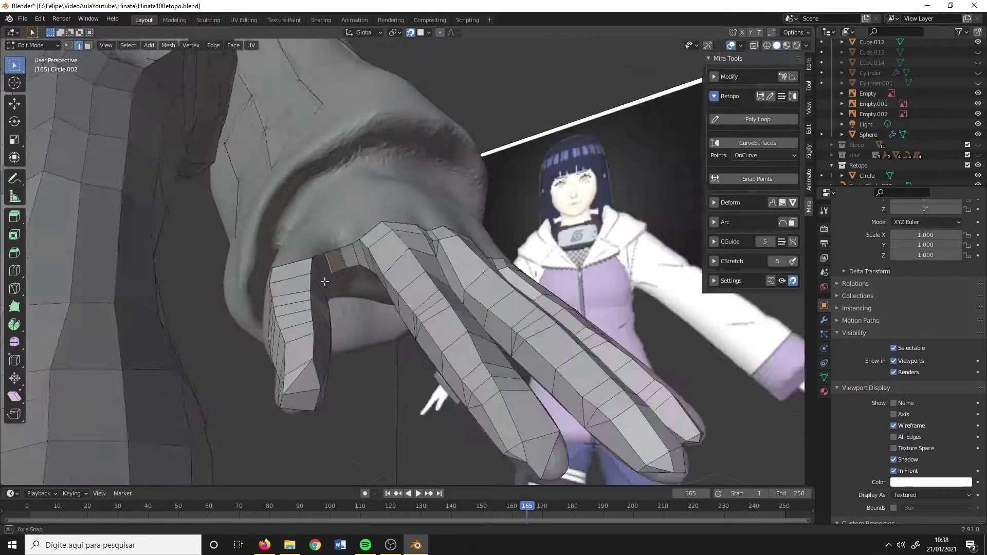
mouse_move(463, 257)
middle_mouse_down()
mouse_move(399, 247)
mouse_move(343, 261)
mouse_move(486, 267)
middle_mouse_up()
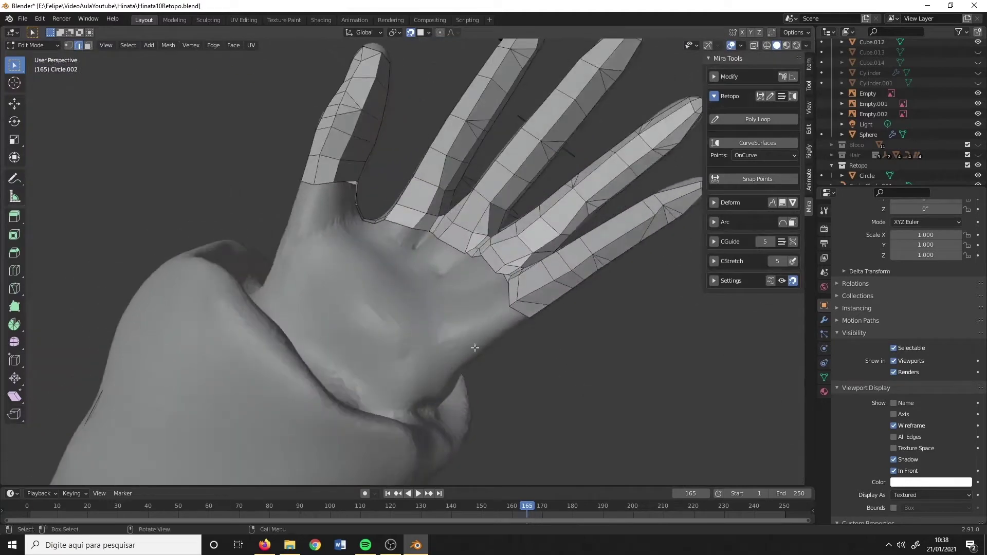
- Extrude the chain of finger-base edges down onto the palm
middle_click_drag(485, 267, 504, 349)
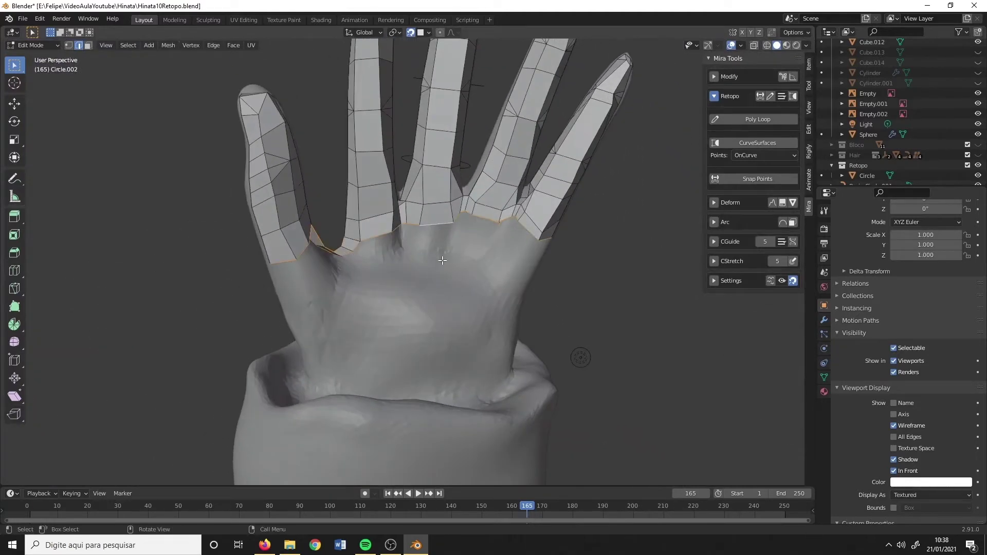
left_click(379, 239, "ctrl")
mouse_move(379, 239)
middle_mouse_down()
mouse_move(398, 312)
mouse_move(463, 257)
middle_mouse_up()
key("e")
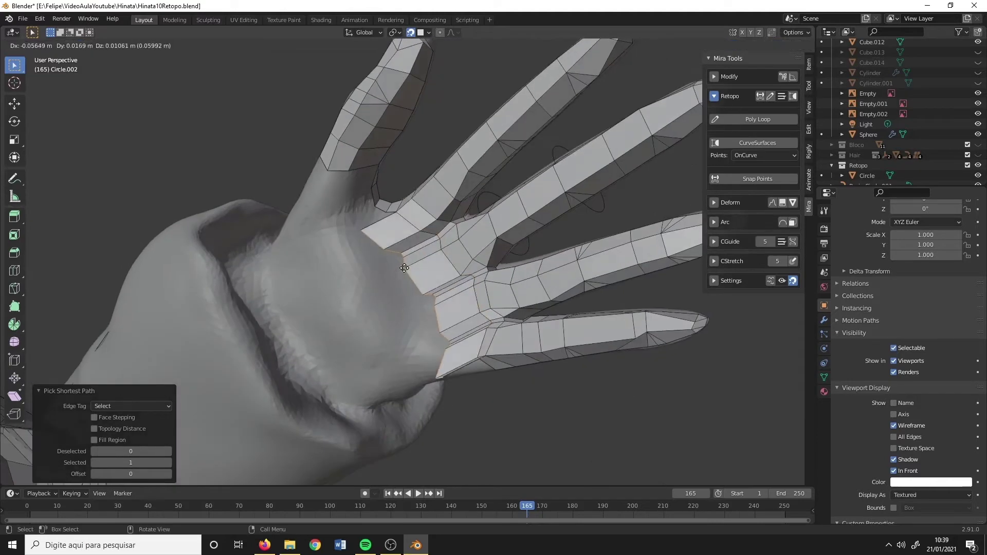
left_click(771, 181)
middle_click_drag(689, 216, 475, 307)
mouse_move(469, 268)
middle_mouse_down()
mouse_move(543, 283)
mouse_move(545, 324)
mouse_move(515, 329)
middle_mouse_up()
- Cancel a stray vertex move and extrude the finger-base edge loop onto the palm surface
key("1")
right_click(539, 267)
scroll(545, 325, "up", 3)
key("2")
key("e")
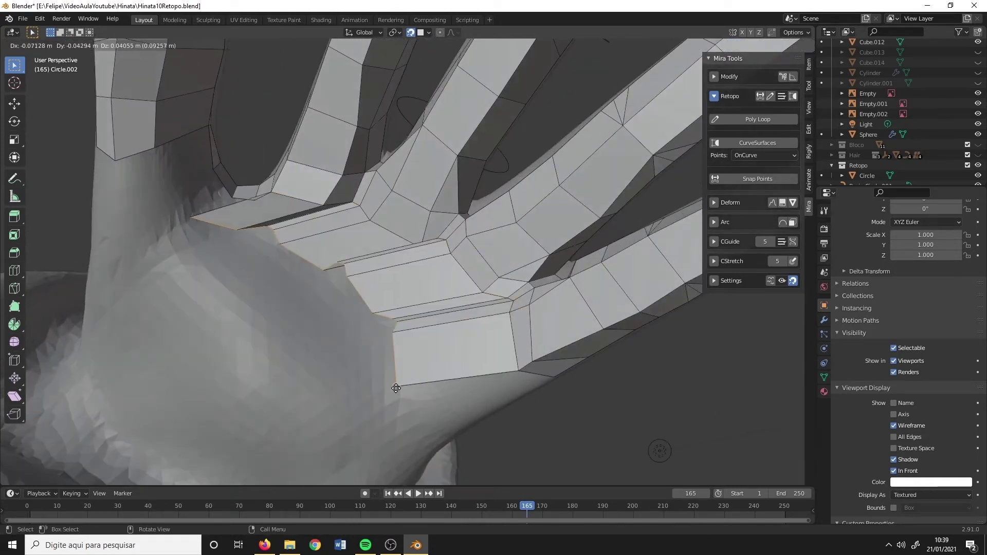
left_click(535, 342)
scroll(463, 257, "down", 2)
- Move the palm-edge vertices so they sit on the palm surface
key("1")
mouse_move(463, 257)
middle_mouse_down()
mouse_move(437, 288)
mouse_move(391, 298)
middle_mouse_up()
key("g")
left_click(371, 295)
left_click(311, 333)
key("g")
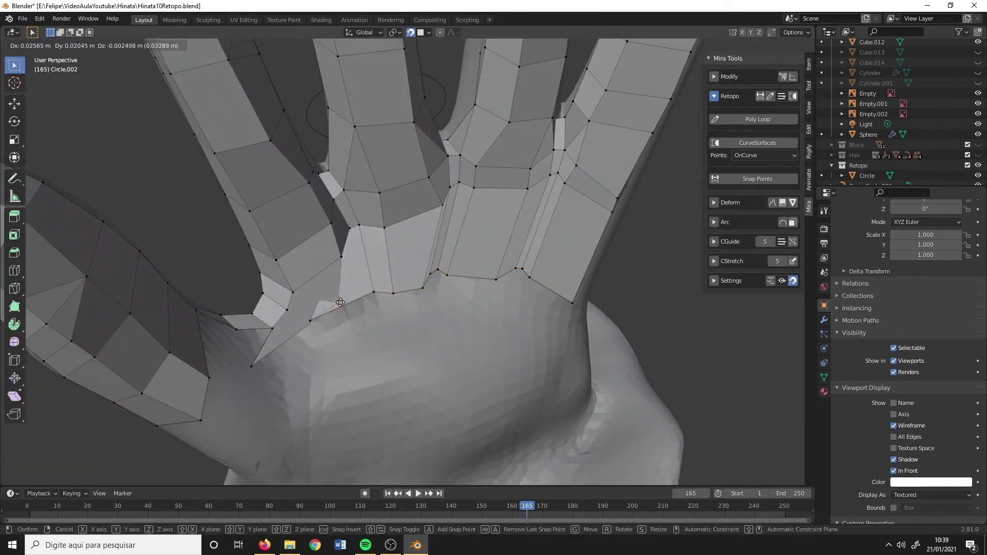
left_click(298, 314)
left_click(374, 292)
key("g")
left_click(355, 305)
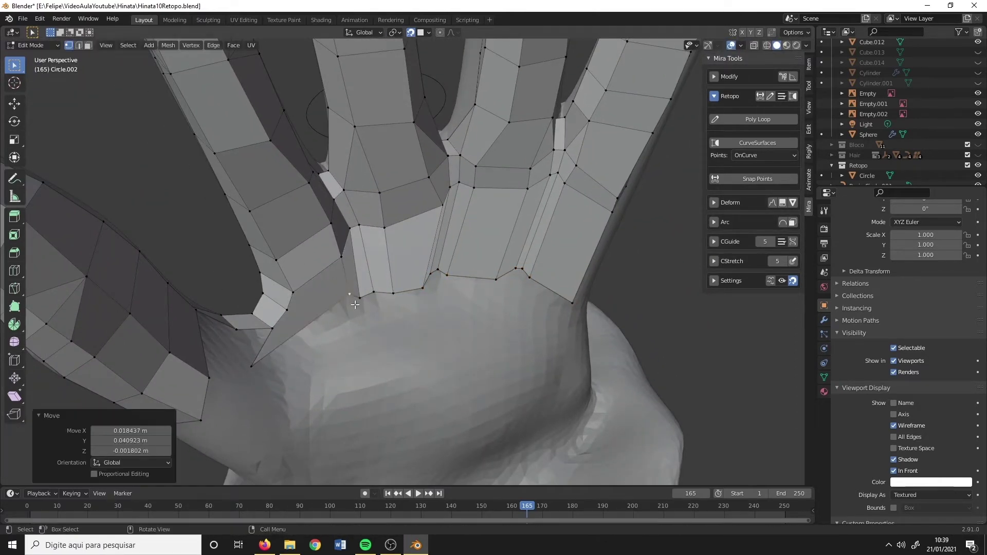
key("g")
left_click(327, 311)
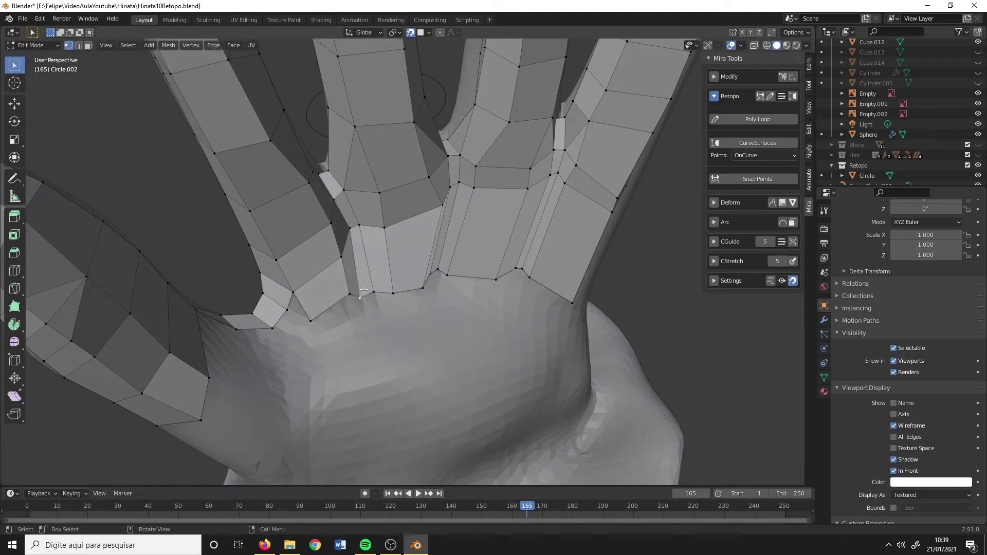
- Pull the vertices between the fingers up to line up with the finger bases
key("g")
left_click(374, 290)
key("g")
left_click(432, 269)
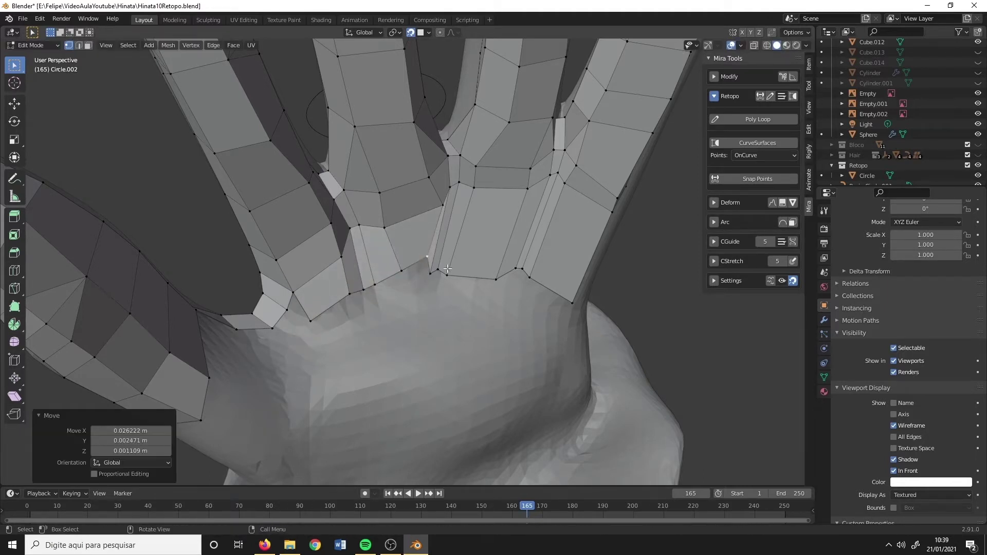
key("g")
left_click(447, 257)
key("g")
left_click(455, 249)
left_click(496, 279)
key("g")
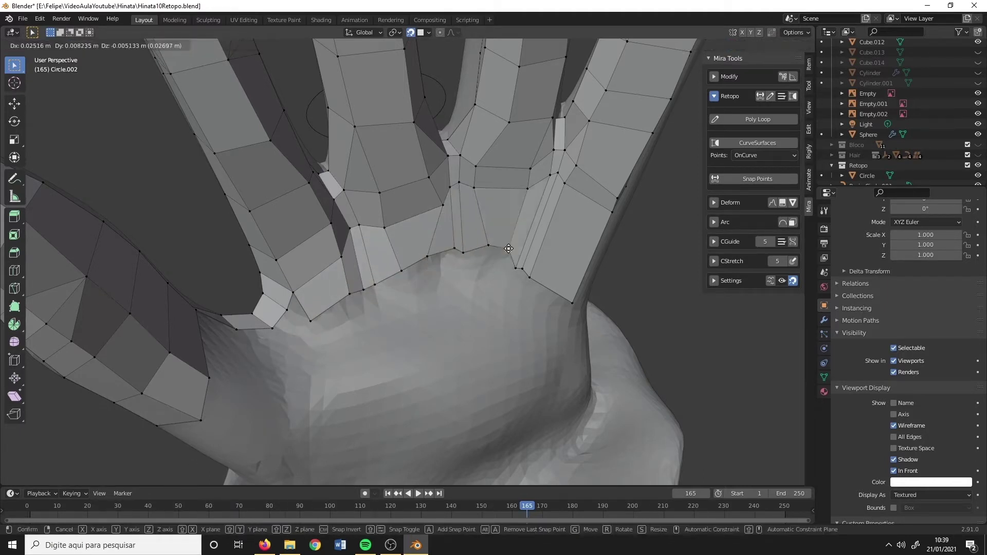
left_click(508, 249)
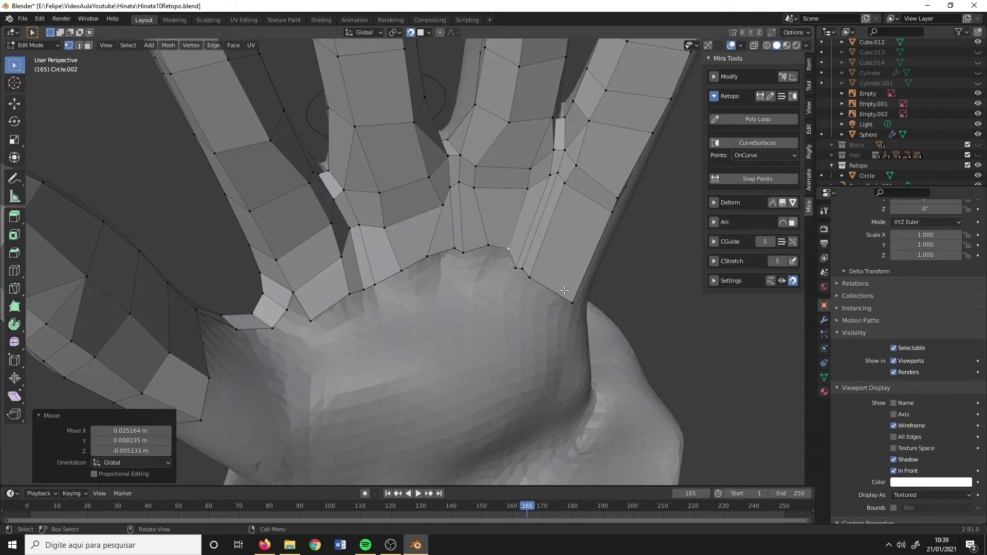
key("g")
left_click(520, 260)
- Even out the vertex row along the finger bases, including the index finger base
middle_click_drag(521, 259, 569, 201)
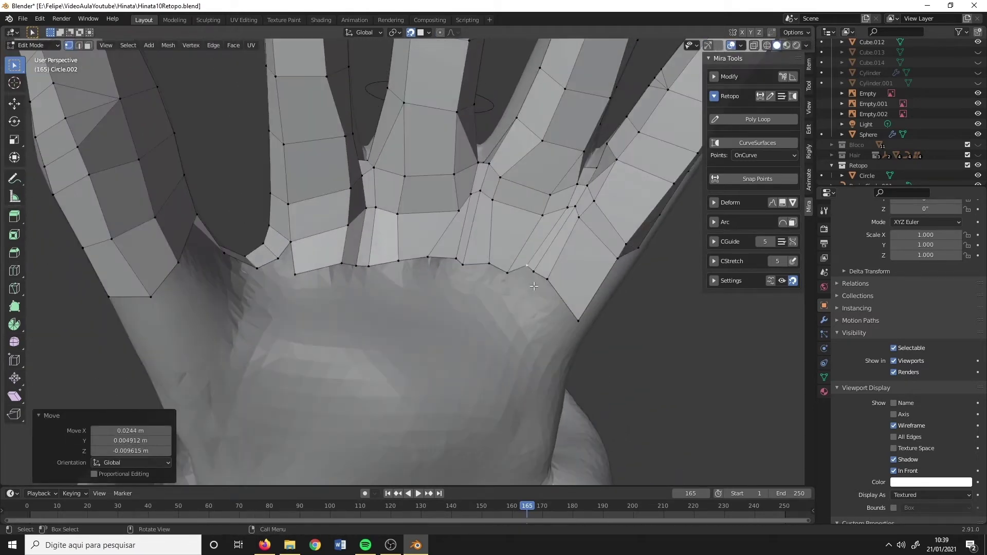
key("g")
left_click(522, 272)
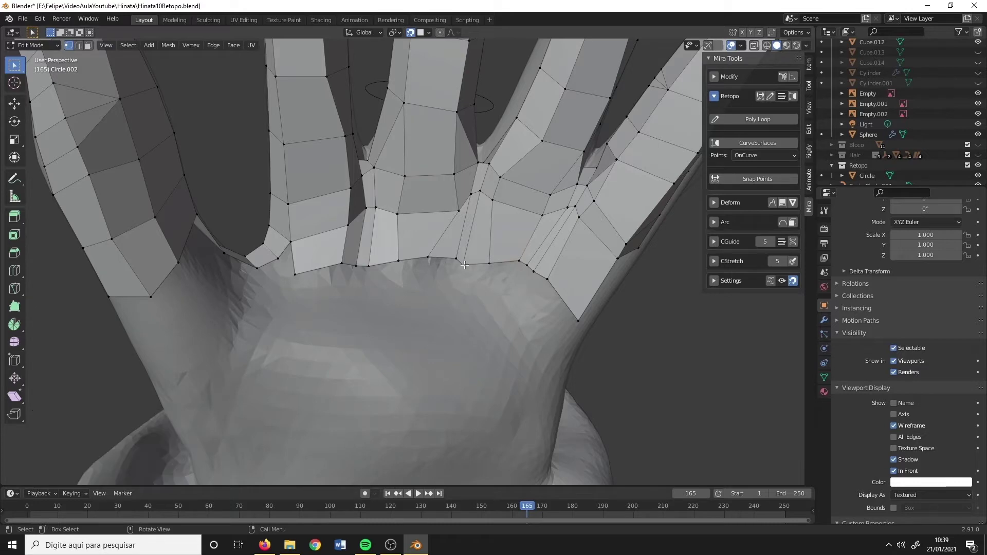
key("g")
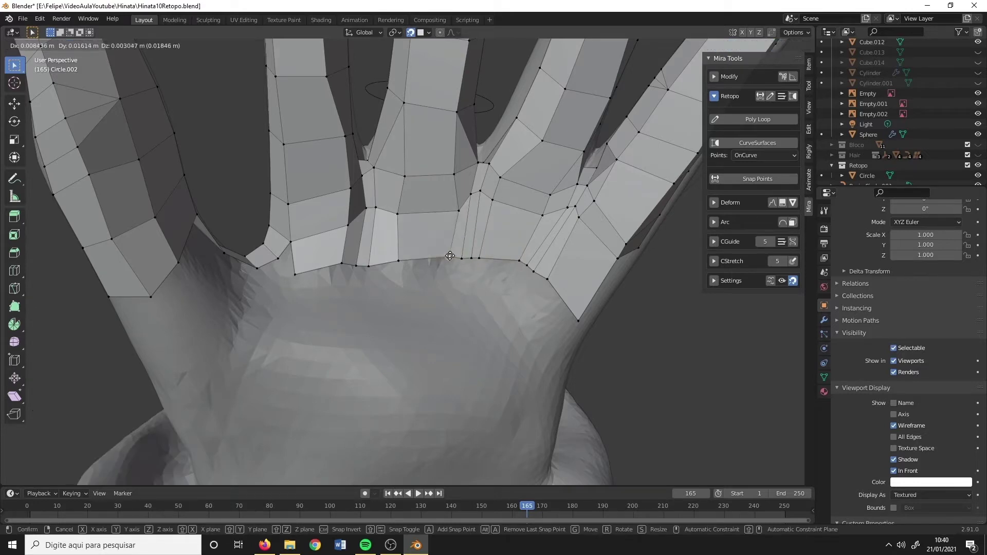
left_click(450, 256)
key("g")
middle_click_drag(449, 256, 362, 247)
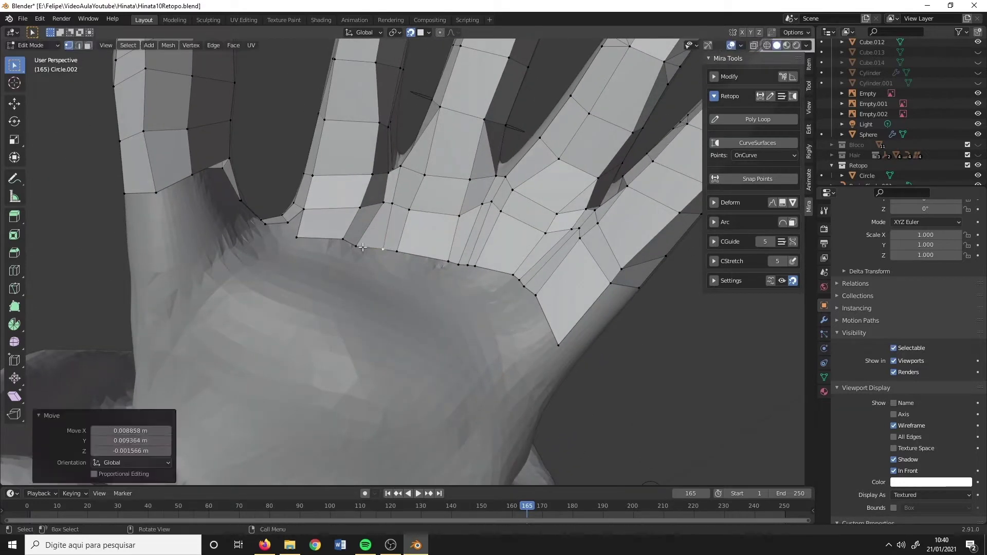
key("g")
left_click(376, 246)
middle_click_drag(364, 184, 367, 247)
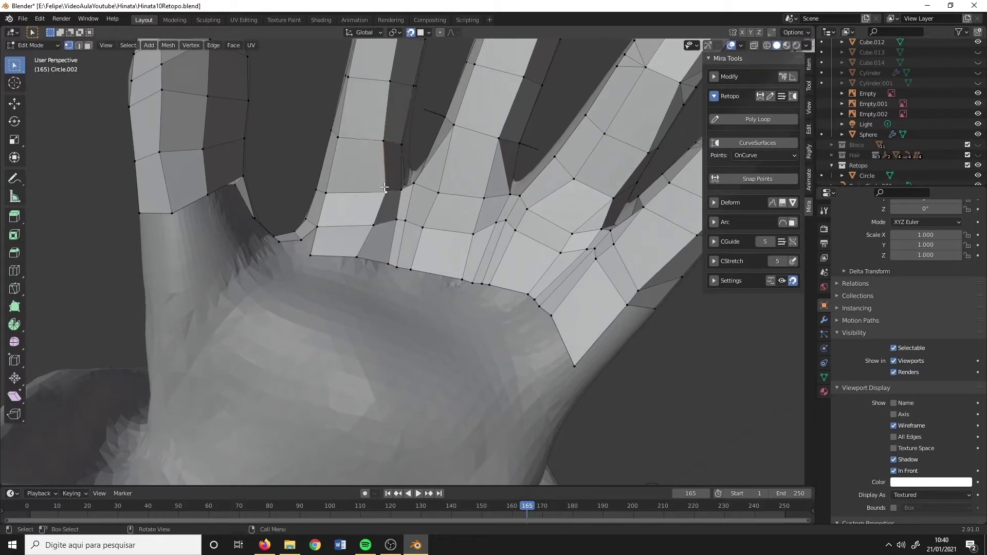
key("g")
left_click(367, 247)
key("g")
- Merge the doubled finger-base vertex pairs At Last and At Center
left_click(337, 272)
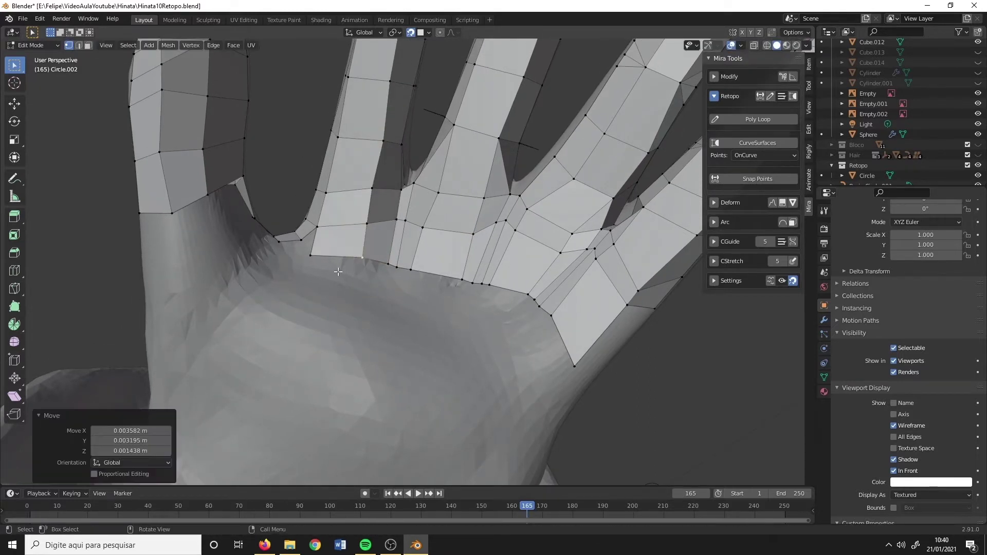
left_click(312, 255)
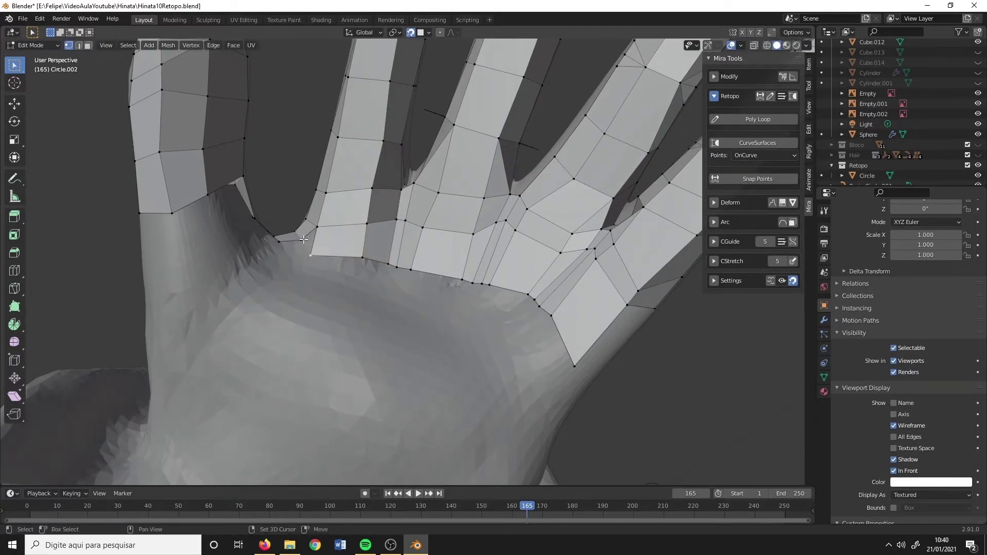
left_click(292, 228)
middle_click_drag(369, 272, 401, 287)
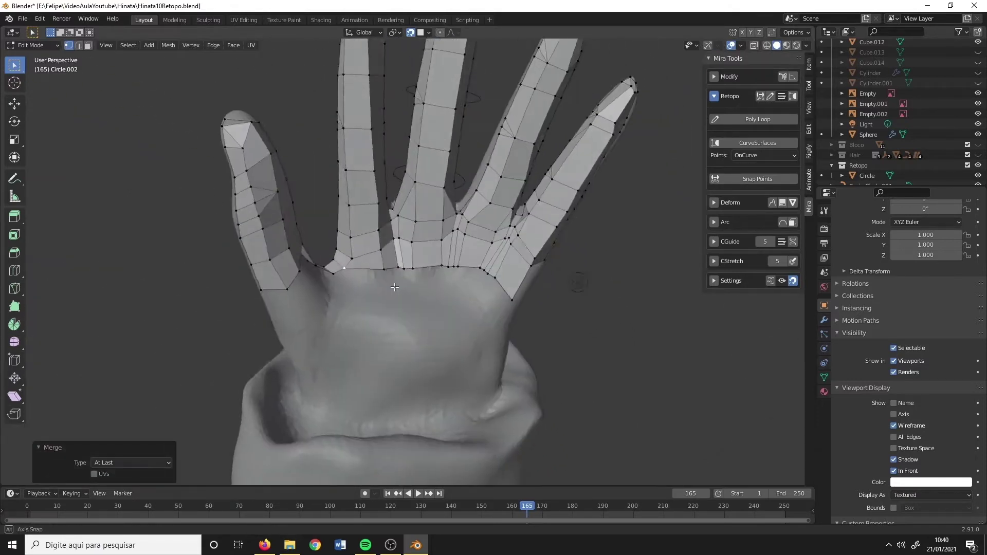
scroll(402, 286, "up", 2)
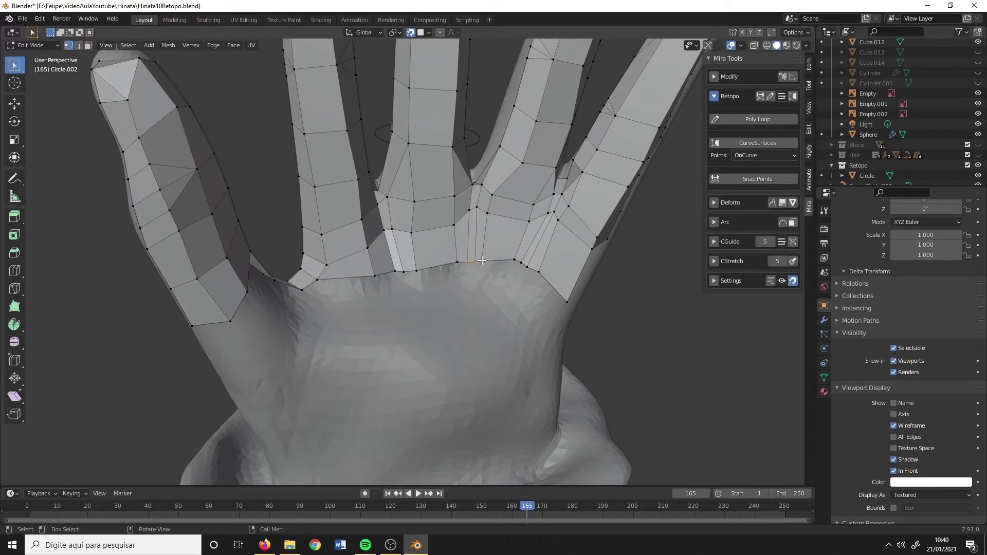
key("m")
left_click(483, 271)
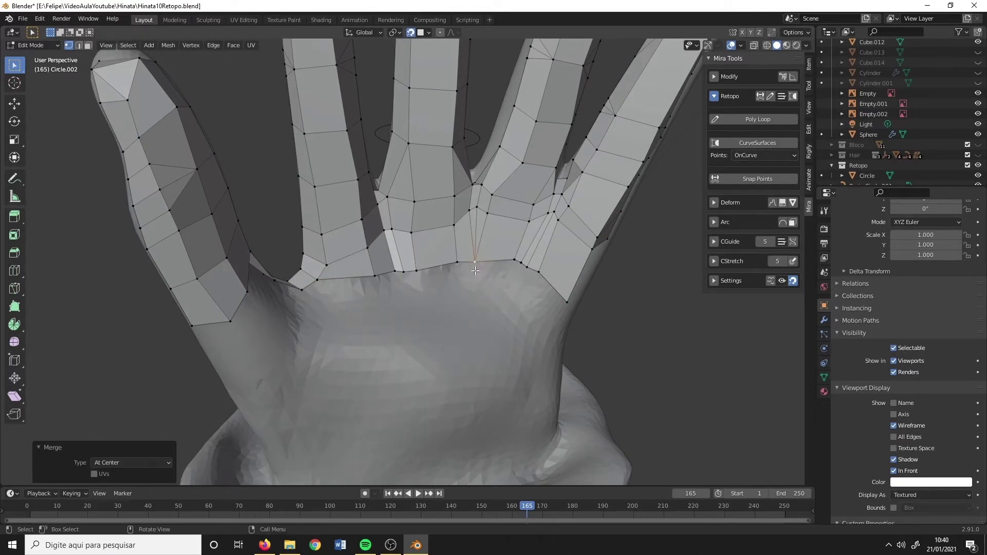
left_click(527, 270)
key("m")
left_click(410, 279)
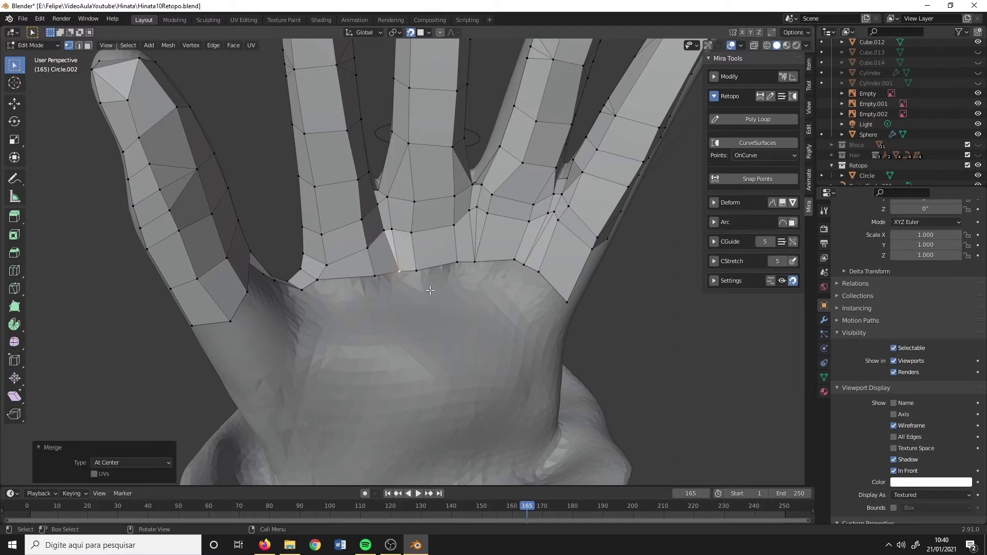
- Nudge the remaining finger-base vertices into place and inspect the hand
left_click_drag(399, 271, 391, 269)
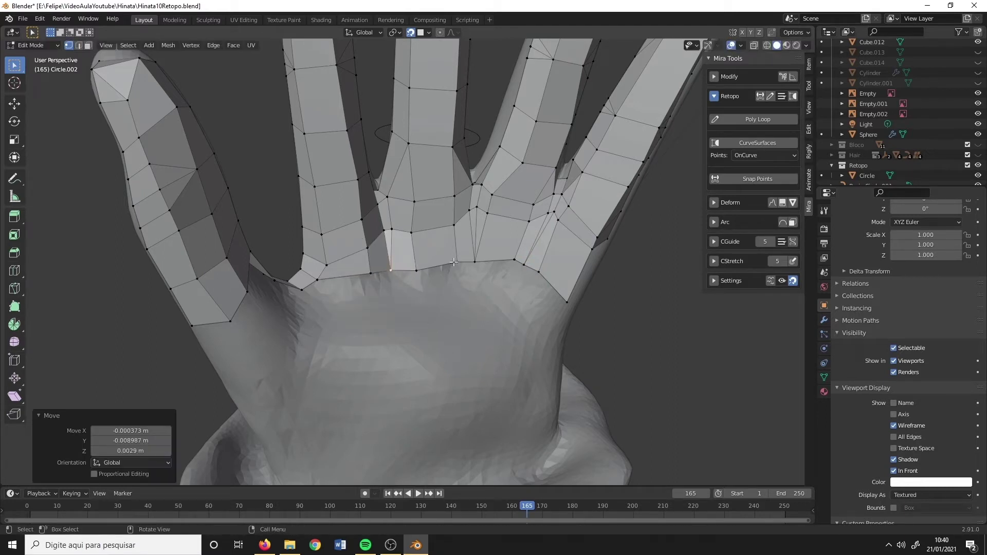
left_click_drag(415, 230, 414, 230)
left_click_drag(457, 263, 453, 265)
mouse_move(517, 262)
middle_mouse_down()
mouse_move(370, 288)
mouse_move(505, 311)
mouse_move(245, 218)
mouse_move(223, 303)
mouse_move(319, 269)
mouse_move(330, 247)
mouse_move(445, 251)
mouse_move(359, 306)
mouse_move(267, 321)
middle_mouse_up()
- Extrude the finger-base edges up the back of the hand toward the sleeve
key("2")
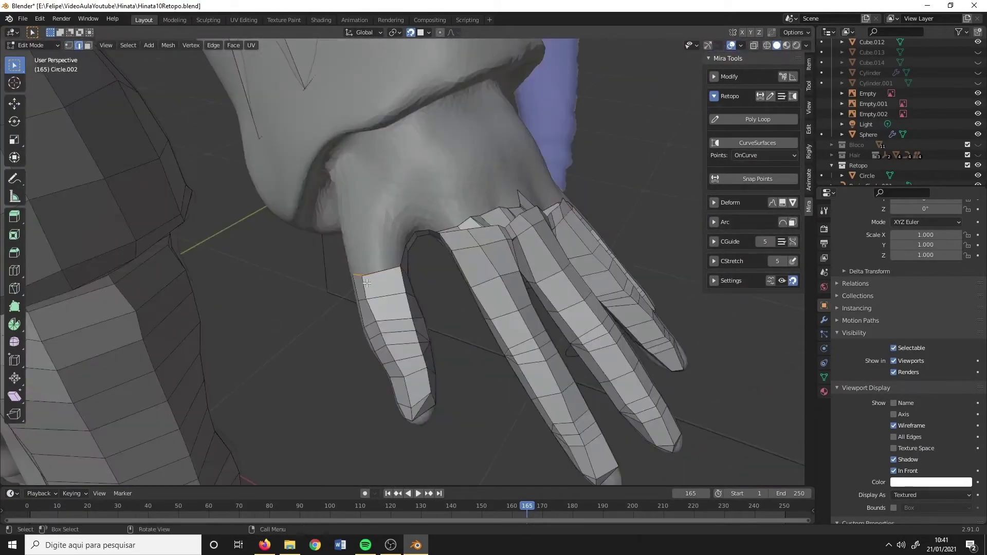
middle_click_drag(367, 282, 374, 255)
left_click(372, 243)
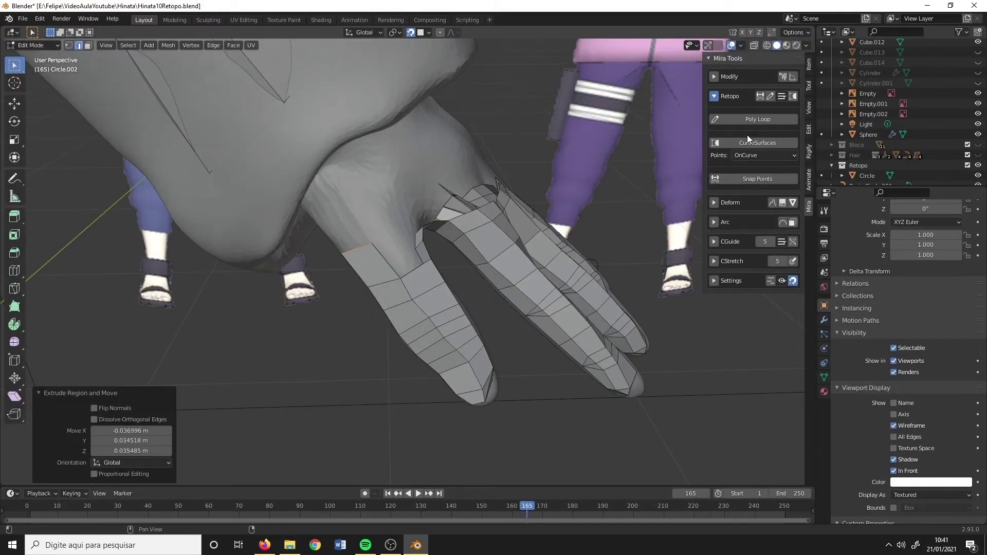
mouse_move(637, 197)
middle_mouse_down()
mouse_move(449, 136)
mouse_move(557, 141)
mouse_move(346, 207)
mouse_move(330, 178)
middle_mouse_up()
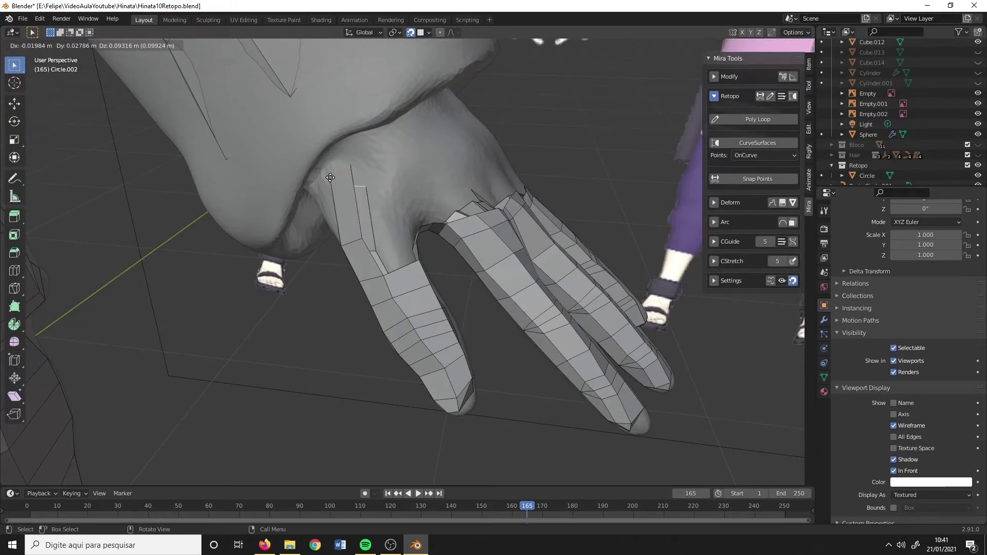
left_click(330, 178)
mouse_move(606, 185)
middle_mouse_down()
mouse_move(459, 147)
mouse_move(544, 117)
mouse_move(622, 148)
middle_mouse_up()
mouse_move(386, 263)
middle_mouse_down()
mouse_move(383, 227)
mouse_move(434, 261)
mouse_move(399, 227)
mouse_move(420, 224)
middle_mouse_up()
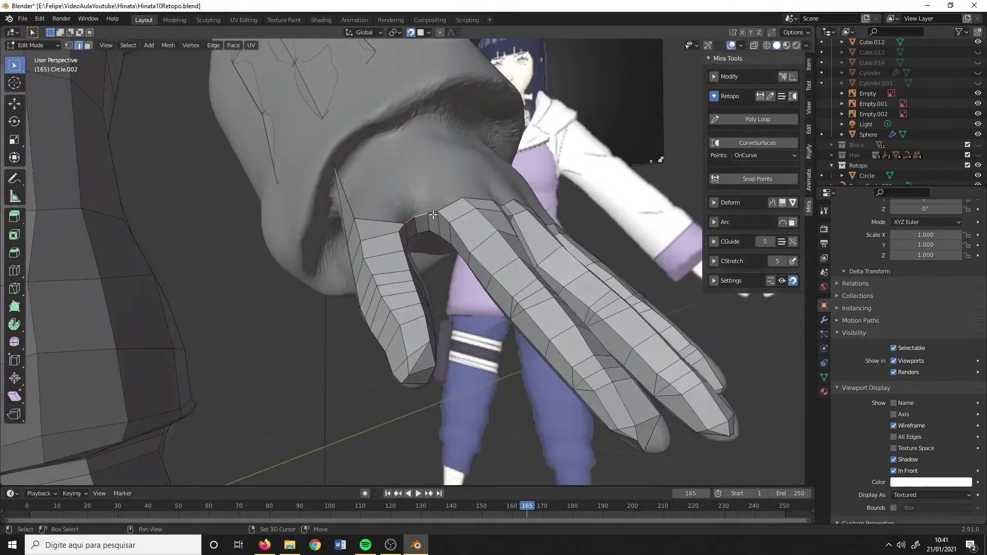
left_click(409, 193)
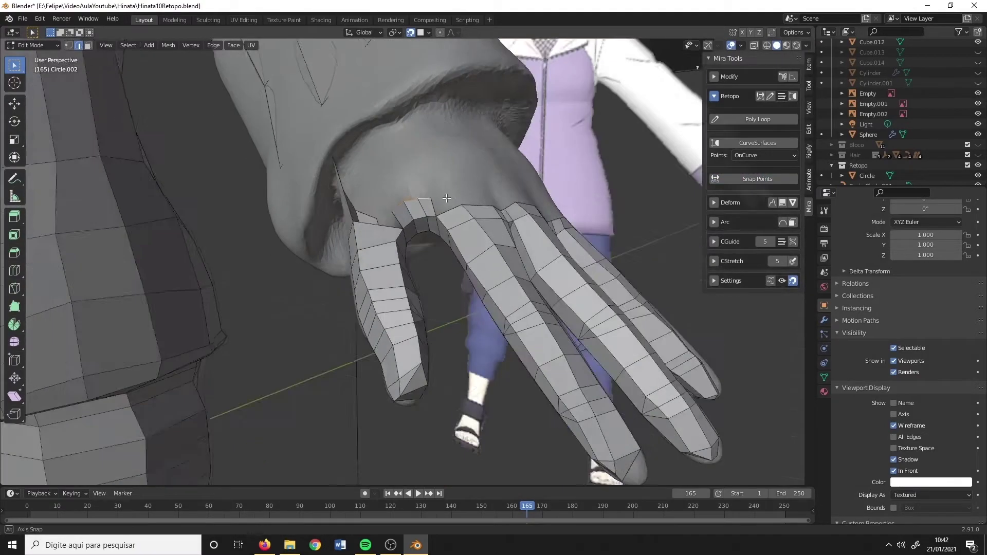
mouse_move(409, 192)
middle_mouse_down()
mouse_move(423, 221)
mouse_move(437, 211)
middle_mouse_up()
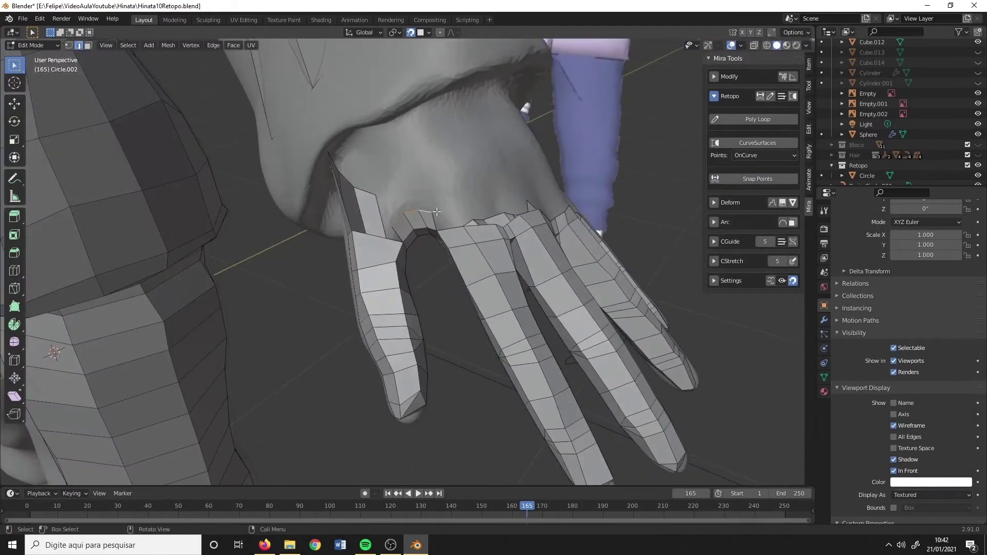
- Reposition vertices on the new strip to fit the sculpt
key("2")
mouse_move(449, 210)
middle_mouse_down()
mouse_move(447, 143)
mouse_move(403, 233)
mouse_move(371, 215)
mouse_move(342, 158)
mouse_move(409, 232)
mouse_move(400, 243)
mouse_move(423, 261)
mouse_move(445, 263)
mouse_move(410, 236)
mouse_move(410, 153)
middle_mouse_up()
key("1")
left_click(391, 227)
left_click(384, 216)
key("g")
left_click(341, 159)
key("g")
left_click(345, 162)
- Undo an unwanted move of the thumb-tip vertices
key("2")
left_click(408, 145)
key("ctrl+z")
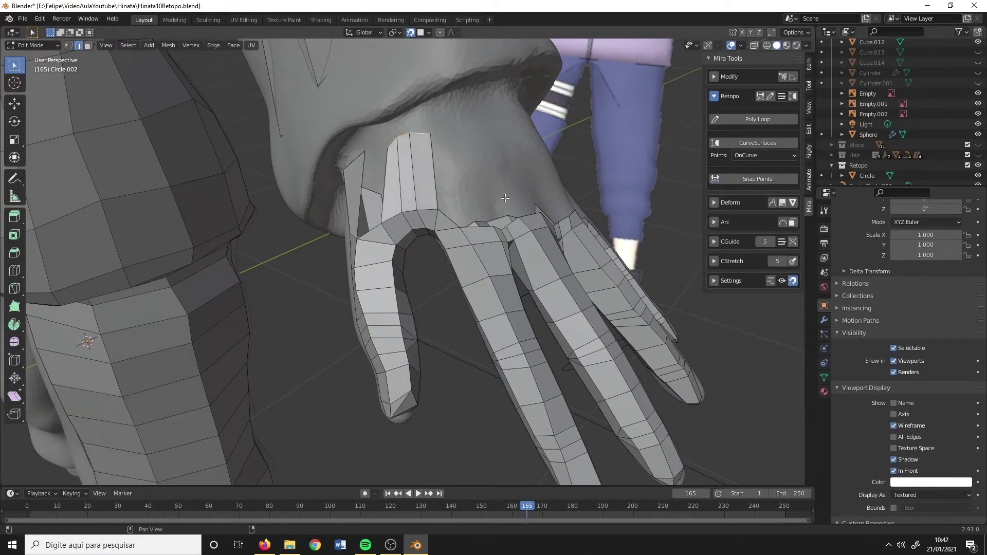
middle_click_drag(364, 191, 479, 198)
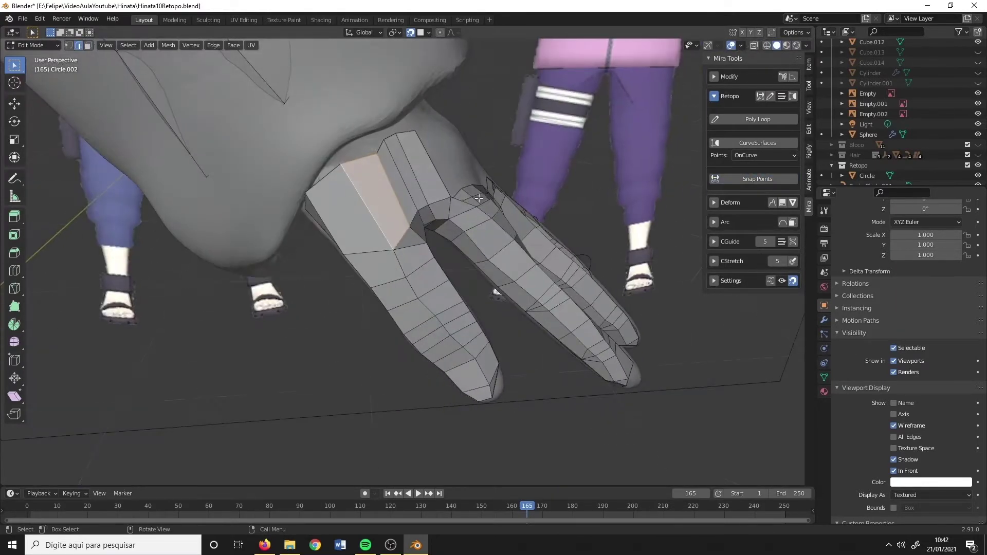
- Move and extrude the strip edge across the back of the hand
left_click(365, 151)
mouse_move(365, 151)
middle_mouse_down()
mouse_move(420, 134)
mouse_move(432, 187)
mouse_move(474, 207)
middle_mouse_up()
key("g")
left_click(420, 133)
key("2")
left_click(446, 184)
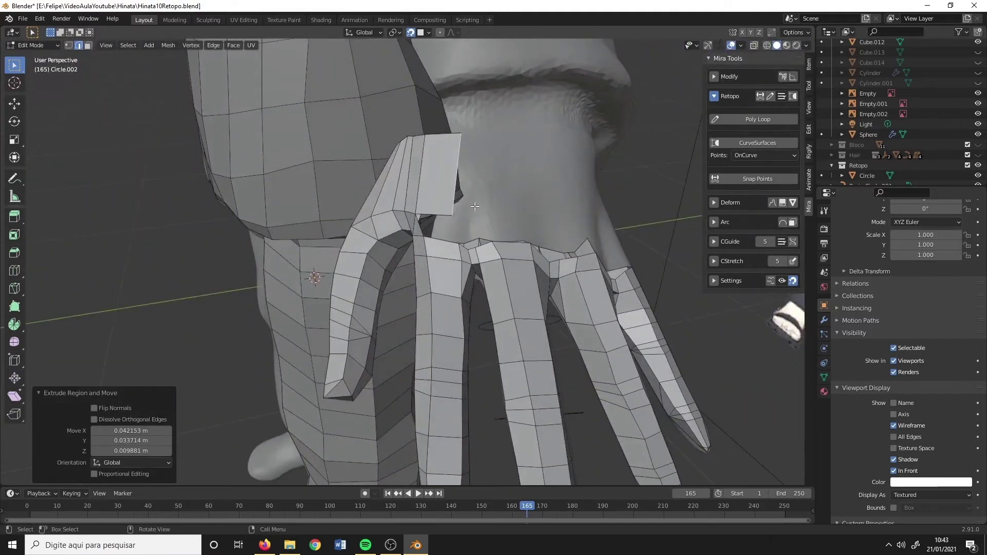
left_click(496, 196)
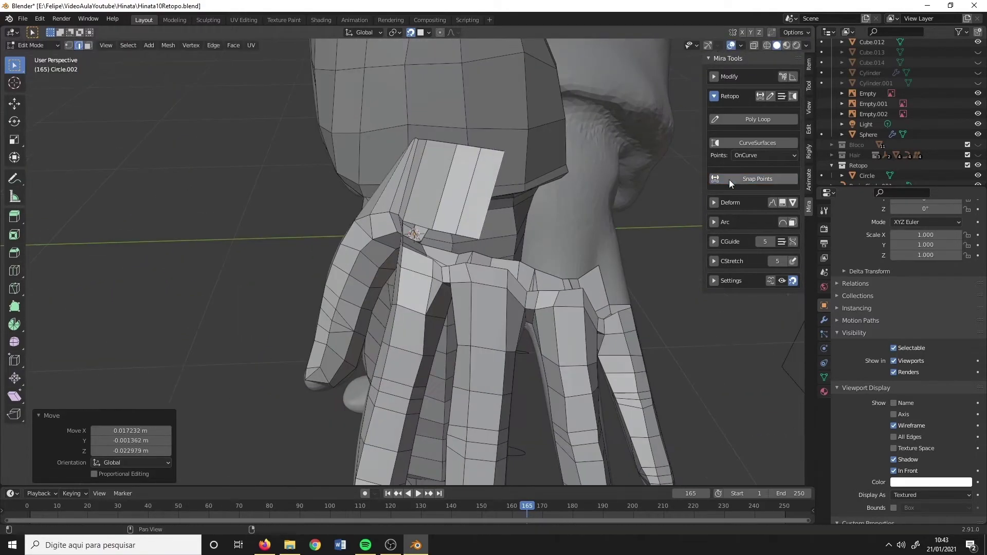
middle_click_drag(497, 195, 517, 199)
key("g")
left_click(517, 199)
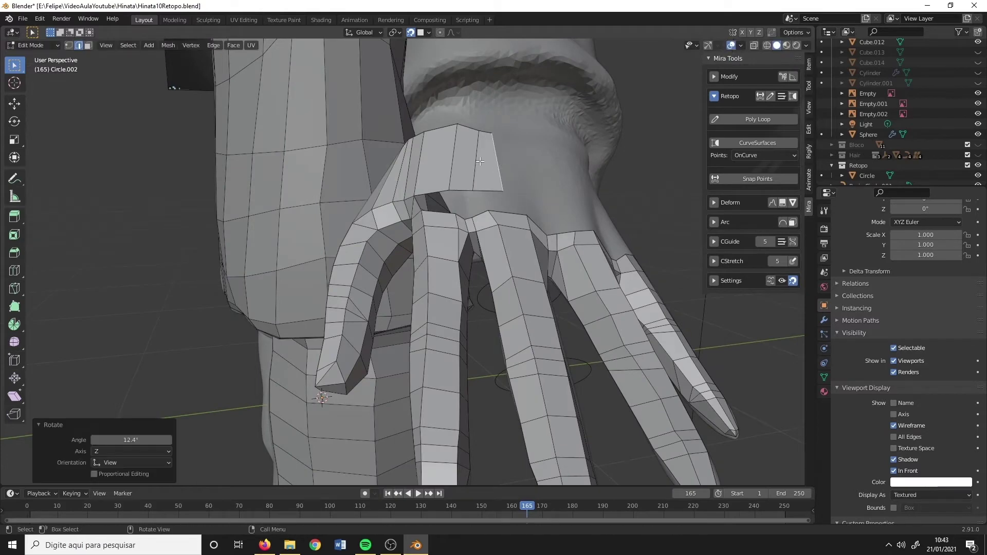
- Extrude the face strip three more times toward the wrist
key("r")
right_click(522, 195)
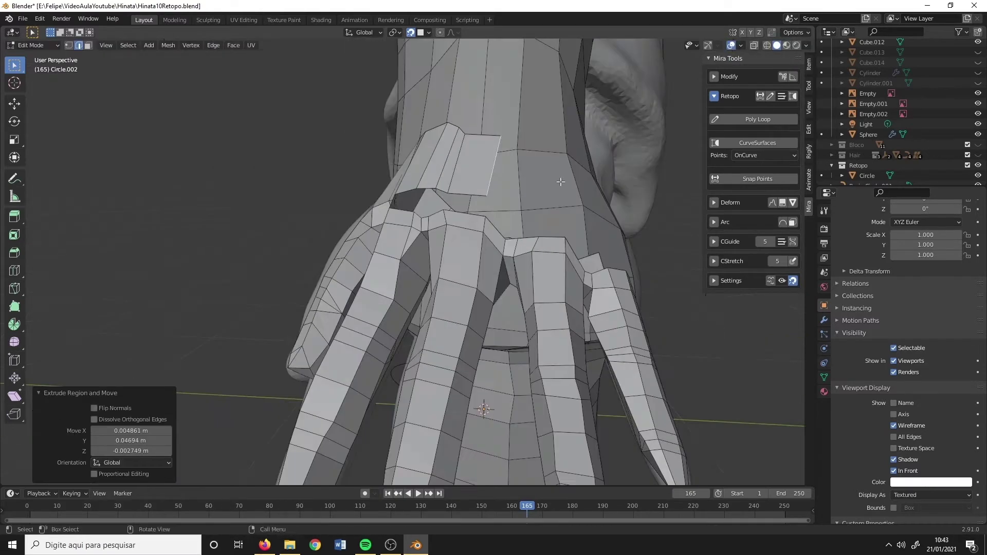
mouse_move(522, 195)
middle_mouse_down()
mouse_move(514, 193)
mouse_move(545, 216)
mouse_move(595, 213)
mouse_move(420, 225)
middle_mouse_up()
key("e")
left_click(520, 180)
key("e")
left_click(566, 219)
key("e")
left_click(580, 216)
- Bridge the two edge loops to fill the back of the hand with faces
left_click(487, 228, "ctrl")
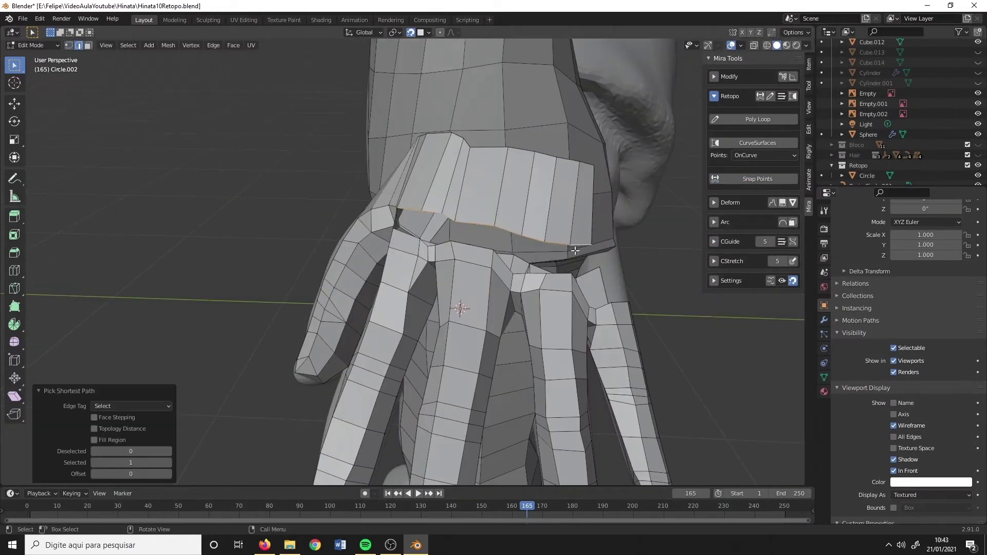
mouse_move(487, 228)
middle_mouse_down()
mouse_move(544, 263)
mouse_move(514, 257)
mouse_move(547, 237)
mouse_move(566, 271)
middle_mouse_up()
left_click(489, 262, "ctrl")
right_click(400, 217)
left_click(399, 217)
- Adjust vertices on the new bridged faces to fit the hand
key("1")
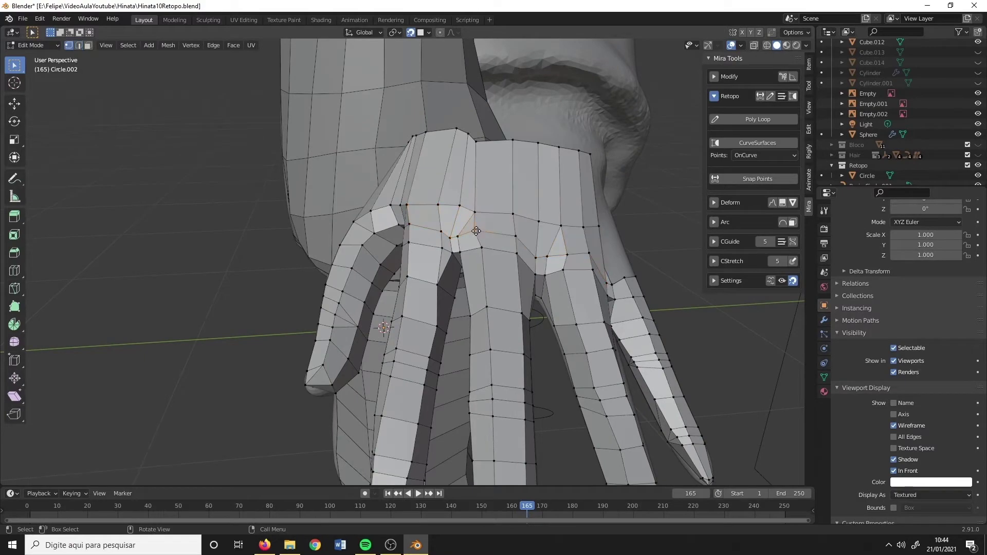
left_click(466, 245)
left_click_drag(465, 246, 470, 238)
middle_click_drag(503, 260, 457, 242)
left_click_drag(460, 246, 448, 230)
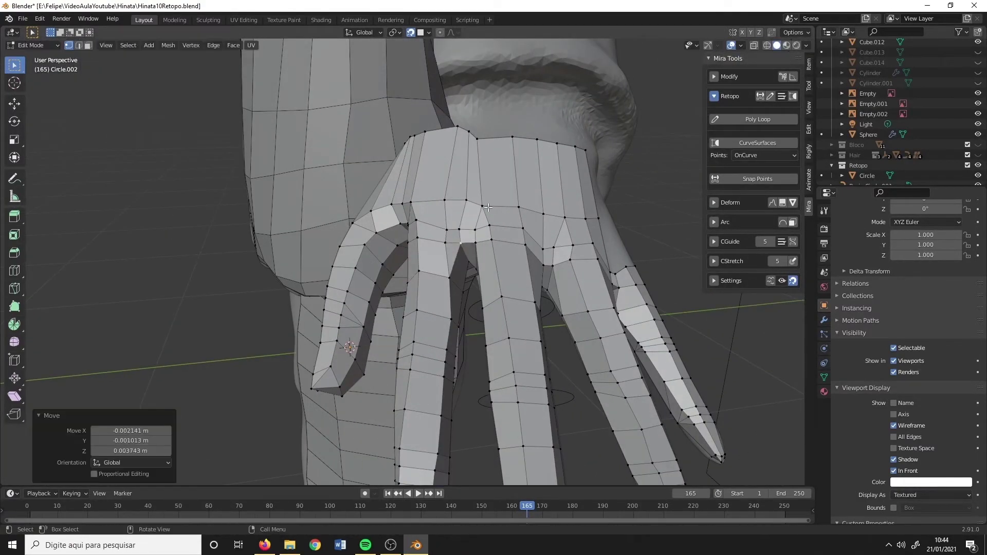
middle_click_drag(488, 207, 514, 222)
- Snap the new points onto the sculpt surface with Mira Snap Points
key("2")
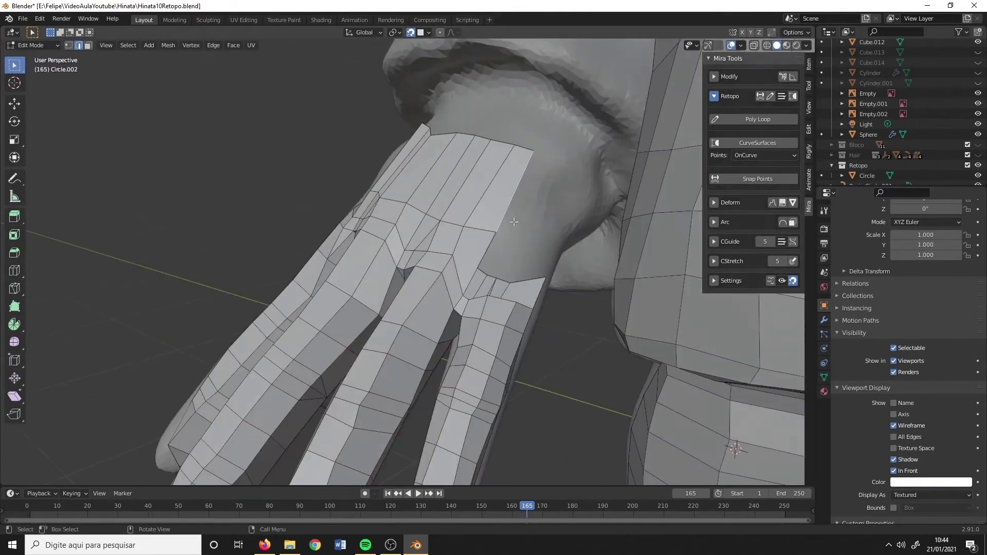
left_click(515, 241)
left_click(746, 177)
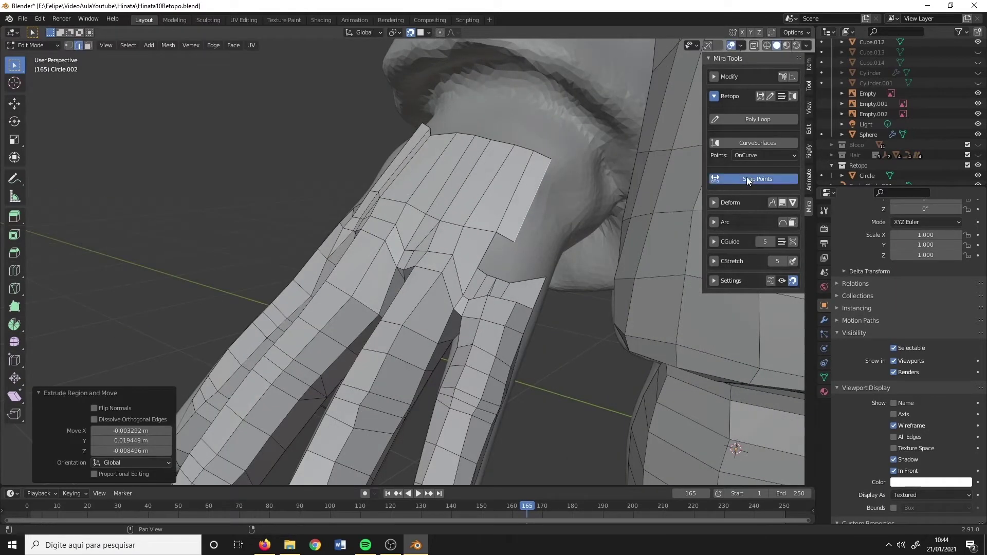
mouse_move(463, 231)
middle_mouse_down()
mouse_move(375, 208)
mouse_move(274, 154)
middle_mouse_up()
left_click(767, 179)
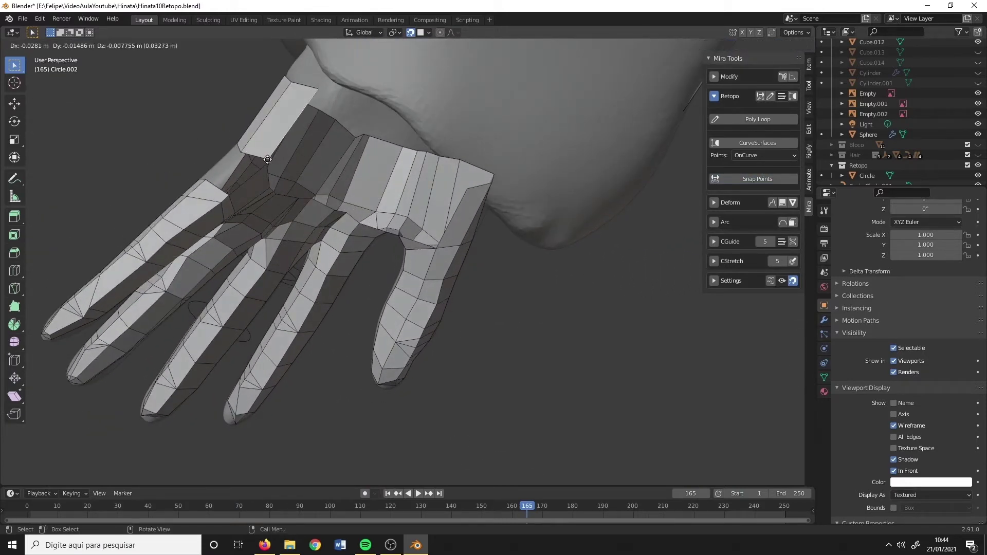
left_click(268, 160)
left_click(758, 179)
mouse_move(463, 231)
middle_mouse_down()
mouse_move(345, 222)
mouse_move(545, 240)
middle_mouse_up()
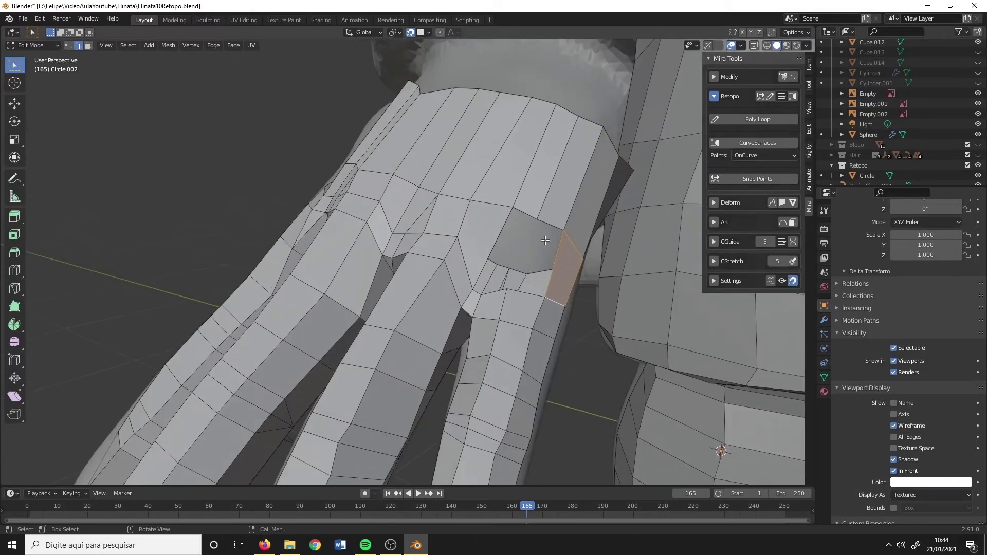
middle_click_drag(484, 268, 516, 260)
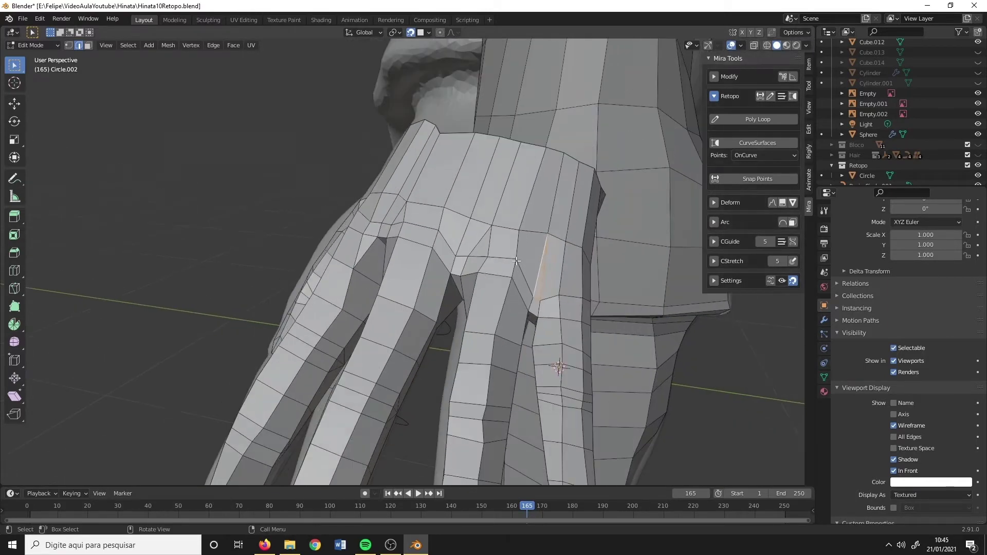
- Move palm-side vertices and preview, then cancel, a loop cut at the wrist
left_click(565, 247)
middle_click_drag(535, 307, 540, 149)
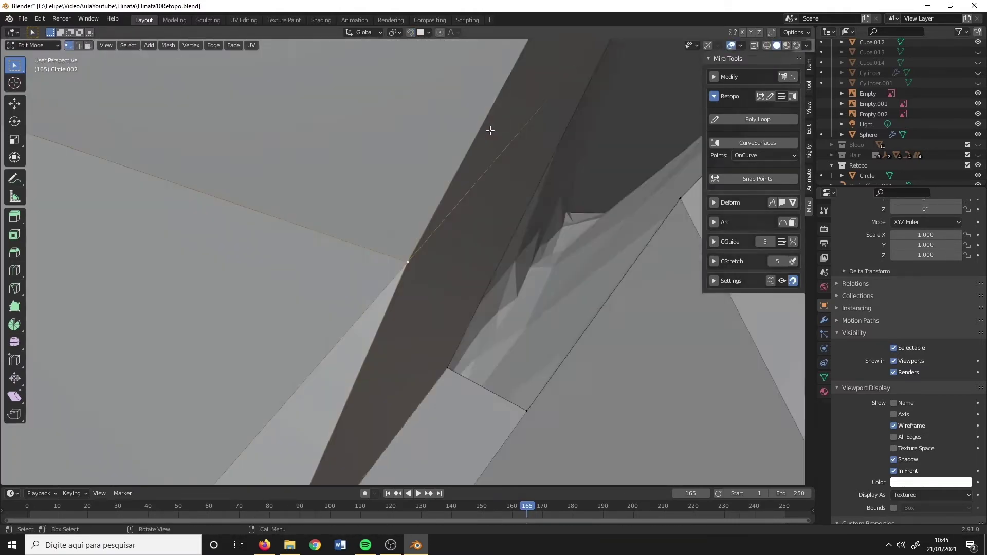
key("g")
left_click(403, 267)
mouse_move(403, 267)
middle_mouse_down()
mouse_move(415, 269)
mouse_move(381, 278)
mouse_move(558, 222)
mouse_move(520, 160)
middle_mouse_up()
key("g")
left_click(415, 269)
scroll(360, 277, "down", 5)
scroll(346, 285, "up", 5)
key("ctrl+r")
key("Escape")
key("2")
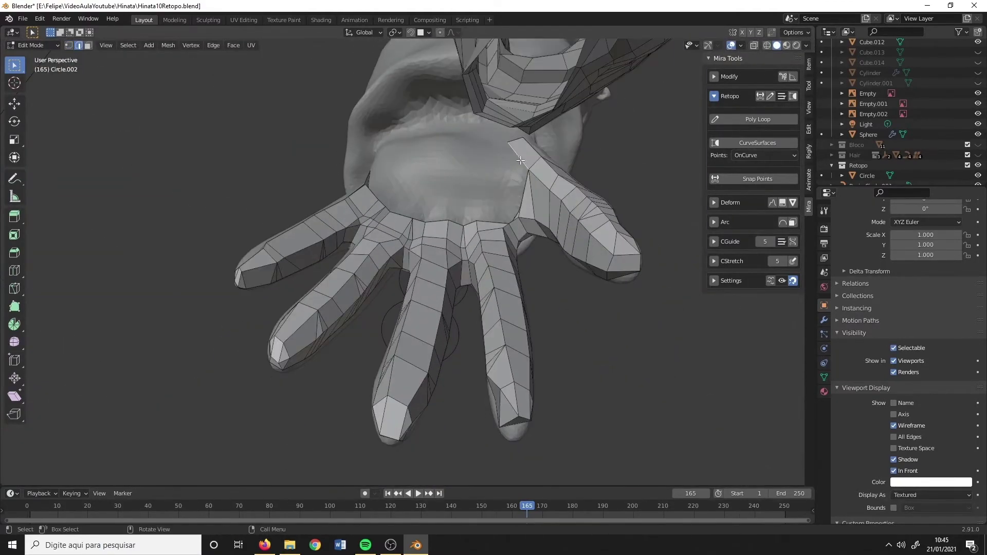
- Extrude new strips of faces across the back of the hand, snapped onto the sculpted surface
left_click(506, 188)
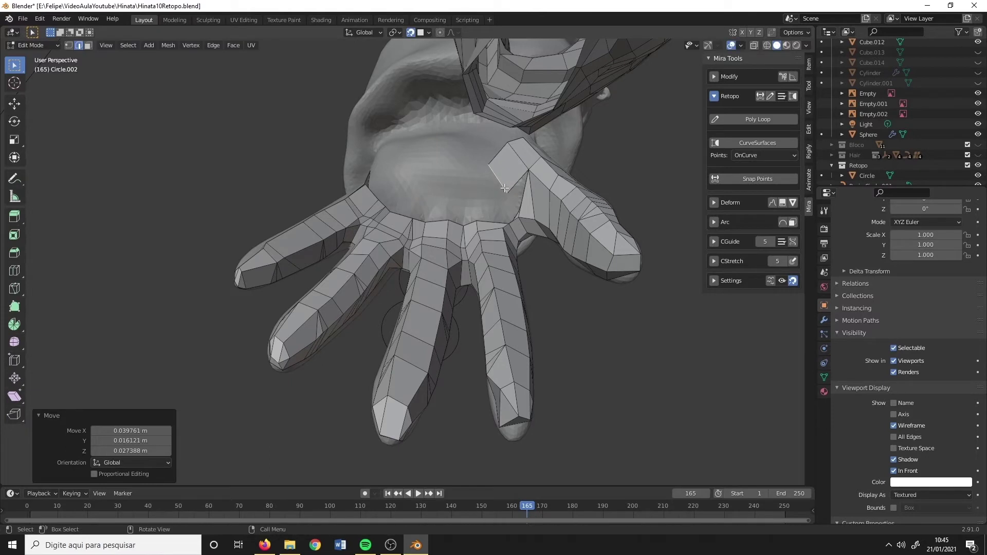
left_click(496, 185)
left_click(741, 179)
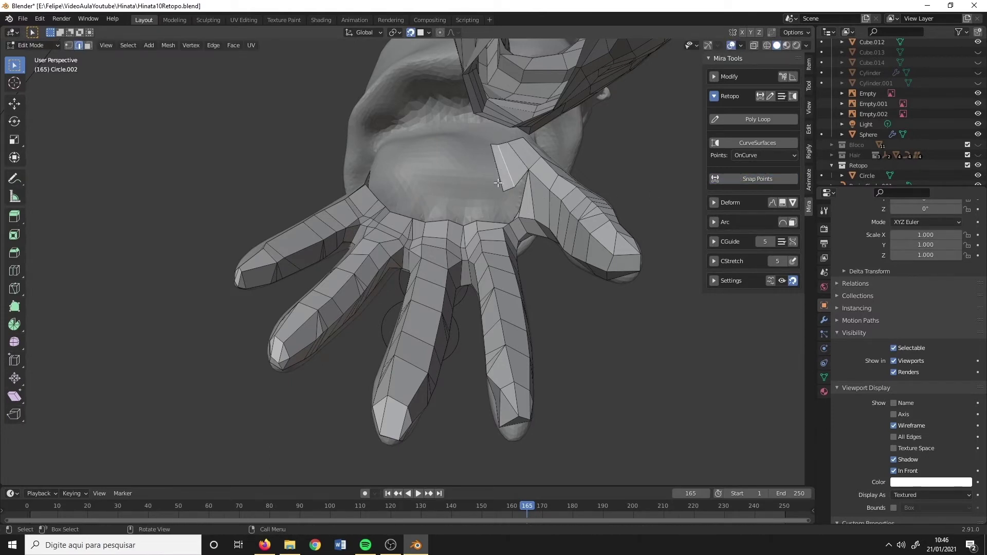
middle_click_drag(498, 183, 487, 192)
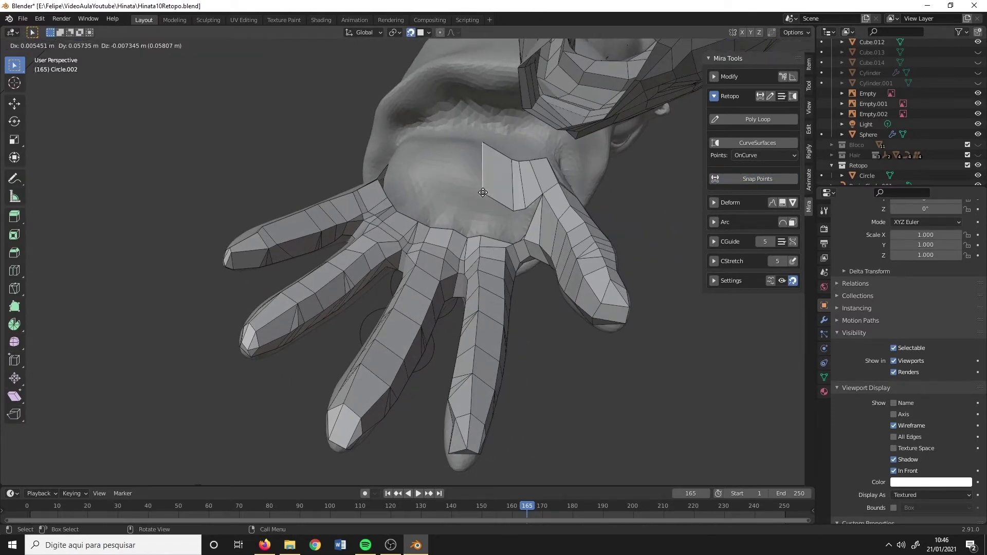
left_click(485, 209)
left_click(742, 179)
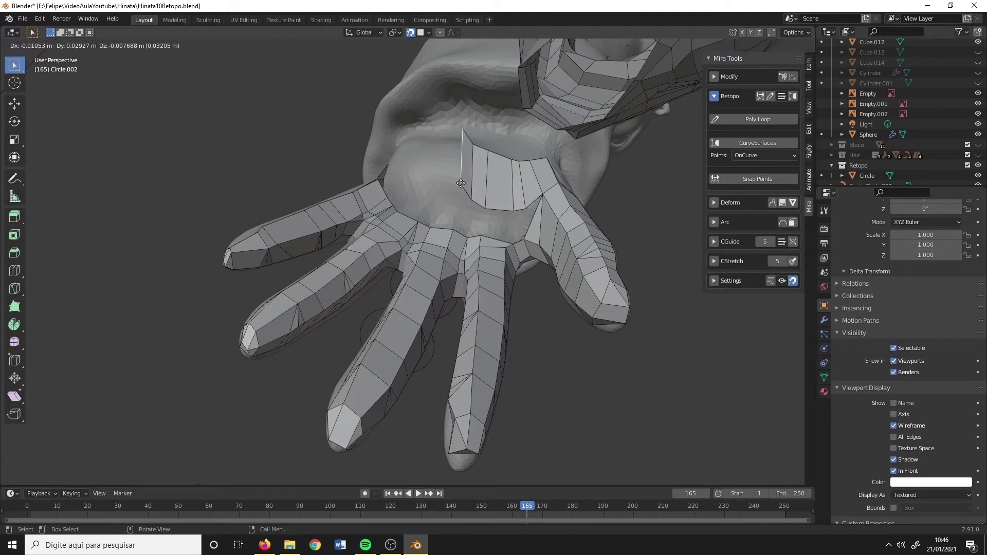
left_click(458, 201)
- Slide the strip's left vertices along their edges to fit the hand
scroll(590, 187, "up", 2)
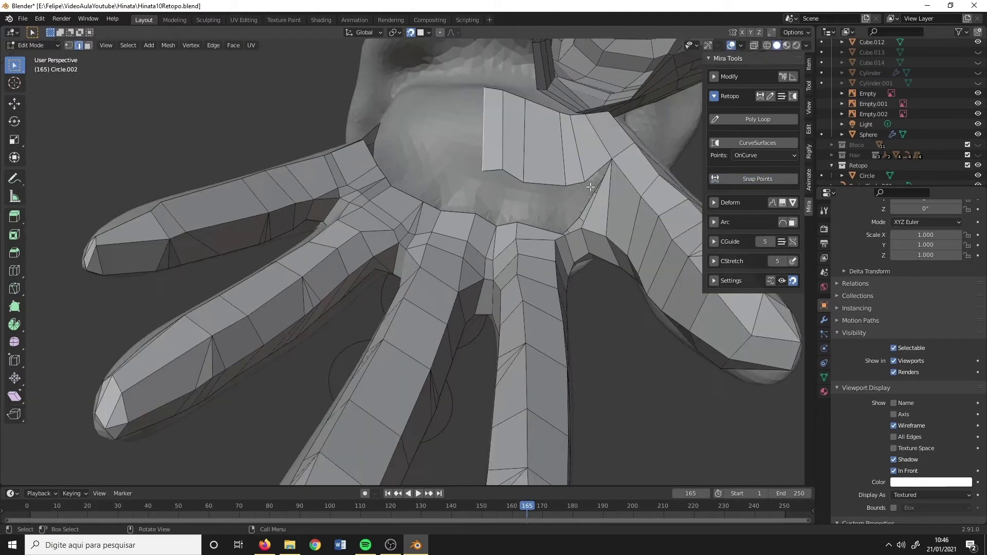
middle_click_drag(486, 220, 608, 159)
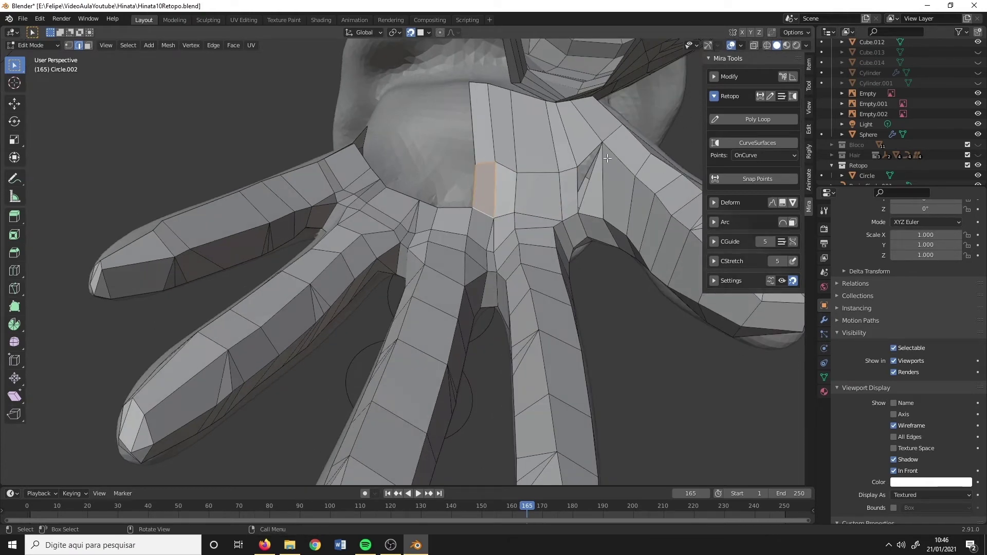
middle_click_drag(440, 152, 401, 88)
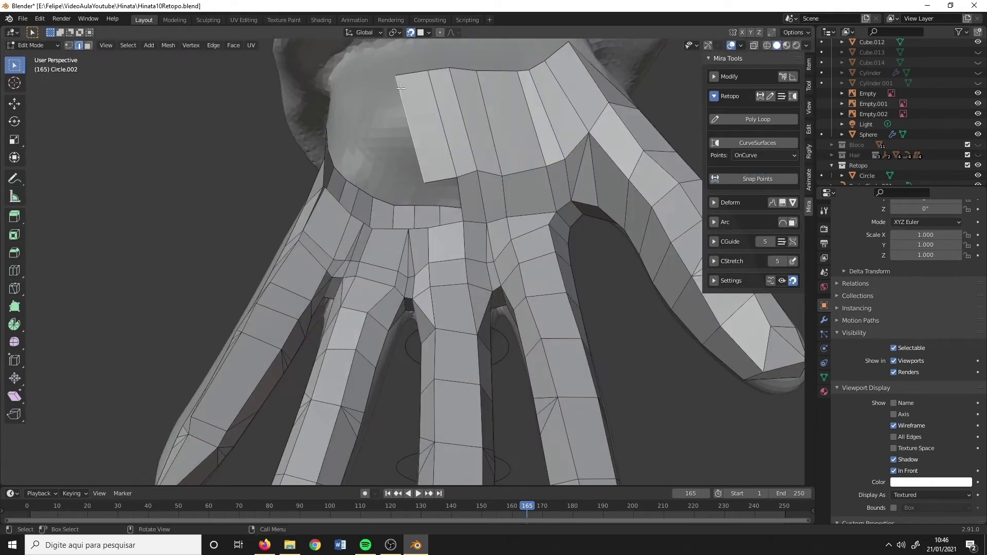
key("g")
key("g")
left_click(456, 150)
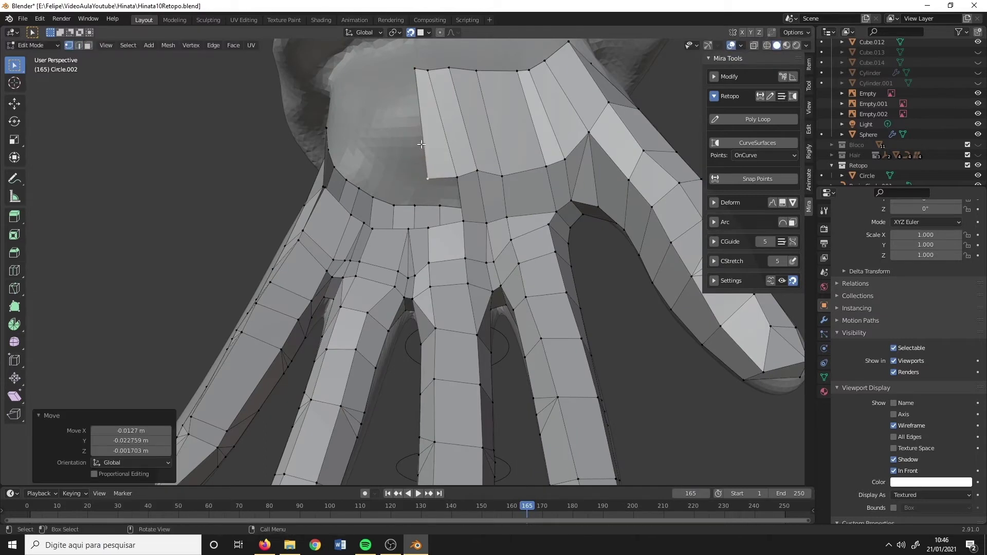
- Extrude another column of faces leftward and merge the selected vertices at centre
key("e")
left_click(372, 174)
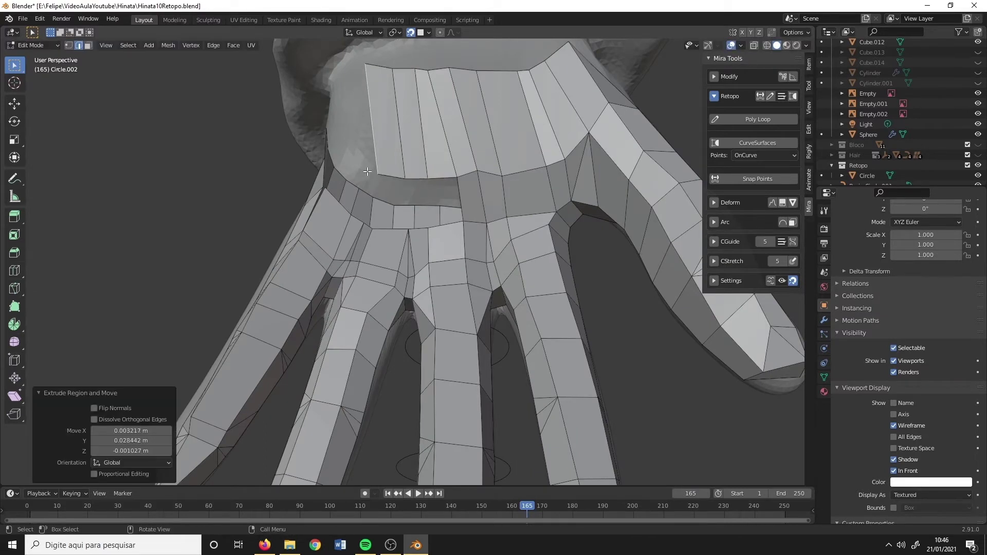
left_click(445, 178)
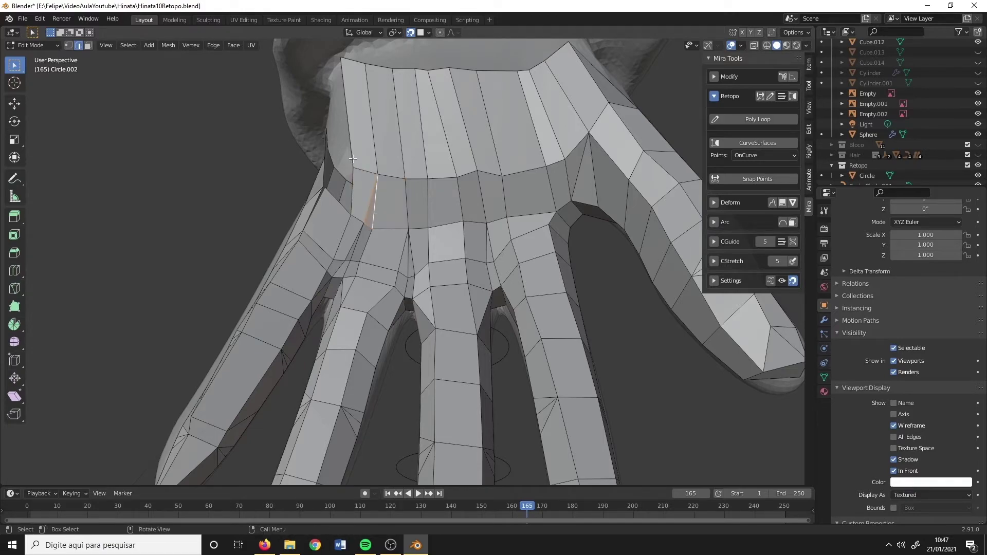
mouse_move(352, 158)
middle_mouse_down()
mouse_move(461, 230)
mouse_move(357, 210)
middle_mouse_up()
key("ctrl+r")
key("Escape")
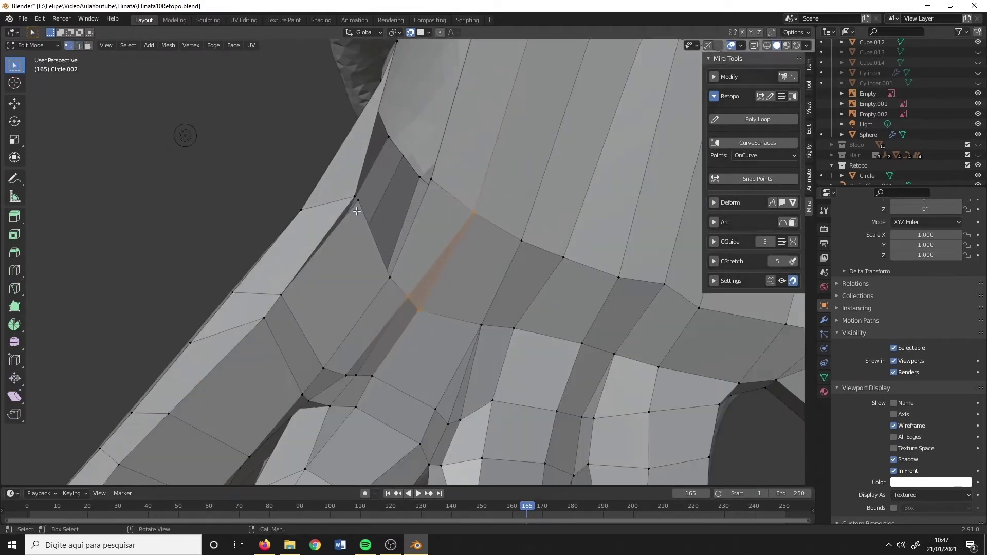
left_click(353, 195)
key("2")
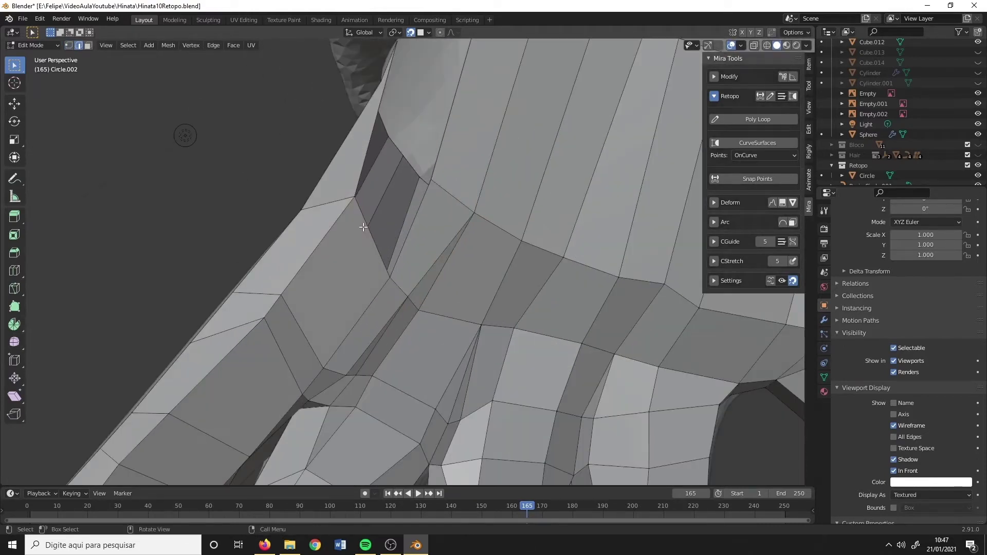
scroll(414, 226, "down", 5)
- Nudge two vertices and keep the new wrist-band edge loop centred
scroll(467, 239, "down", 4)
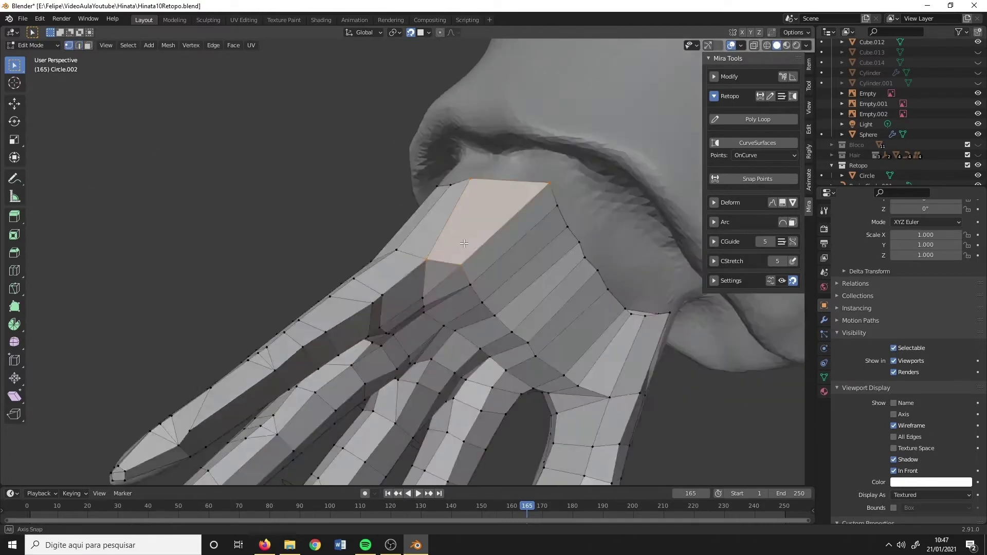
key("g")
left_click(508, 260)
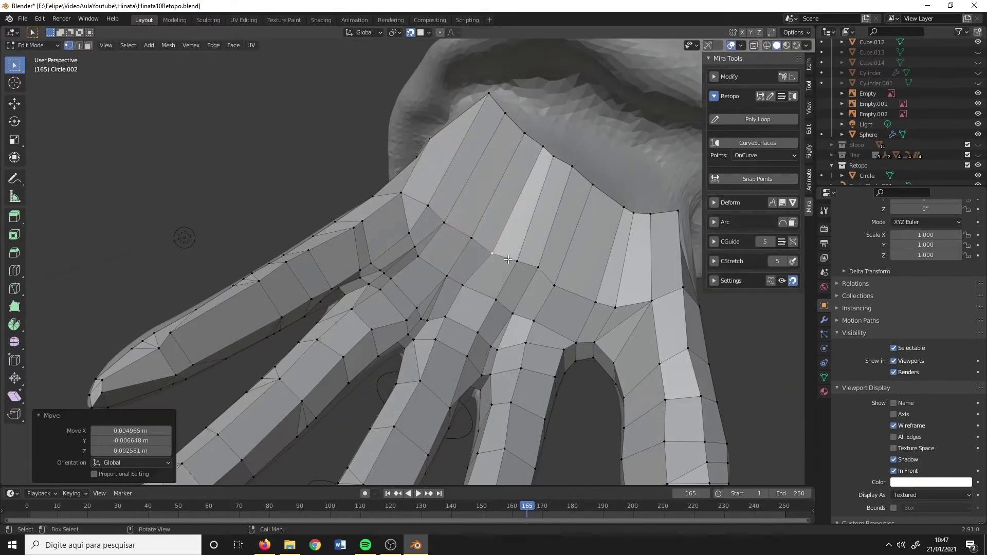
key("g")
left_click(540, 272)
middle_click_drag(540, 272, 494, 172)
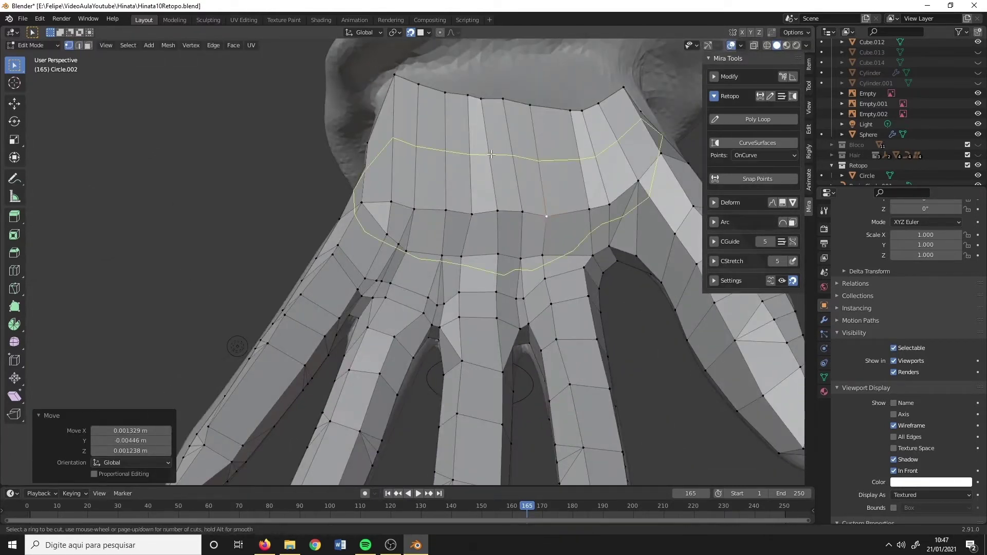
right_click(491, 154)
- Move the first top-edge vertices of the wrist band into line
middle_click_drag(643, 195, 313, 226)
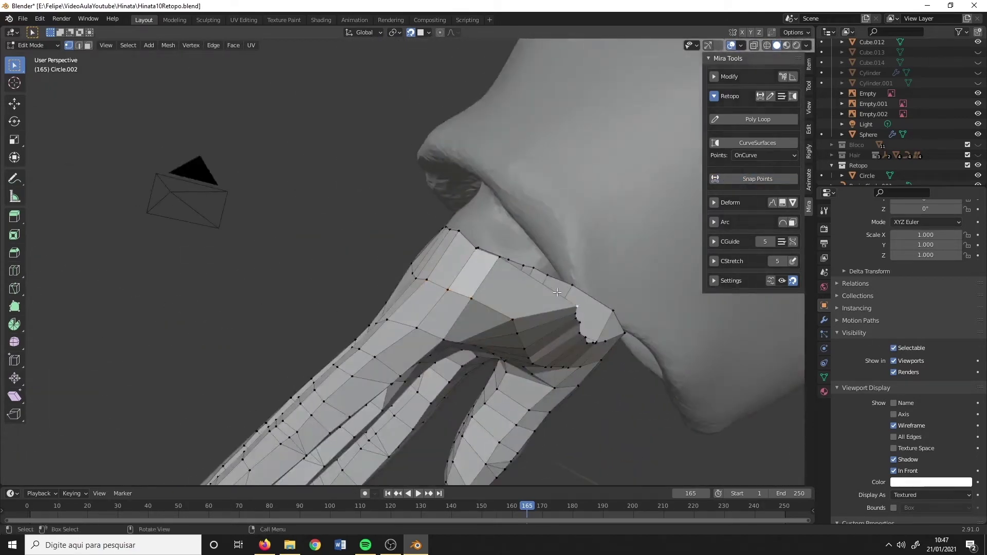
middle_click_drag(557, 292, 437, 154)
key("g")
left_click(437, 149)
key("g")
left_click(437, 144)
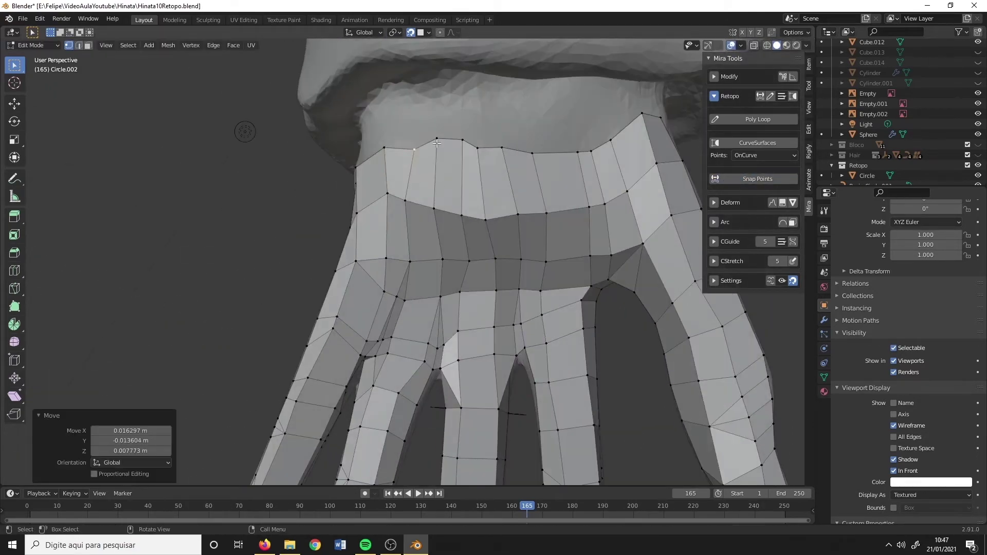
key("g")
left_click(500, 150)
key("g")
left_click(502, 152)
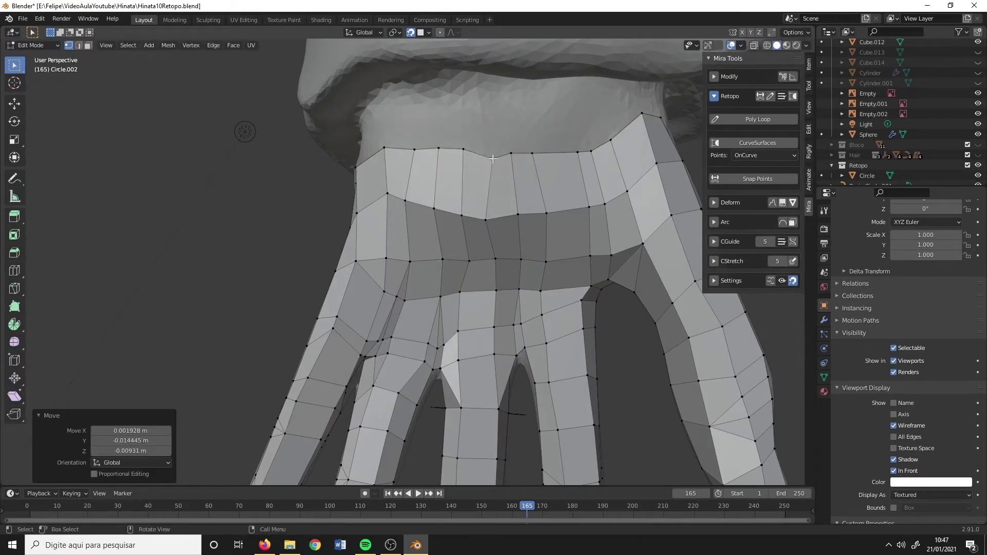
- Move further top-edge vertices to even out the band's top edge
mouse_move(415, 203)
middle_mouse_down()
mouse_move(520, 119)
mouse_move(423, 254)
mouse_move(441, 287)
mouse_move(492, 229)
mouse_move(480, 162)
middle_mouse_up()
key("g")
left_click(531, 112)
key("g")
left_click(530, 146)
key("g")
left_click(532, 148)
scroll(423, 254, "up", 3)
scroll(423, 254, "down", 3)
- Adjust the vertices near the thumb base and snap them onto the sculpted surface
key("g")
left_click(377, 259)
key("g")
left_click(407, 258)
left_click(423, 294)
mouse_move(447, 273)
middle_mouse_down()
mouse_move(460, 259)
mouse_move(463, 226)
mouse_move(535, 189)
mouse_move(428, 247)
middle_mouse_up()
left_click(752, 178)
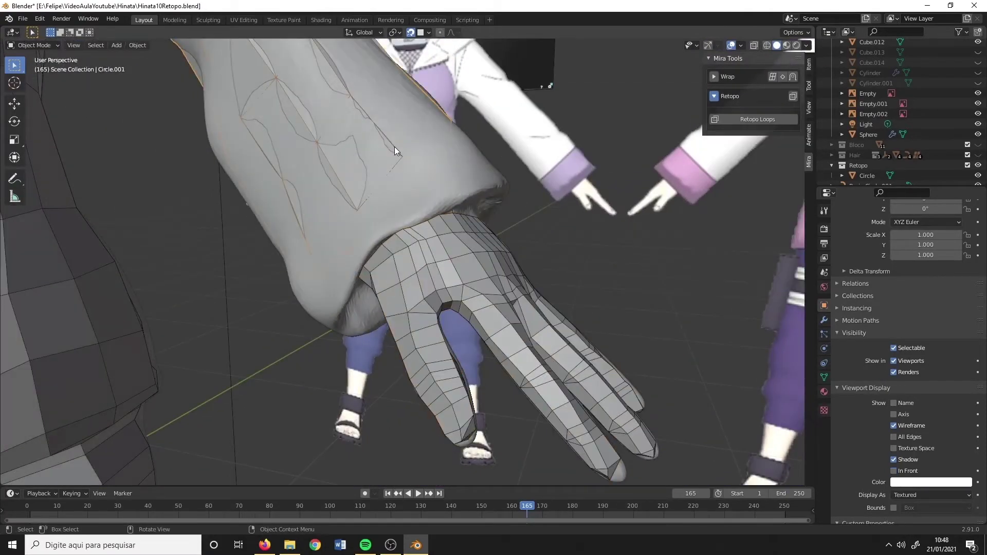
- Make Circle.001 active, draw it In Front, and extrude its cuff edge loop
left_click(419, 176)
left_click(906, 471)
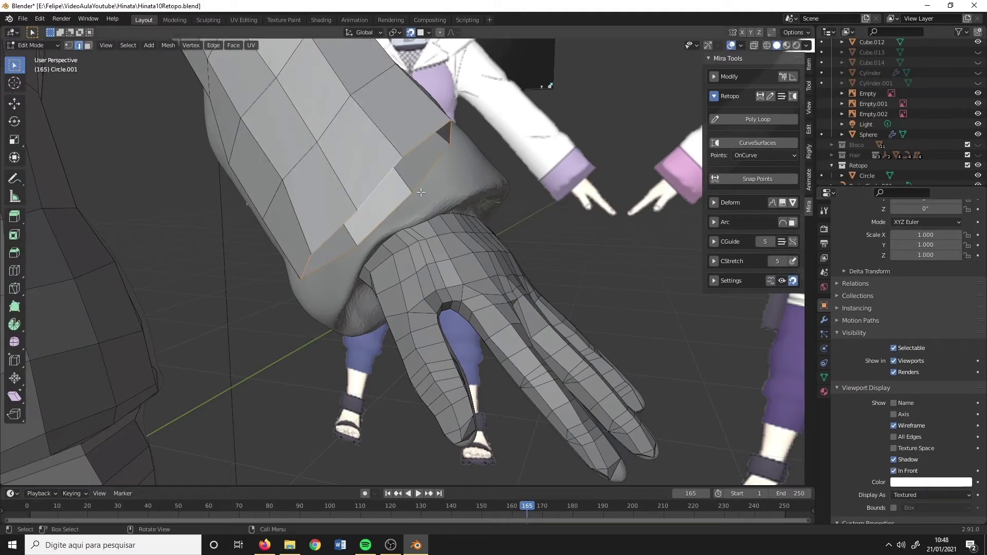
left_click(423, 201)
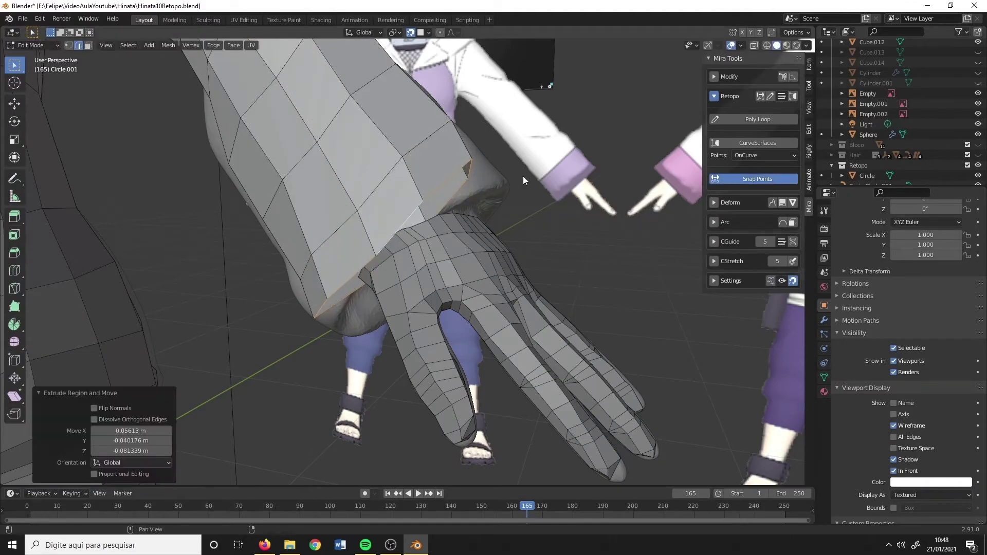
- Move the new sleeve ring's vertices to close snugly around the wrist
middle_click_drag(523, 176, 524, 216)
left_click_drag(524, 208, 524, 215)
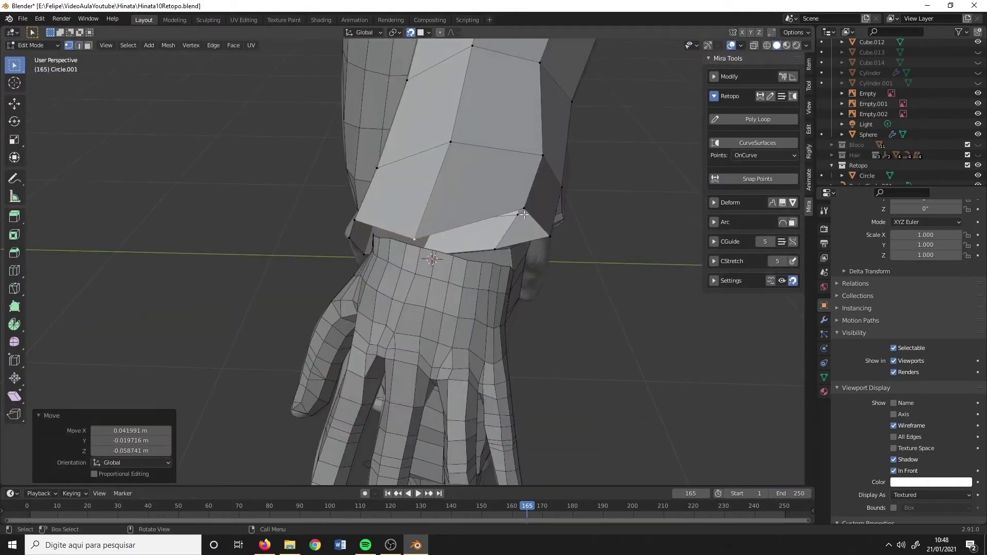
right_click(524, 240)
middle_click_drag(651, 176, 437, 273)
left_click_drag(429, 260, 441, 276)
mouse_move(441, 276)
middle_mouse_down()
mouse_move(445, 167)
mouse_move(345, 235)
mouse_move(472, 292)
mouse_move(257, 247)
middle_mouse_up()
left_click(438, 186)
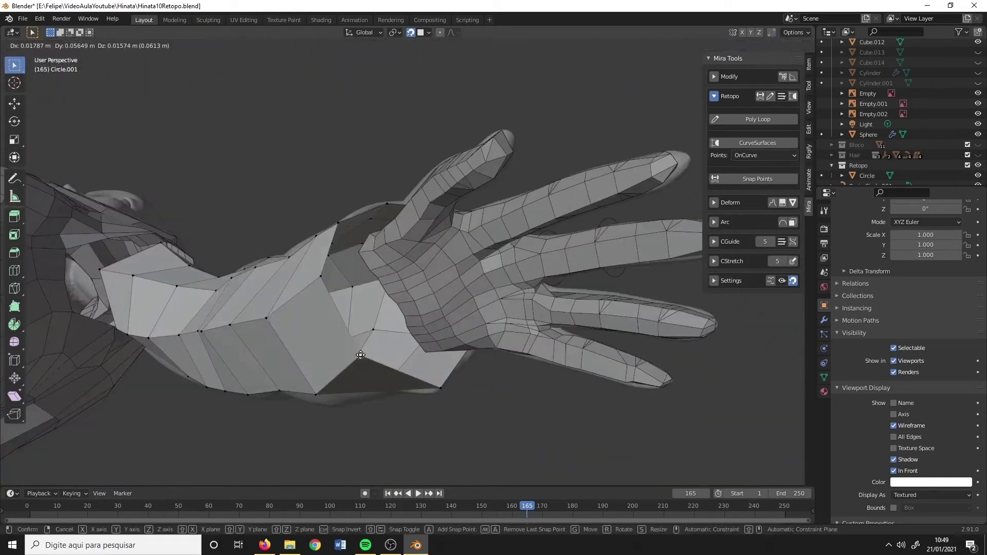
left_click(361, 355)
middle_click_drag(361, 355, 444, 312)
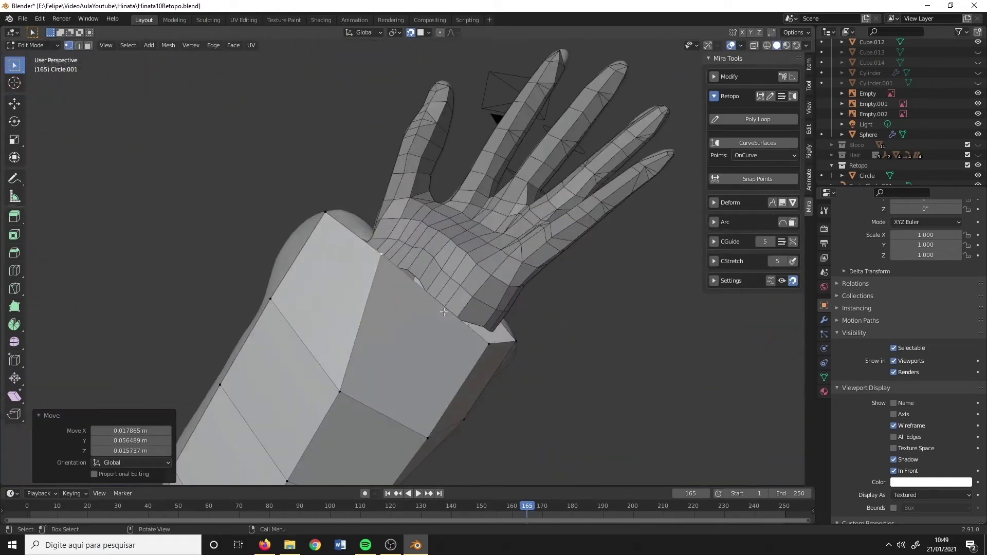
left_click(400, 282)
middle_click_drag(400, 281, 598, 352)
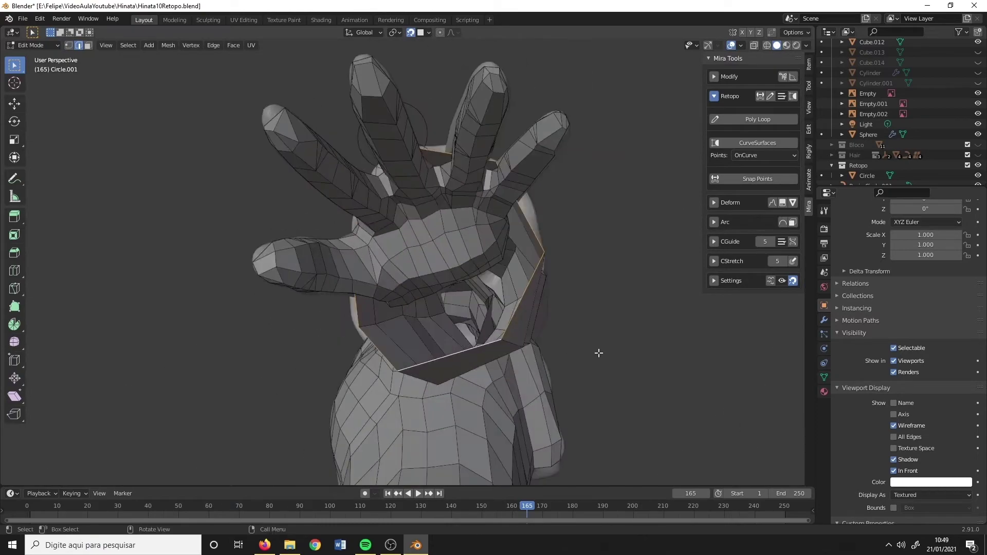
- Extrude the sleeve opening inward, scale it to 0.8, and leave Edit Mode
type(".8")
key("Return")
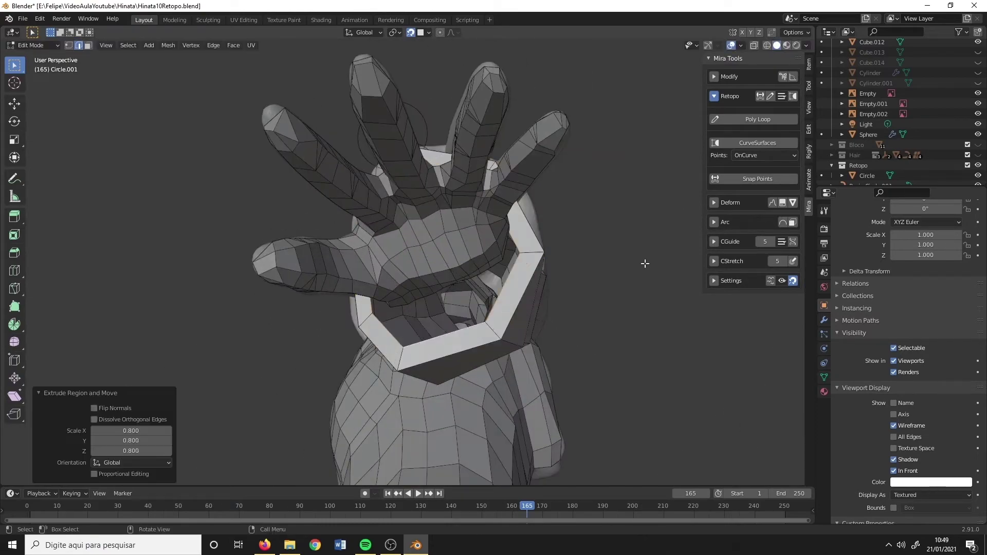
mouse_move(545, 268)
middle_mouse_down()
mouse_move(452, 267)
mouse_move(473, 245)
middle_mouse_up()
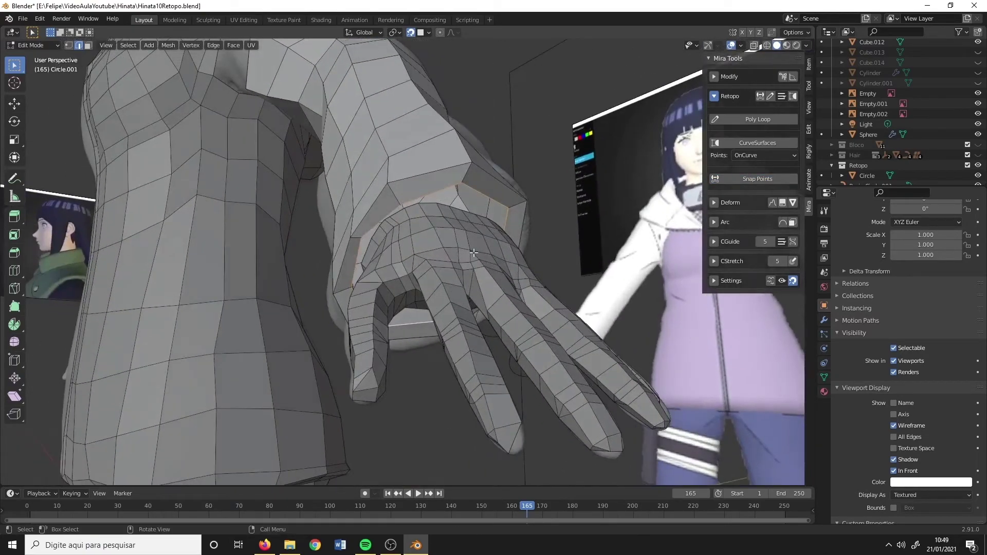
key("Tab")
- Join the hand with the sleeve, bridge the wrist edge loops, and nudge a vertex
left_click(470, 241)
key("Tab")
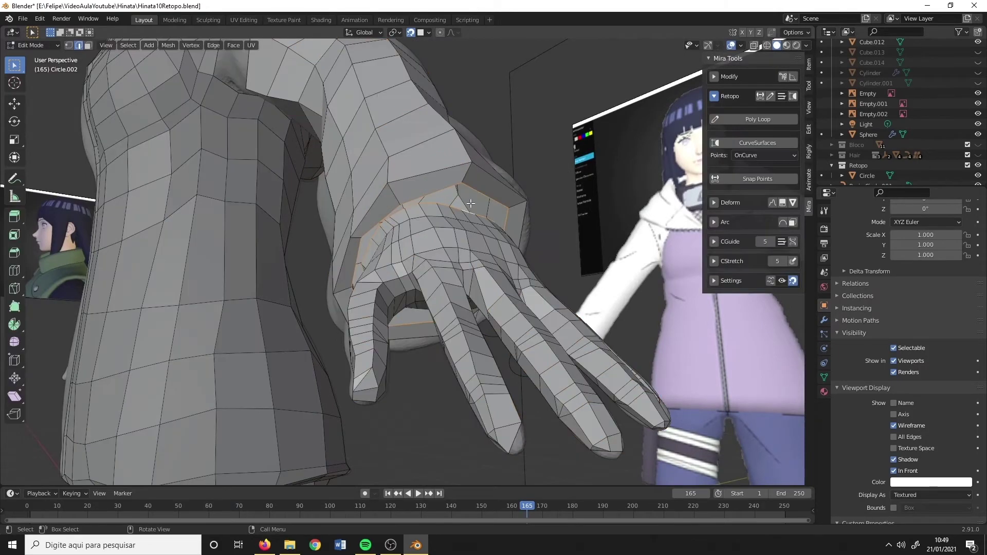
mouse_move(470, 241)
middle_mouse_down()
mouse_move(516, 164)
mouse_move(365, 163)
middle_mouse_up()
right_click(366, 163)
left_click(463, 162)
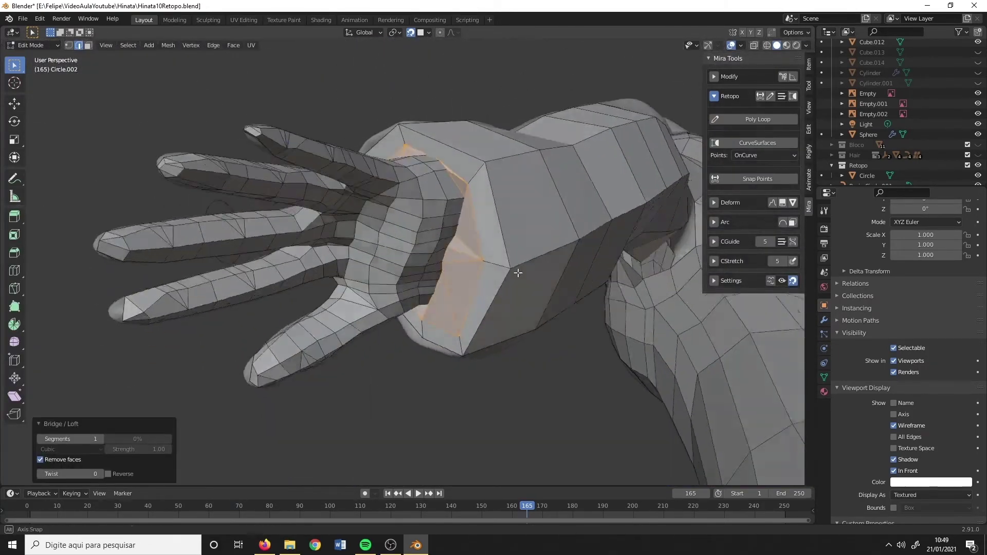
mouse_move(463, 163)
middle_mouse_down()
mouse_move(642, 238)
mouse_move(454, 292)
mouse_move(491, 279)
middle_mouse_up()
scroll(454, 292, "up", 5)
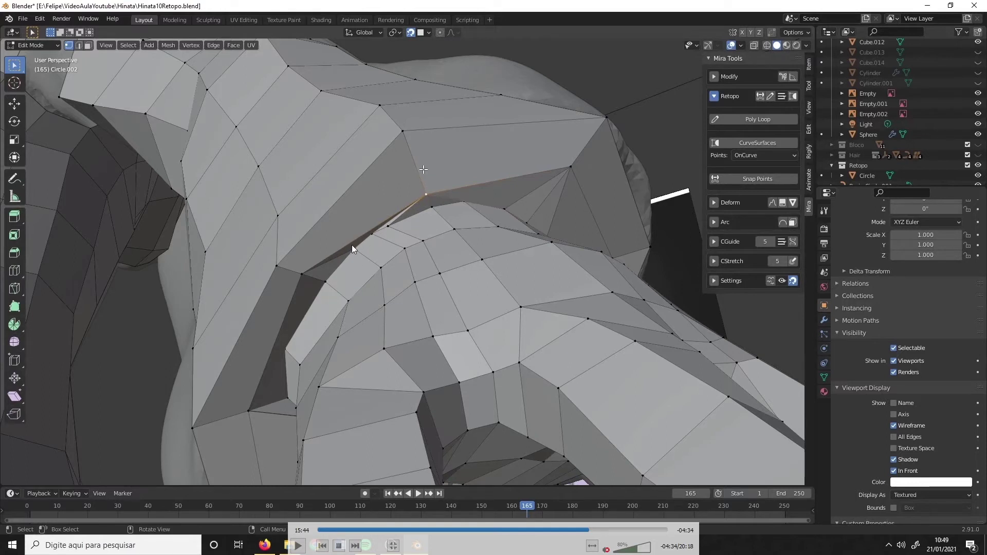
key("g")
left_click(411, 203)
- Grab and reposition a selected armpit vertex several times to tidy the join
mouse_move(412, 203)
middle_mouse_down()
mouse_move(391, 216)
mouse_move(430, 222)
mouse_move(367, 240)
mouse_move(399, 267)
middle_mouse_up()
key("g")
left_click(432, 224)
left_click(377, 227)
key("g")
left_click(339, 269)
key("g")
- Move further armpit vertices from new angles to close the gap
key("g")
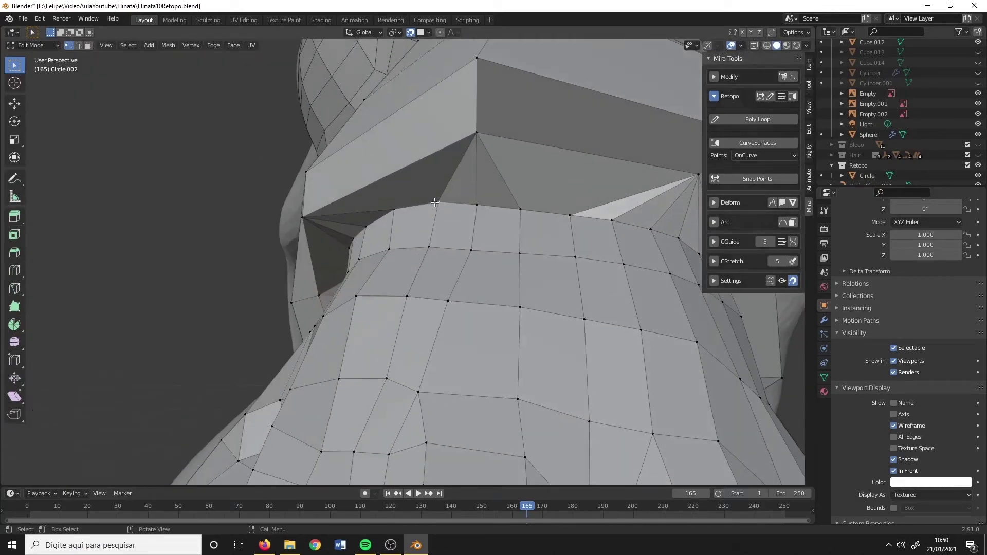
left_click(432, 202)
mouse_move(592, 221)
middle_mouse_down()
mouse_move(572, 214)
mouse_move(498, 232)
middle_mouse_up()
key("g")
left_click(498, 233)
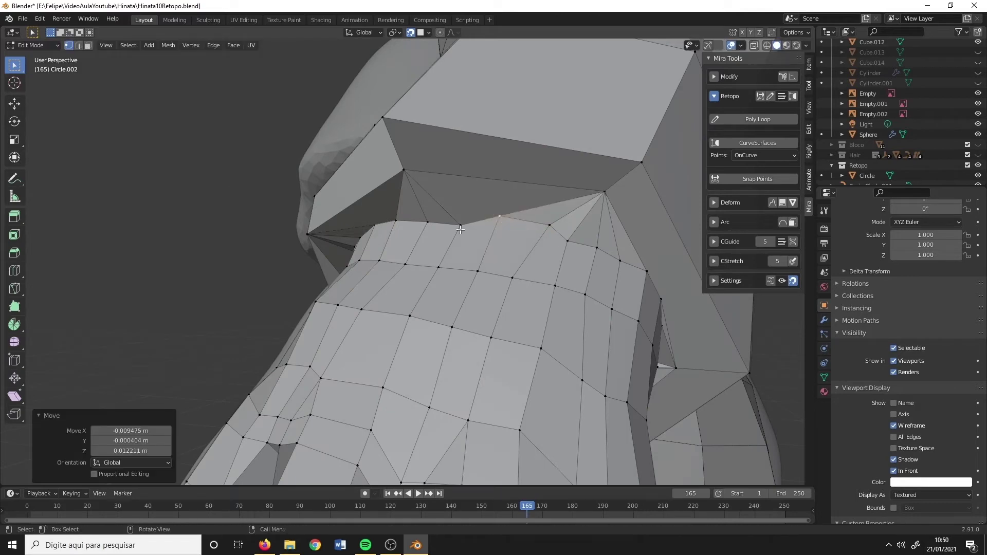
key("g")
left_click(572, 240)
key("g")
left_click(581, 241)
middle_click_drag(581, 241, 595, 242)
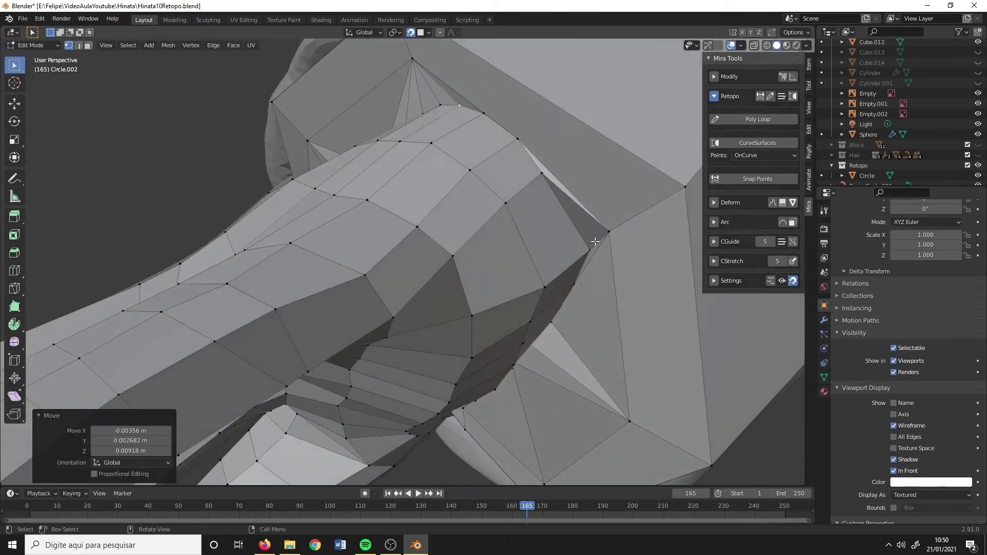
middle_click_drag(485, 112, 525, 243)
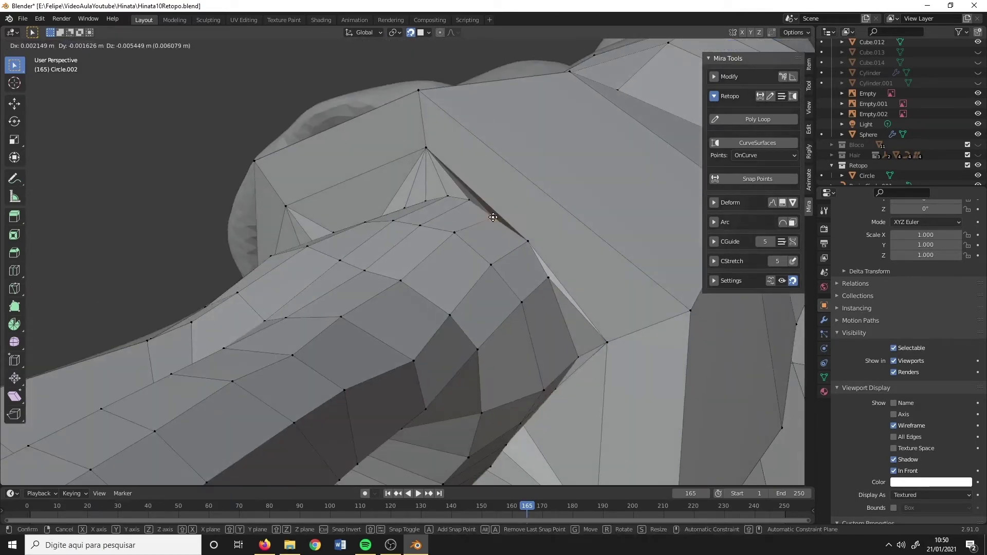
key("g")
left_click(525, 243)
mouse_move(518, 253)
middle_mouse_down()
mouse_move(484, 247)
mouse_move(461, 268)
middle_mouse_up()
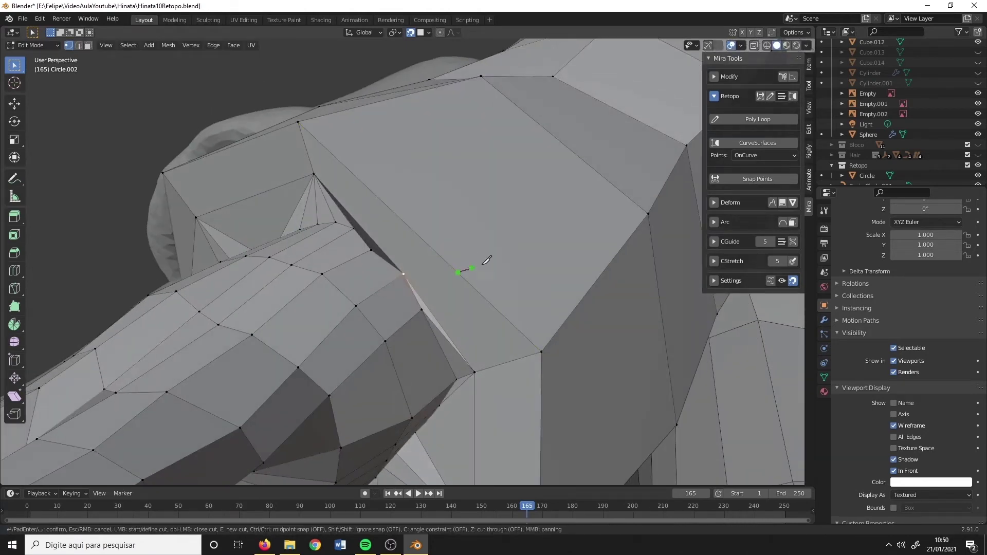
middle_click_drag(647, 215, 423, 245)
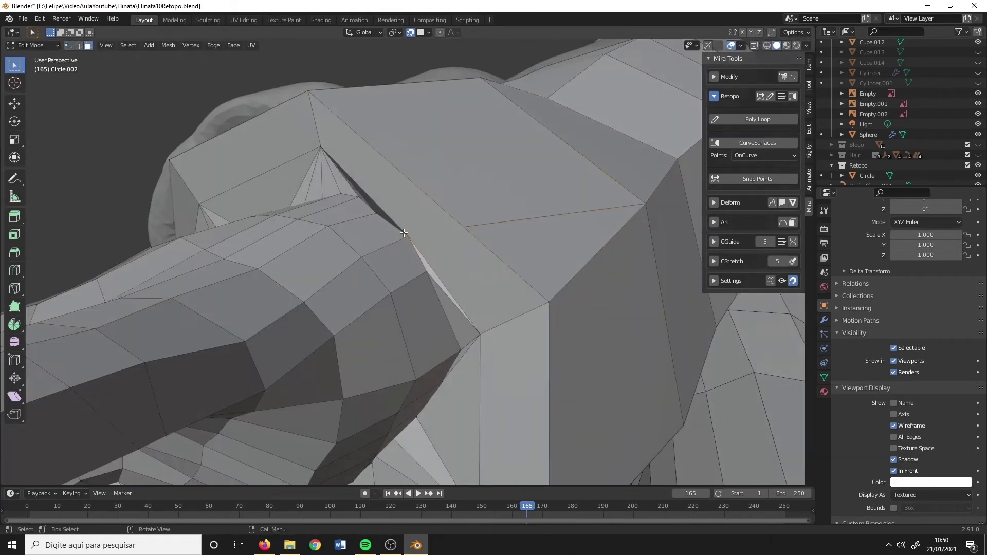
- Delete the thin sliver strip faces at the armpit and fill a new quad across the gap
left_click(404, 232)
key("x")
left_click(401, 178)
scroll(387, 188, "up", 3)
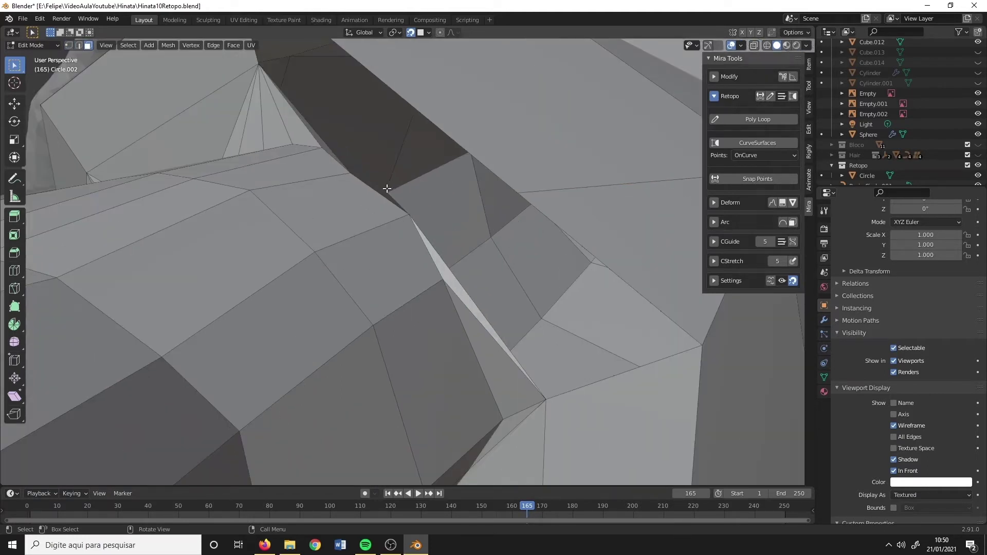
key("x")
left_click(404, 214)
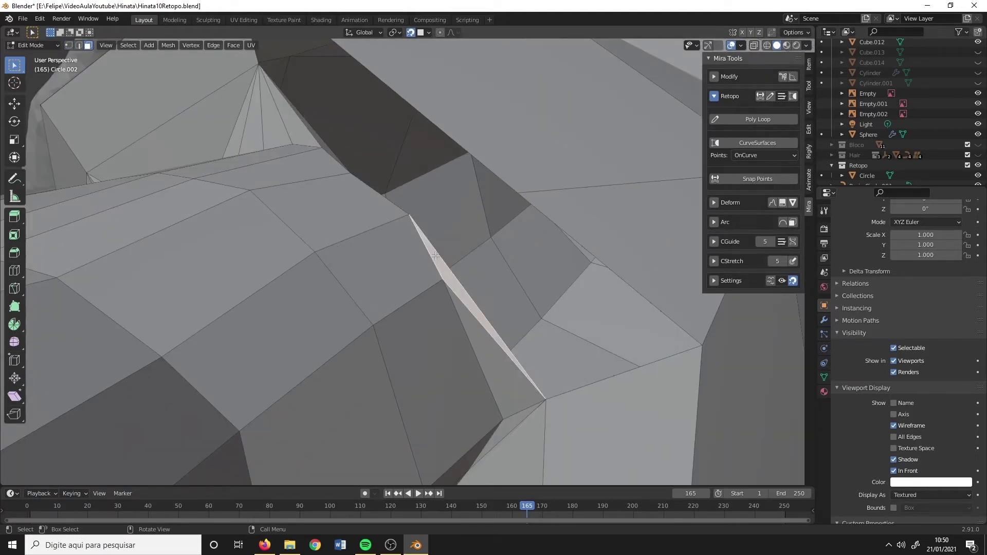
key("ctrl+x")
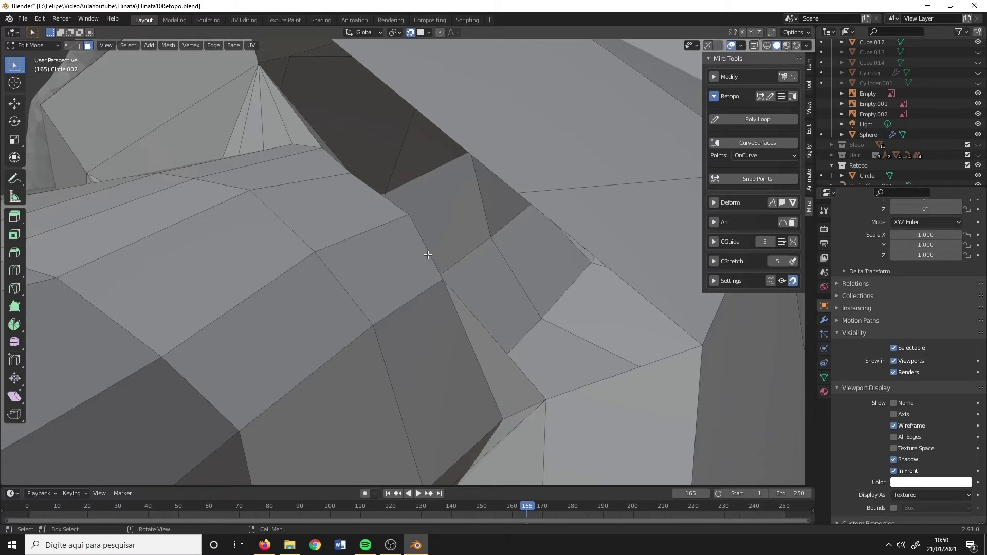
left_click(572, 238, "shift")
key("f")
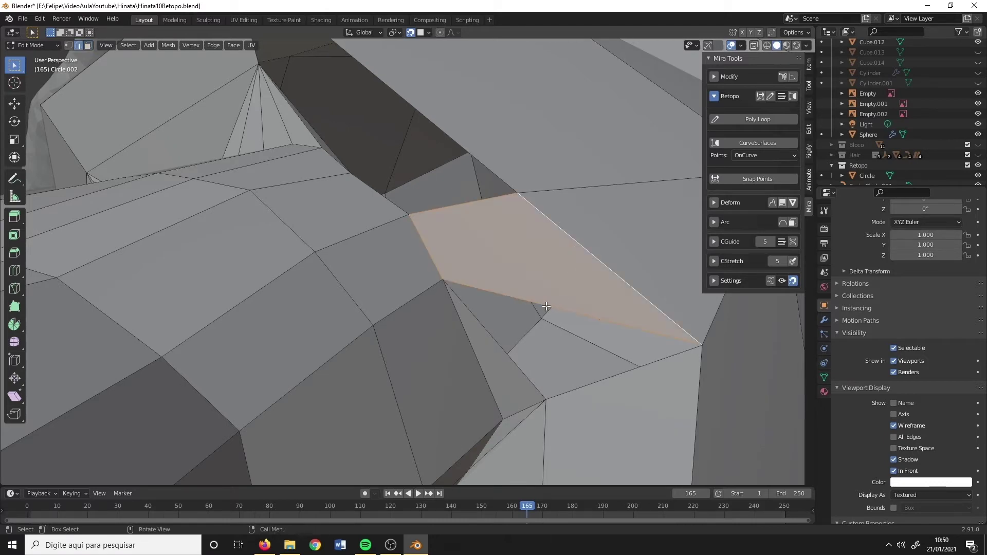
- Select and delete the long stretched face in face select mode
middle_click_drag(458, 143, 447, 139)
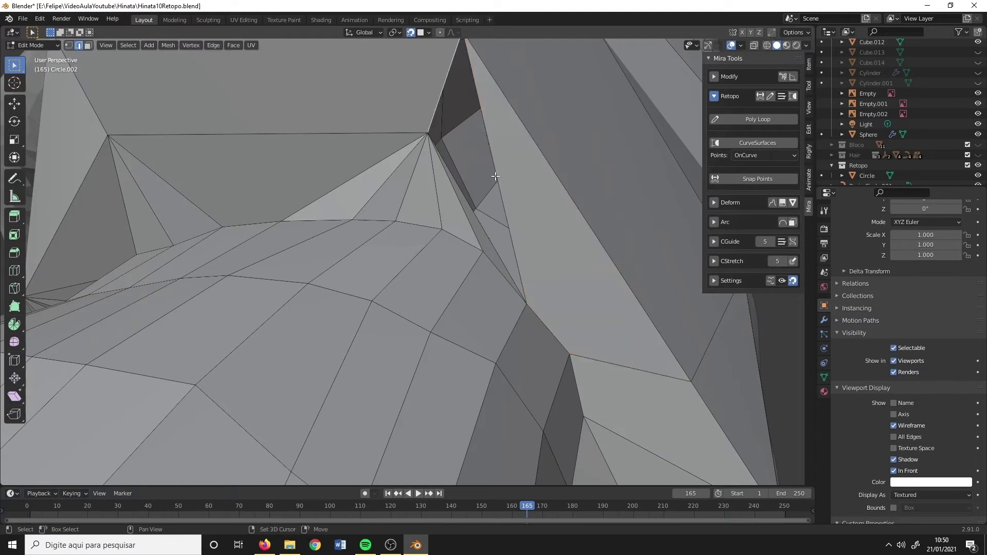
mouse_move(487, 197)
middle_mouse_down()
mouse_move(565, 282)
mouse_move(521, 273)
middle_mouse_up()
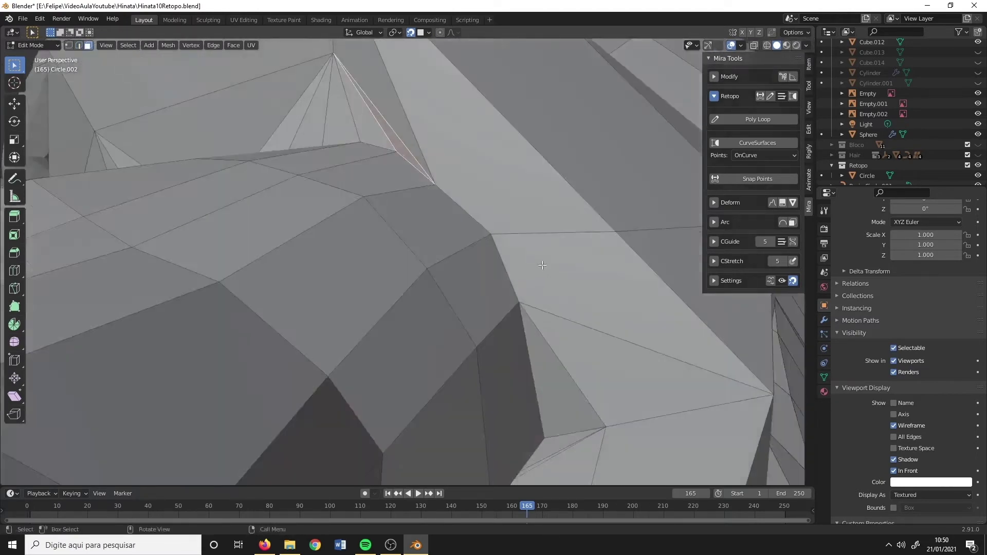
scroll(521, 273, "up", 2)
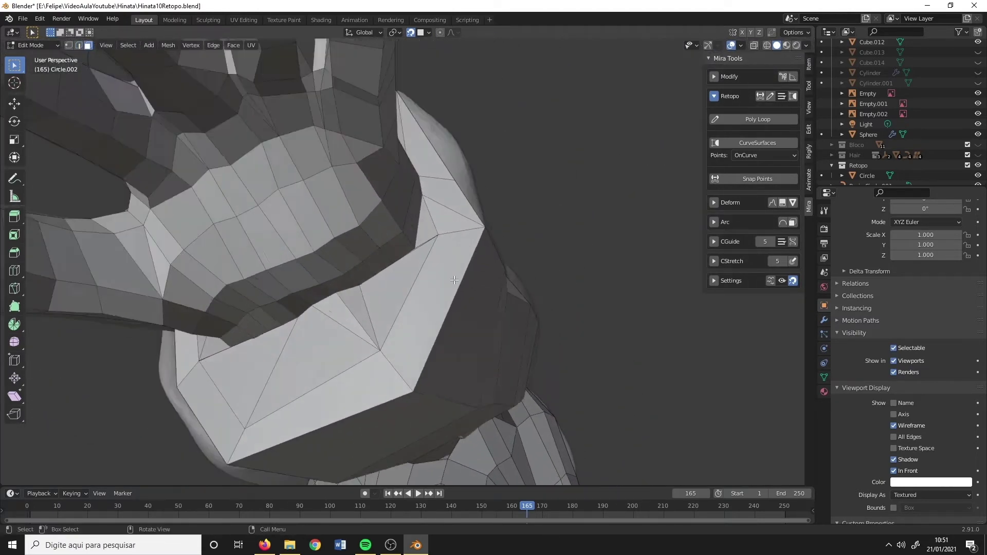
scroll(488, 285, "up", 2)
scroll(457, 298, "up", 2)
scroll(428, 309, "down", 1)
middle_click_drag(428, 309, 388, 320)
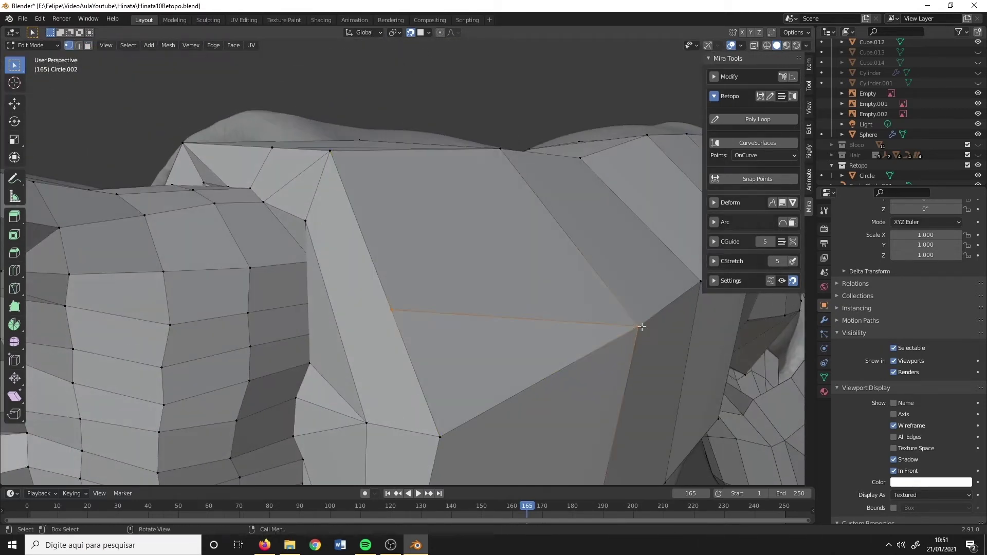
middle_click_drag(642, 327, 463, 314)
key("3")
left_click(404, 310)
middle_click_drag(403, 310, 366, 278)
left_click(366, 309)
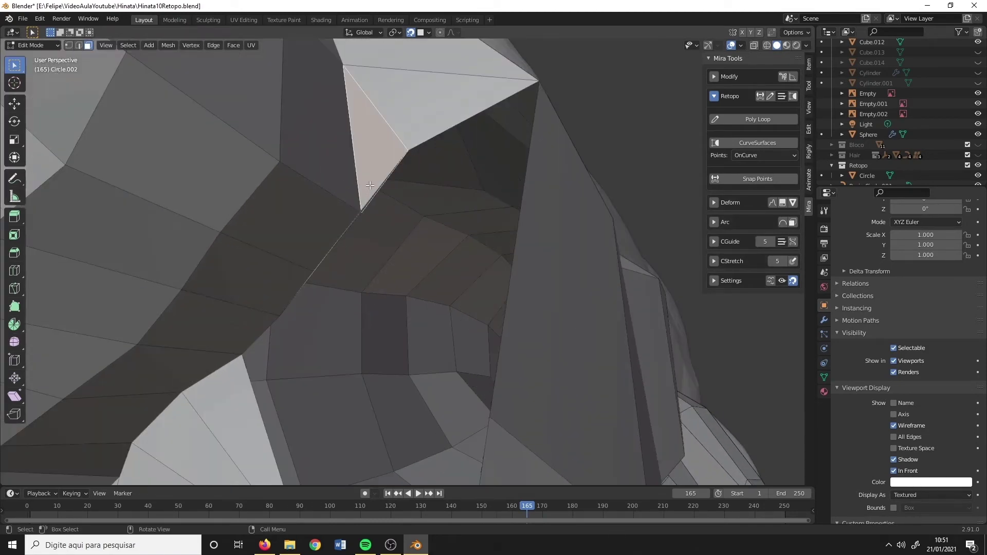
- Delete the neighbouring quad face, leaving a clean hole to rebuild
left_click(351, 224)
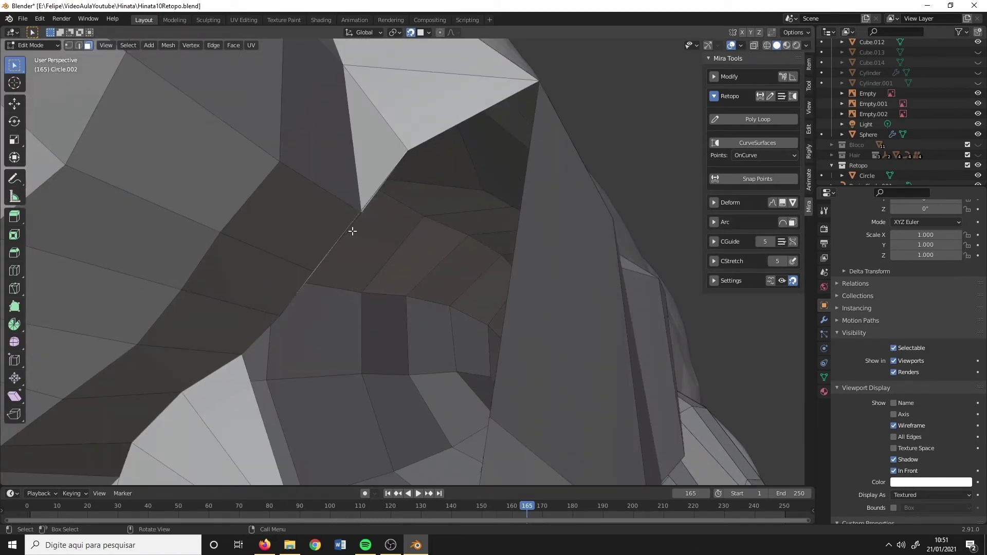
key("2")
mouse_move(353, 231)
middle_mouse_down()
mouse_move(419, 288)
mouse_move(446, 269)
middle_mouse_up()
left_click(409, 294)
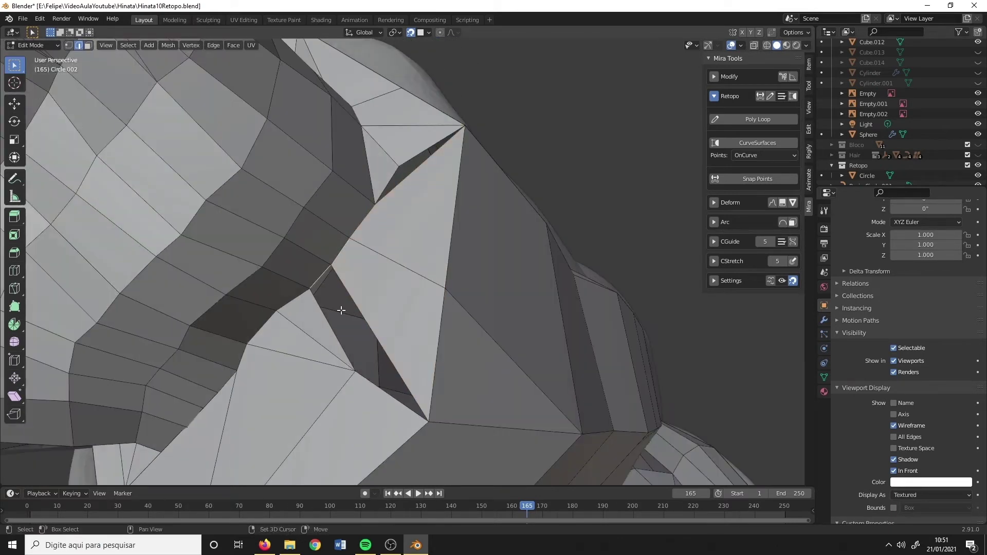
- Slide a vertex near the shoulder collar into its new spot
mouse_move(414, 238)
middle_mouse_down()
mouse_move(391, 257)
mouse_move(406, 288)
mouse_move(397, 341)
mouse_move(427, 298)
mouse_move(445, 312)
mouse_move(454, 297)
middle_mouse_up()
key("1")
left_click(414, 304)
key("g")
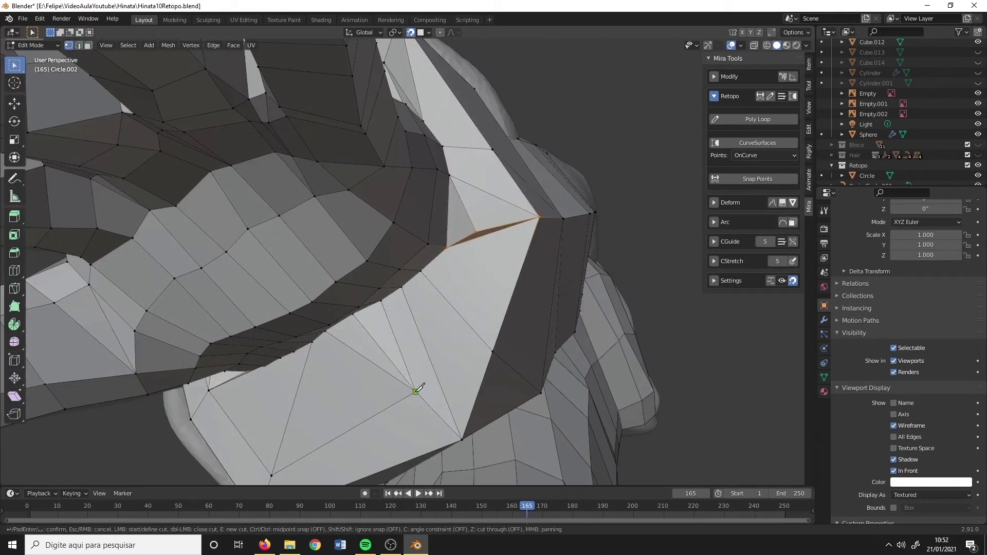
left_click_drag(475, 233, 484, 221)
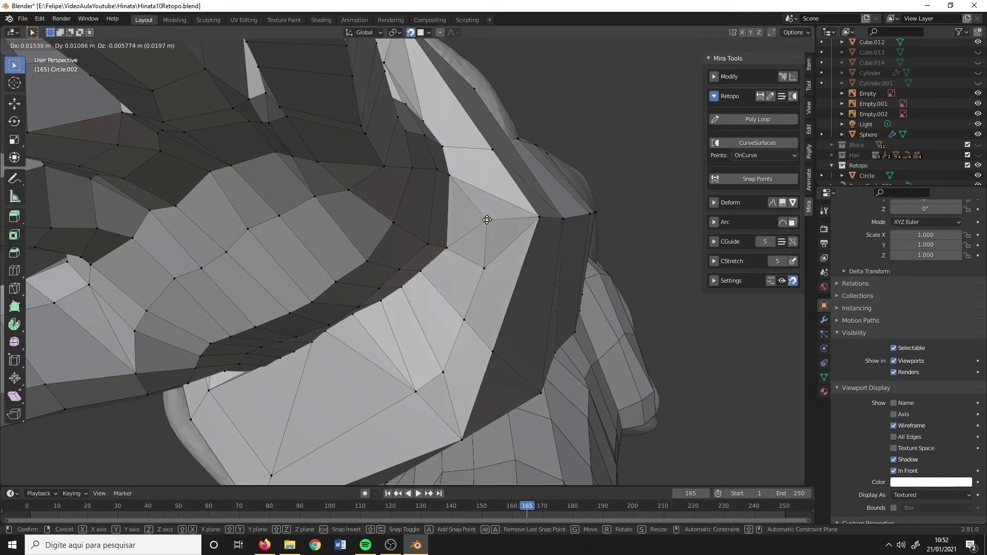
middle_click_drag(483, 221, 451, 215)
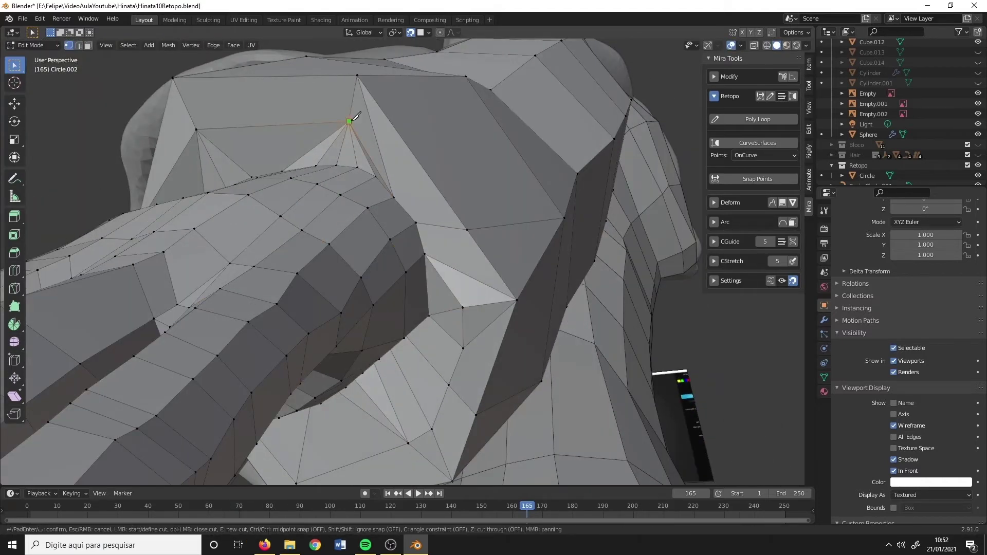
middle_click_drag(379, 177, 466, 202)
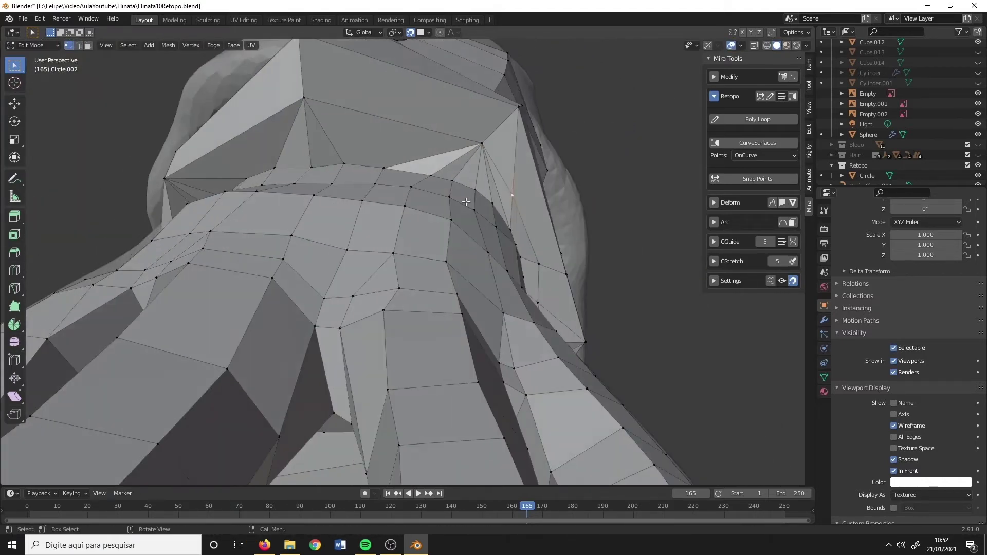
left_click(523, 210)
- Pull collar and wrist vertices into place around the wrist opening
mouse_move(483, 146)
middle_mouse_down("ctrl")
mouse_move(472, 194)
mouse_move(385, 221)
middle_mouse_up("ctrl")
left_click_drag(385, 221, 385, 219)
left_click(384, 219)
mouse_move(385, 219)
middle_mouse_down()
mouse_move(426, 166)
mouse_move(360, 155)
middle_mouse_up()
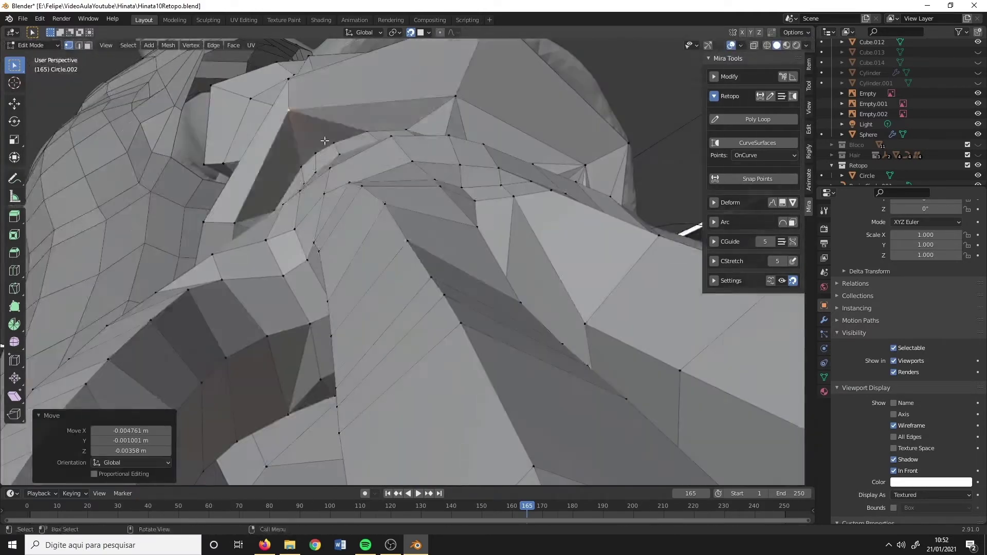
left_click_drag(329, 134, 318, 128)
mouse_move(319, 128)
middle_mouse_down()
mouse_move(334, 195)
mouse_move(316, 231)
mouse_move(311, 222)
mouse_move(388, 238)
mouse_move(353, 250)
mouse_move(379, 258)
middle_mouse_up()
- Remove a stray triangle, knife-cut a new edge and move a wrist vertex into place
key("3")
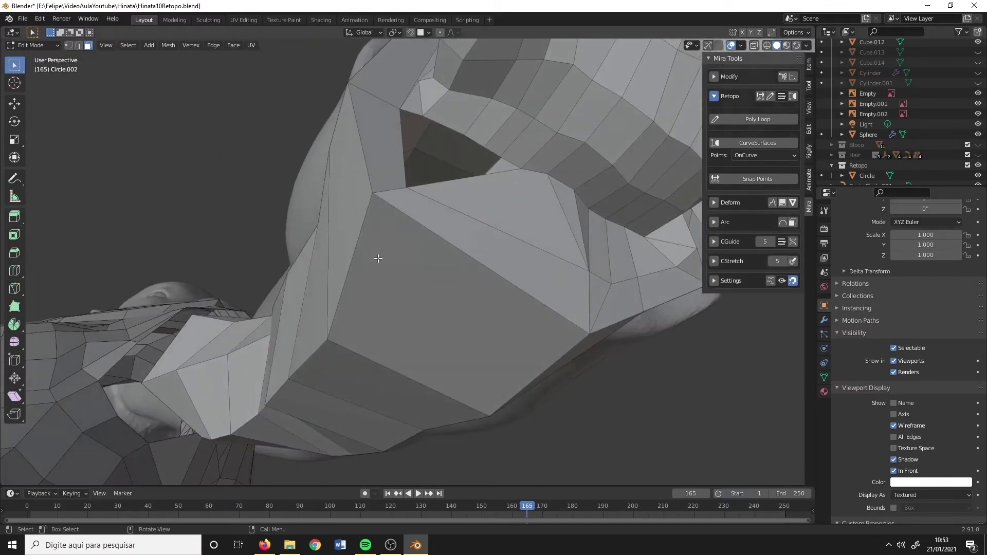
key("h")
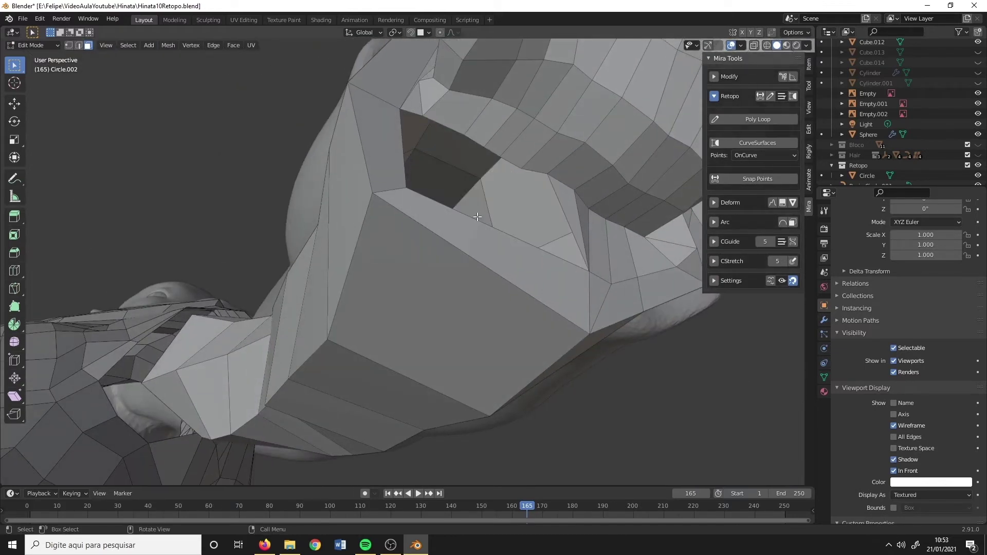
key("k")
left_click(478, 219)
key("2")
mouse_move(479, 239)
middle_mouse_down()
mouse_move(438, 128)
mouse_move(422, 178)
middle_mouse_up()
left_click(392, 125)
key("1")
left_click_drag(422, 178, 423, 35)
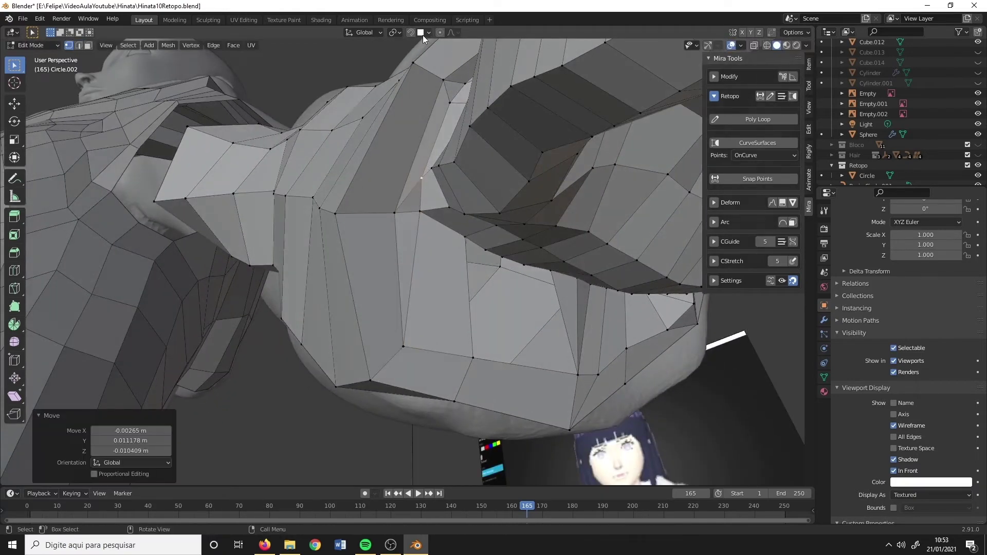
- Reshape the wrist corner vertices around the palm side to fit under the sleeve cuff
middle_click_drag(455, 199, 433, 164)
key("2")
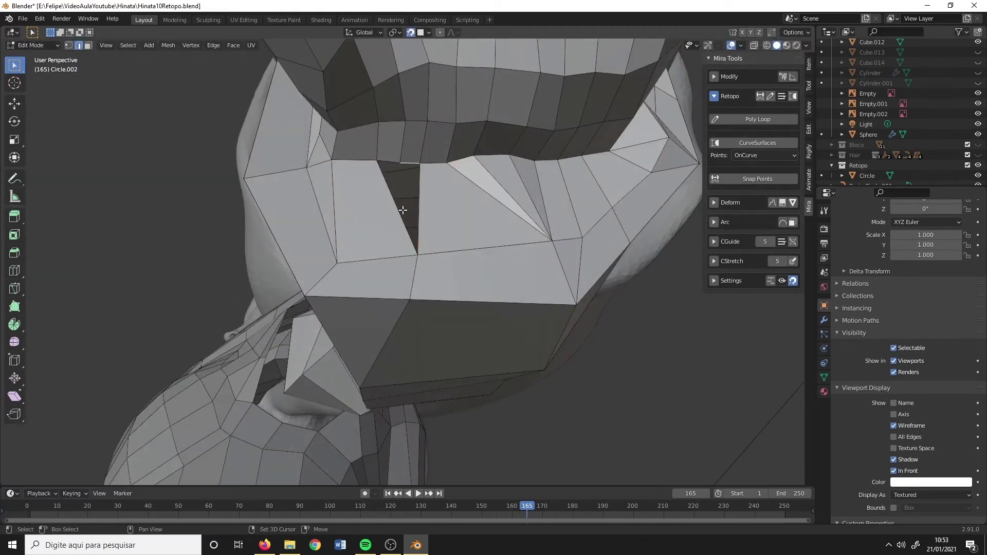
scroll(414, 217, "down", 3)
key("1")
middle_click_drag(414, 217, 440, 262)
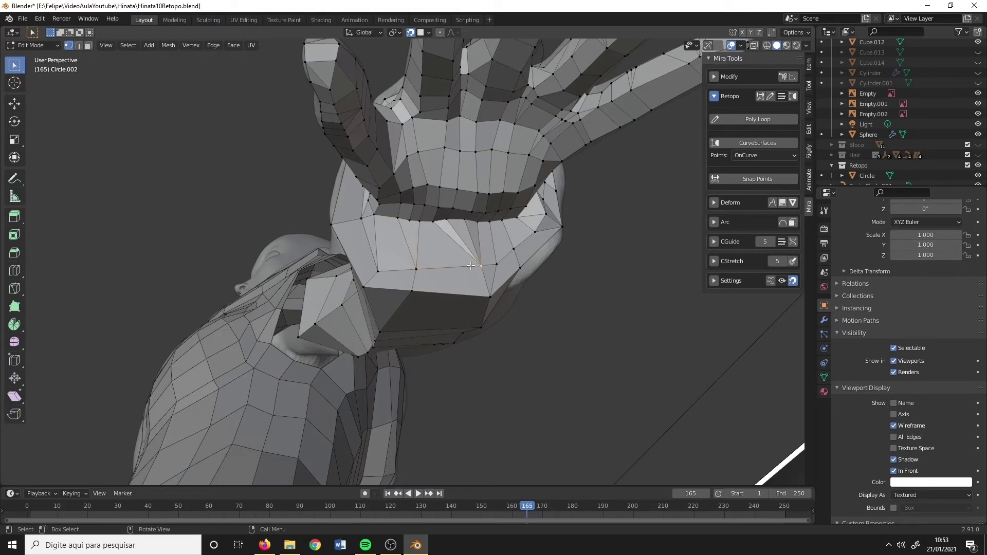
left_click_drag(471, 266, 519, 246)
left_click_drag(544, 213, 542, 214)
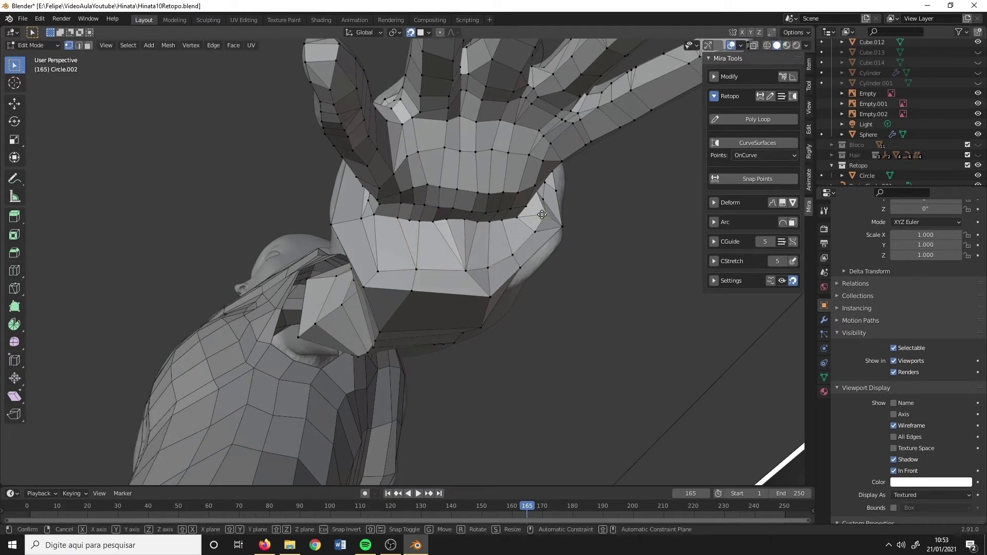
mouse_move(542, 215)
middle_mouse_down()
mouse_move(498, 210)
mouse_move(432, 278)
middle_mouse_up()
mouse_move(429, 278)
left_mouse_down()
mouse_move(383, 284)
mouse_move(452, 279)
mouse_move(488, 231)
left_mouse_up()
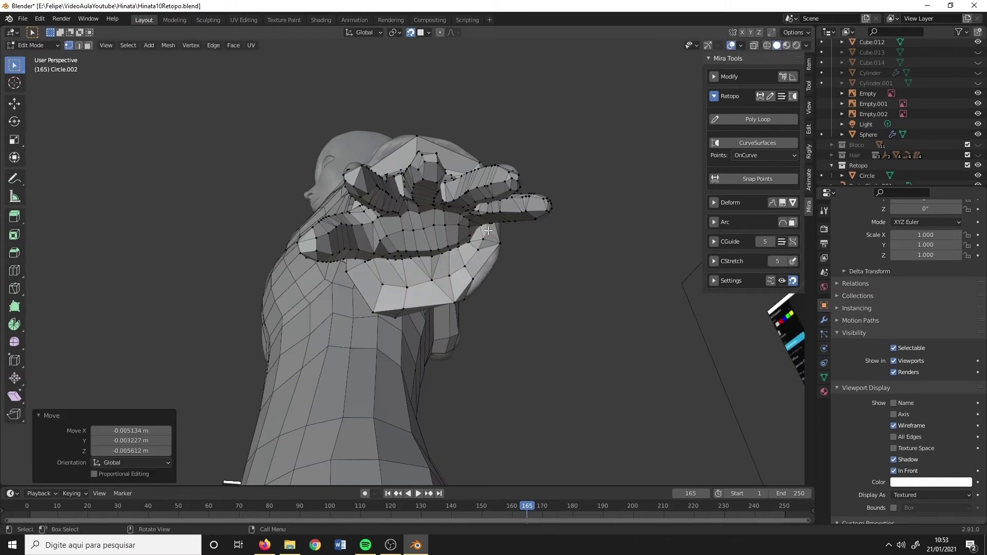
- Select the edge path around the wrist, cancelling an attempted extrusion
middle_click_drag(488, 231, 443, 201)
key("2")
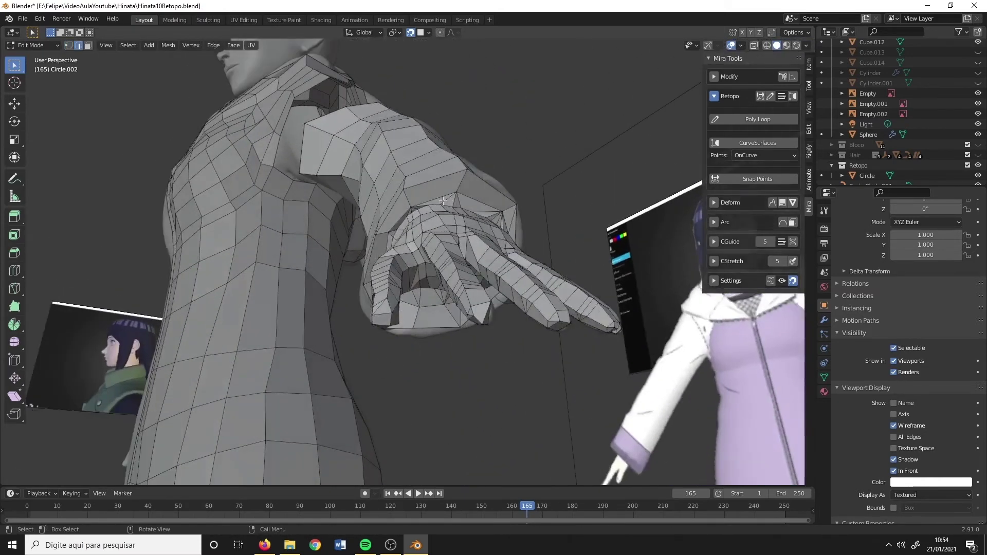
left_click(443, 199, "ctrl")
middle_click_drag(442, 199, 406, 252)
middle_click_drag(482, 266, 463, 217)
key("e")
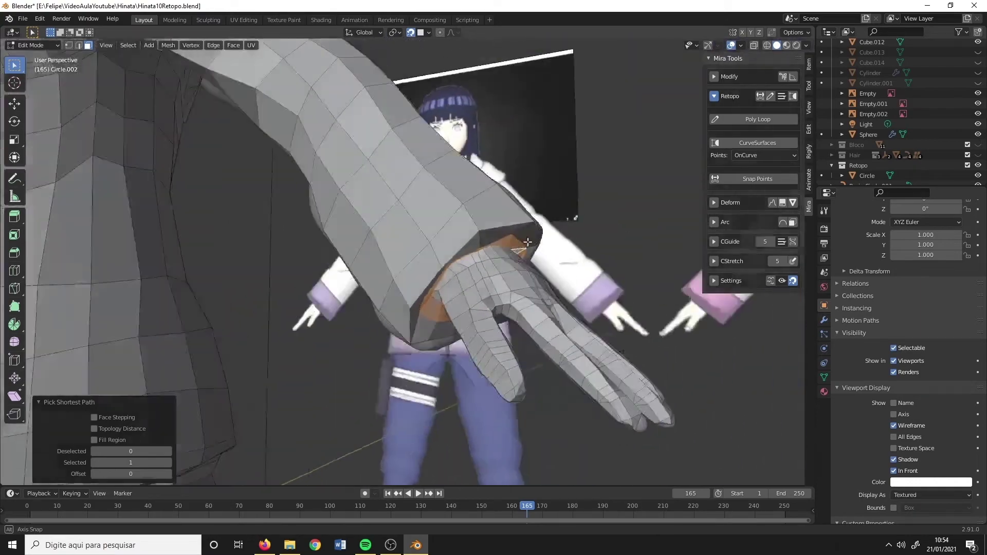
key("Escape")
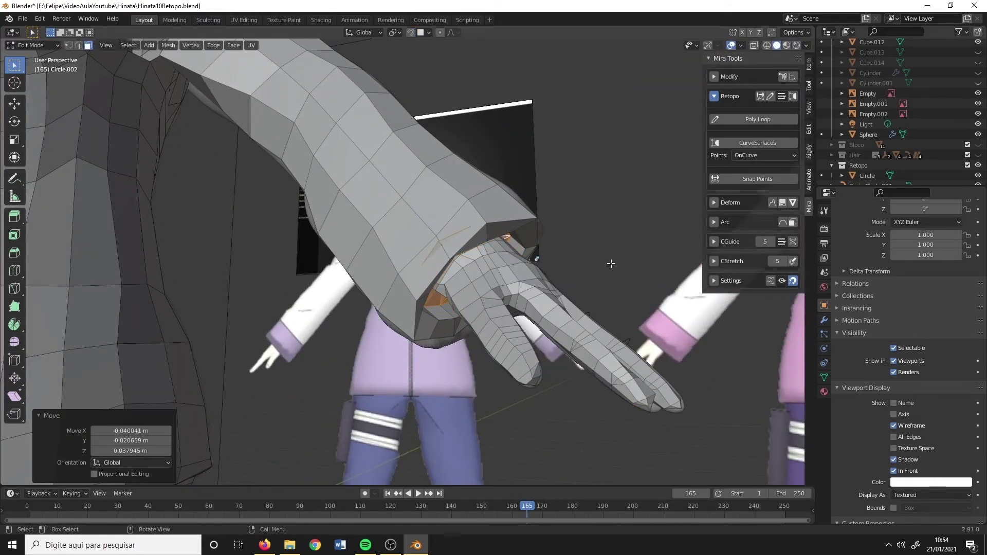
- Grab the hand vertices to fit the sleeve, then return to Object Mode
key("g")
left_click(554, 224)
mouse_move(554, 225)
middle_mouse_down()
mouse_move(464, 156)
mouse_move(362, 172)
mouse_move(254, 168)
mouse_move(413, 181)
mouse_move(475, 112)
mouse_move(332, 106)
mouse_move(314, 146)
mouse_move(344, 175)
mouse_move(494, 165)
mouse_move(357, 221)
mouse_move(383, 223)
middle_mouse_up()
scroll(464, 156, "down", 3)
key("Tab")
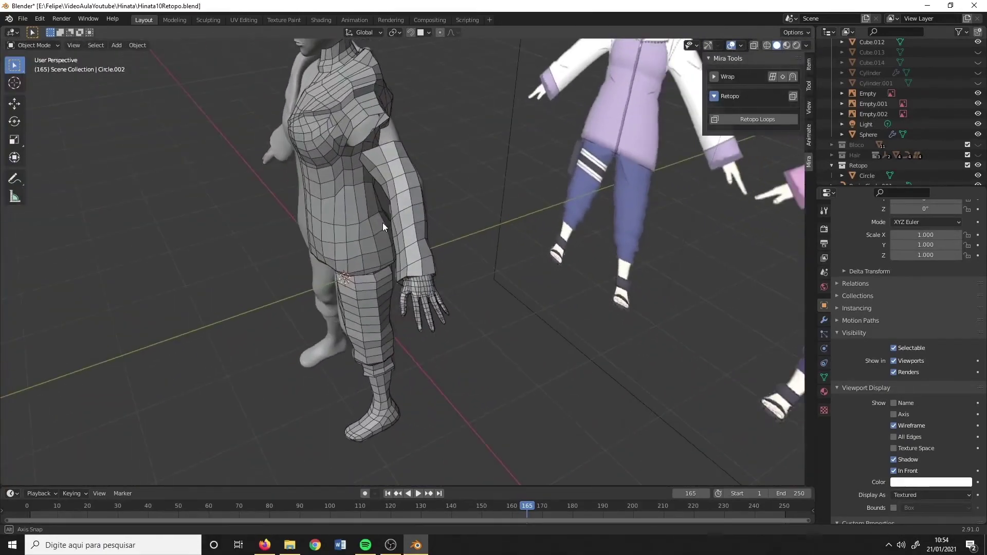
- Edit the arm and torso together and bridge the sleeve's open edge loop to the armhole
middle_click_drag(391, 186, 397, 233)
scroll(437, 226, "up", 4)
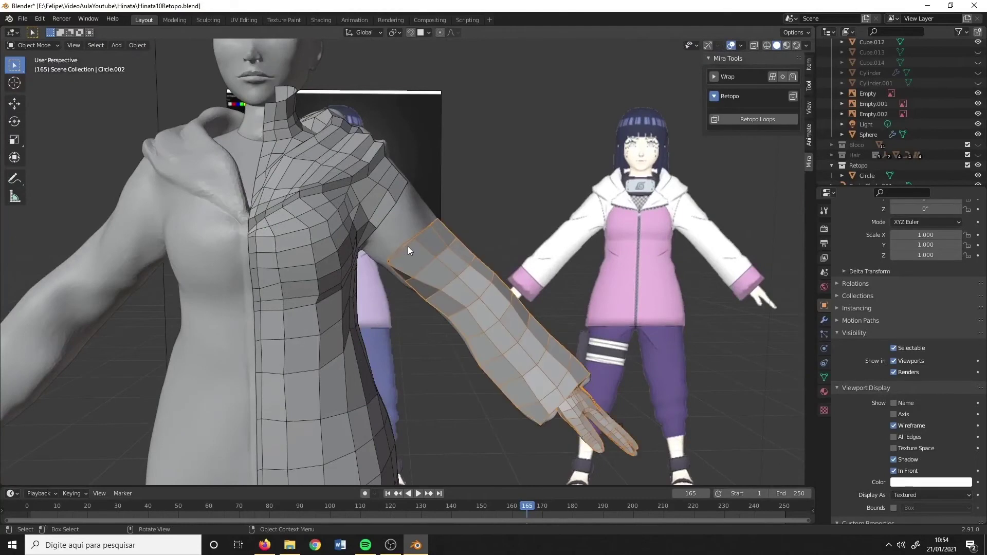
left_click(371, 208, "shift")
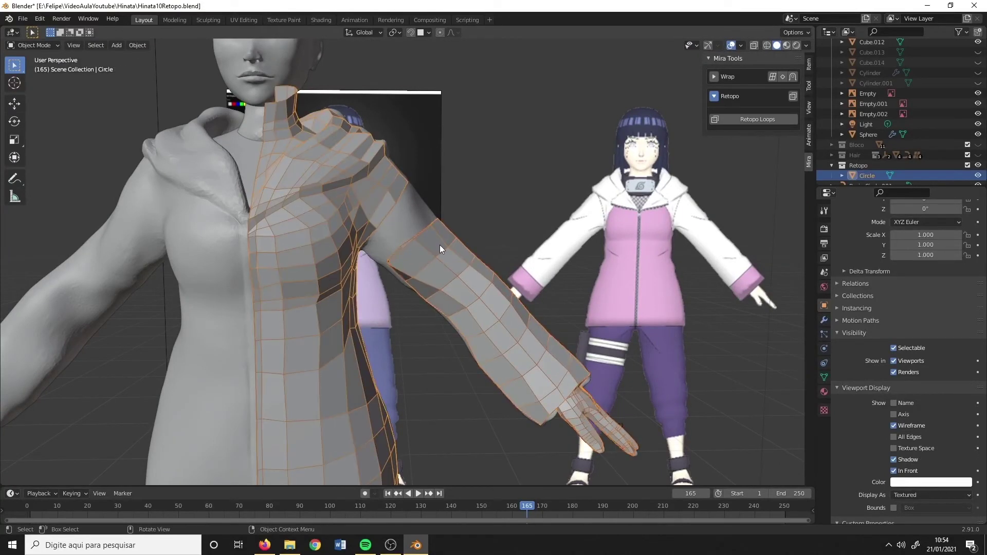
key("Tab")
scroll(432, 252, "up", 2)
scroll(414, 265, "up", 2)
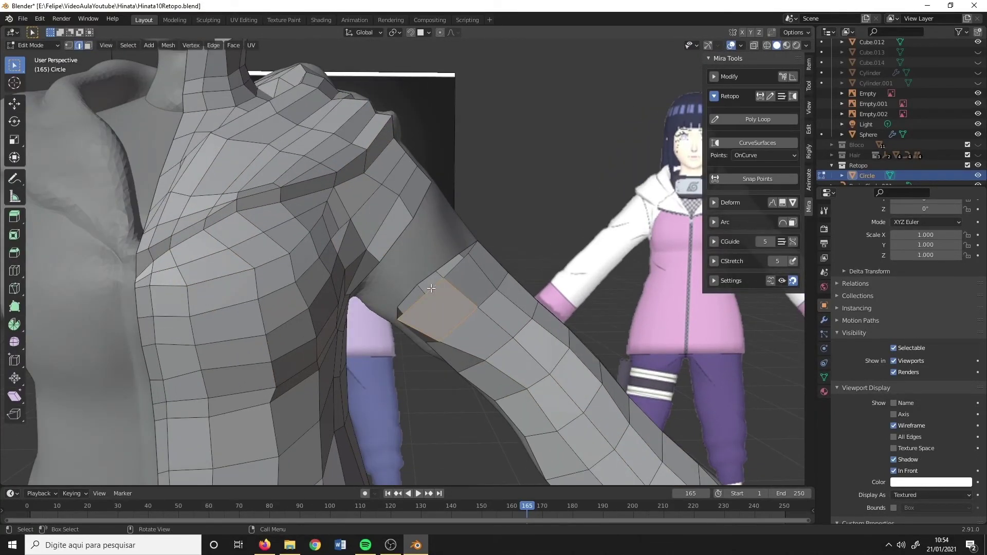
left_click(399, 238, "alt+shift")
mouse_move(399, 238)
middle_mouse_down()
mouse_move(450, 158)
mouse_move(422, 206)
mouse_move(393, 218)
middle_mouse_up()
key("ctrl+e")
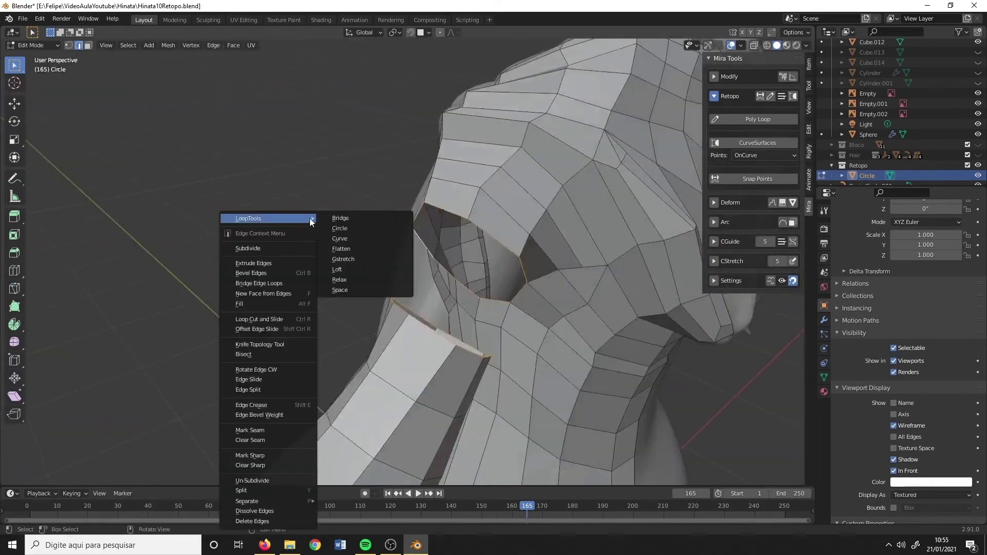
left_click(393, 218)
- Edge-slide the new loop along the bridged armpit faces
middle_click_drag(452, 212, 486, 82)
middle_click_drag(611, 232, 656, 227)
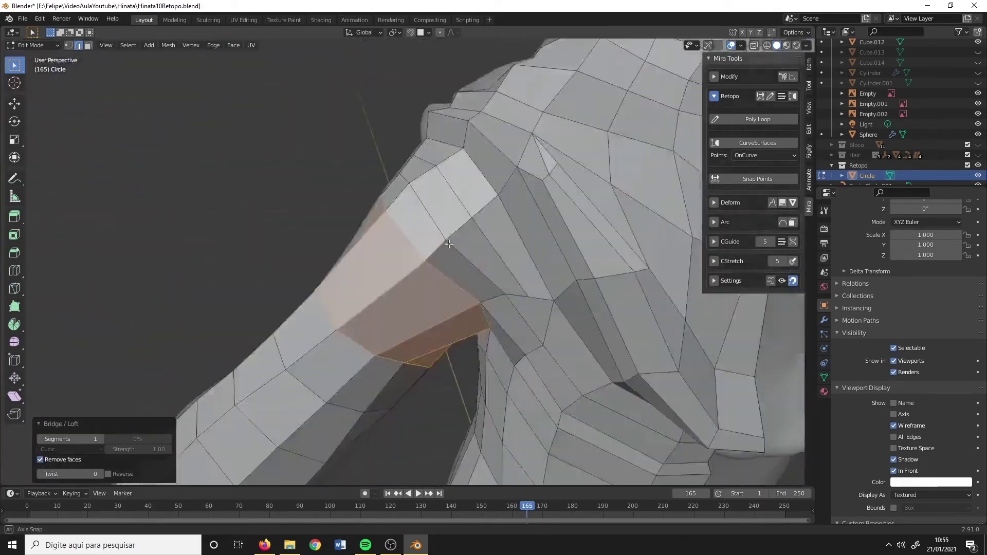
scroll(657, 227, "up", 4)
mouse_move(348, 213)
middle_mouse_down()
mouse_move(365, 216)
mouse_move(336, 160)
mouse_move(452, 218)
middle_mouse_up()
key("g")
key("g")
left_click(379, 218)
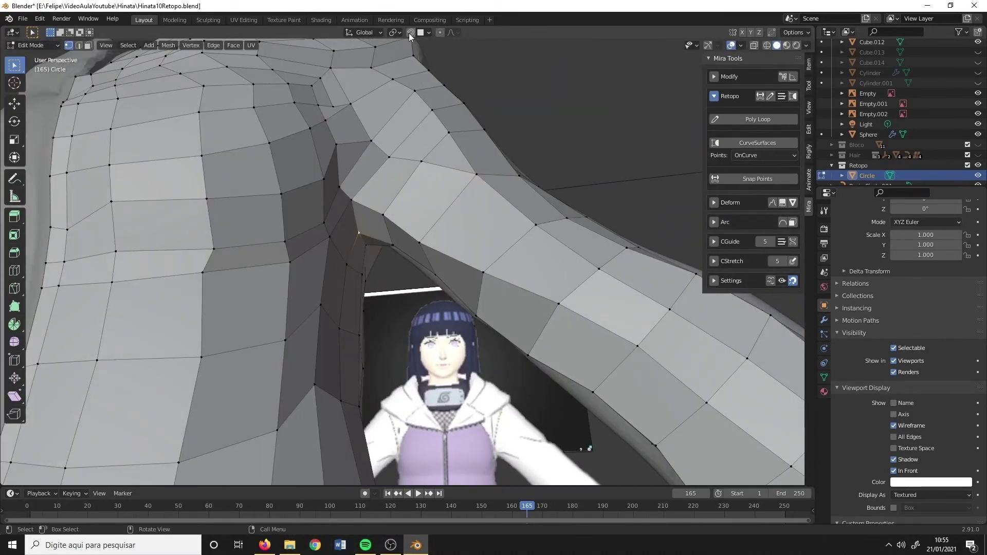
- Turn on face snapping and slide the shoulder and collar vertices onto the body surface
left_click(411, 32)
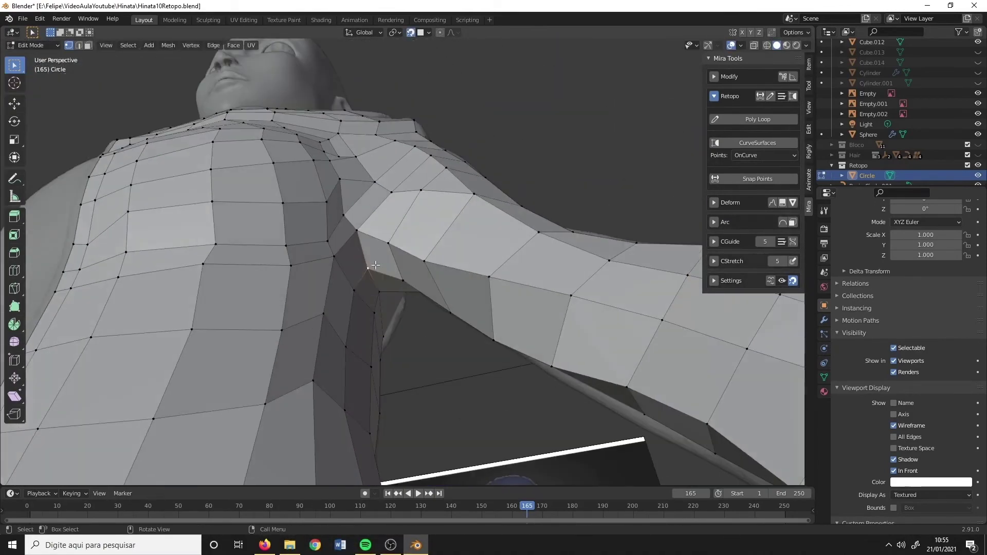
left_click_drag(358, 234, 353, 210)
middle_click_drag(352, 210, 383, 177)
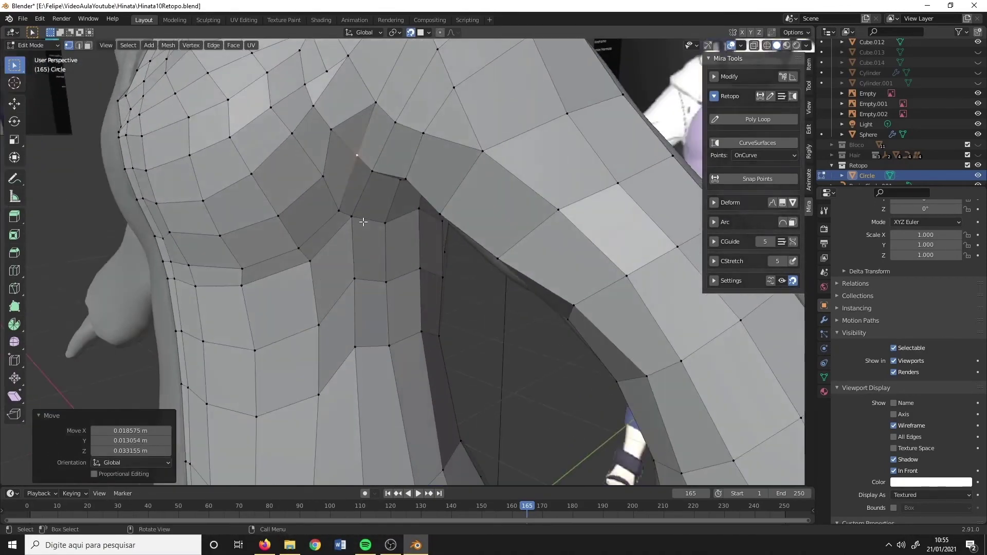
left_click_drag(381, 178, 391, 175)
mouse_move(391, 174)
middle_mouse_down()
mouse_move(453, 230)
mouse_move(462, 206)
middle_mouse_up()
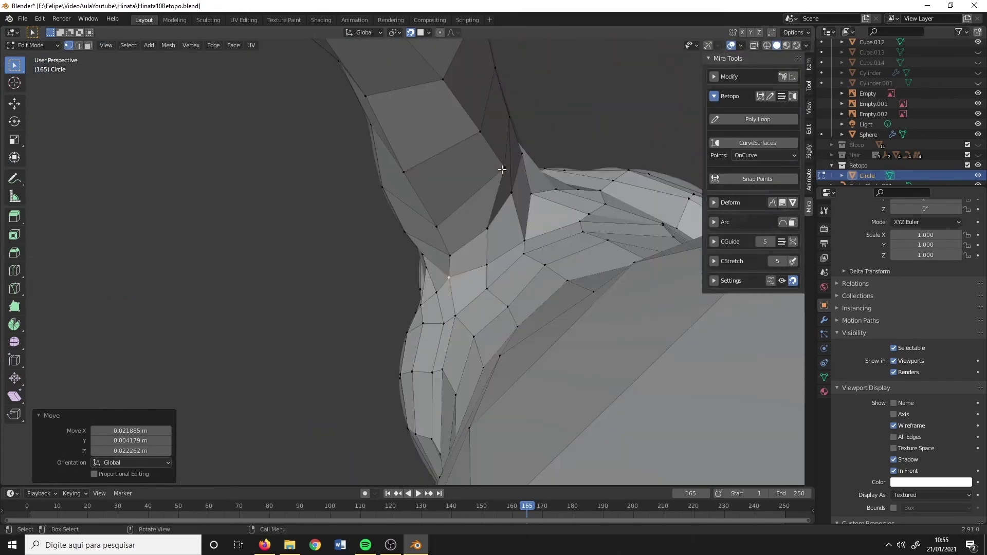
left_click_drag(463, 206, 466, 203)
middle_click_drag(465, 203, 517, 149)
left_click_drag(518, 149, 517, 154)
middle_click_drag(517, 154, 538, 208)
left_click_drag(537, 208, 539, 215)
left_click(540, 215)
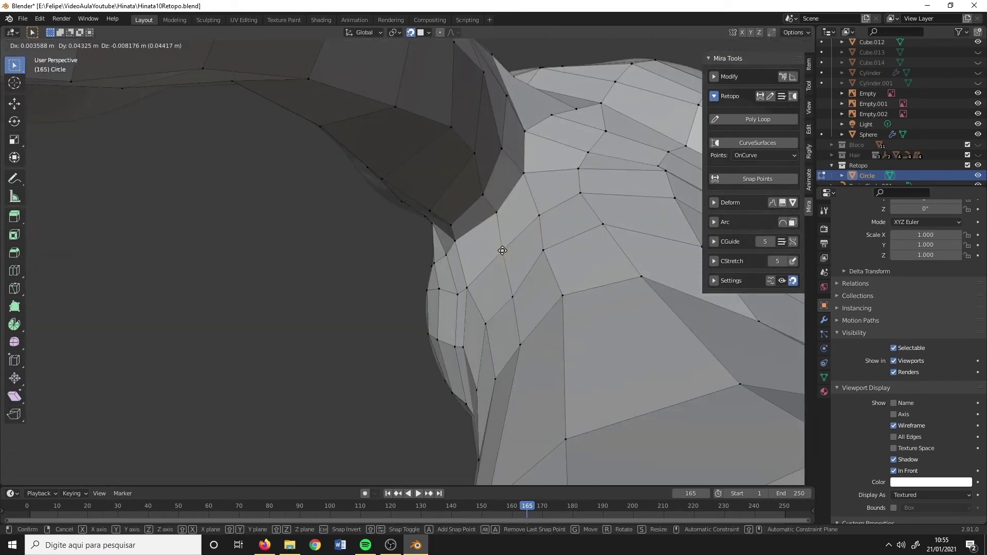
- Even out the spacing of the shoulder vertices near the neck
mouse_move(502, 246)
middle_mouse_down()
mouse_move(467, 204)
mouse_move(437, 121)
middle_mouse_up()
left_click_drag(437, 123, 442, 117)
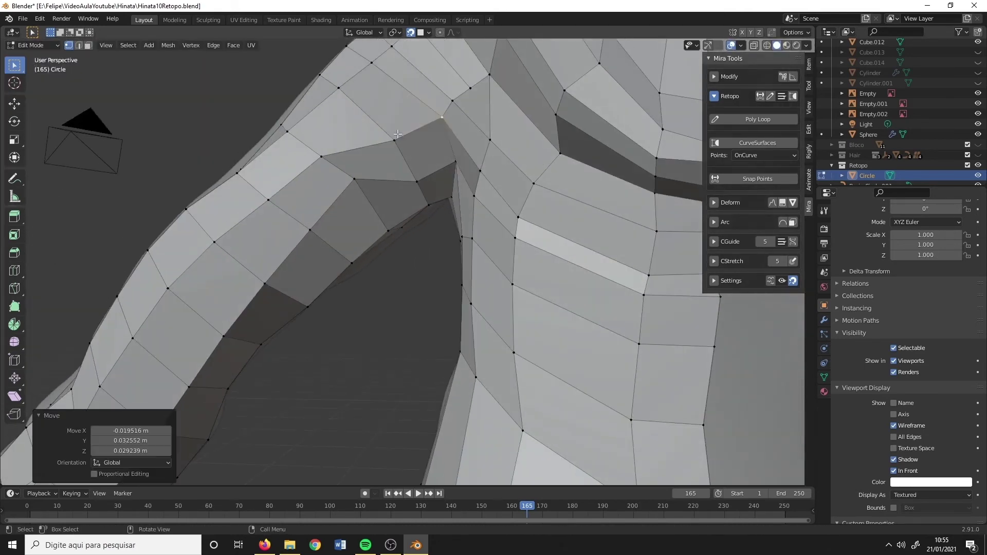
left_click_drag(354, 179, 367, 204)
left_click_drag(395, 140, 381, 134)
left_click_drag(456, 162, 465, 152)
left_click_drag(418, 72, 418, 69)
middle_click_drag(418, 69, 497, 137)
scroll(497, 138, "down", 3)
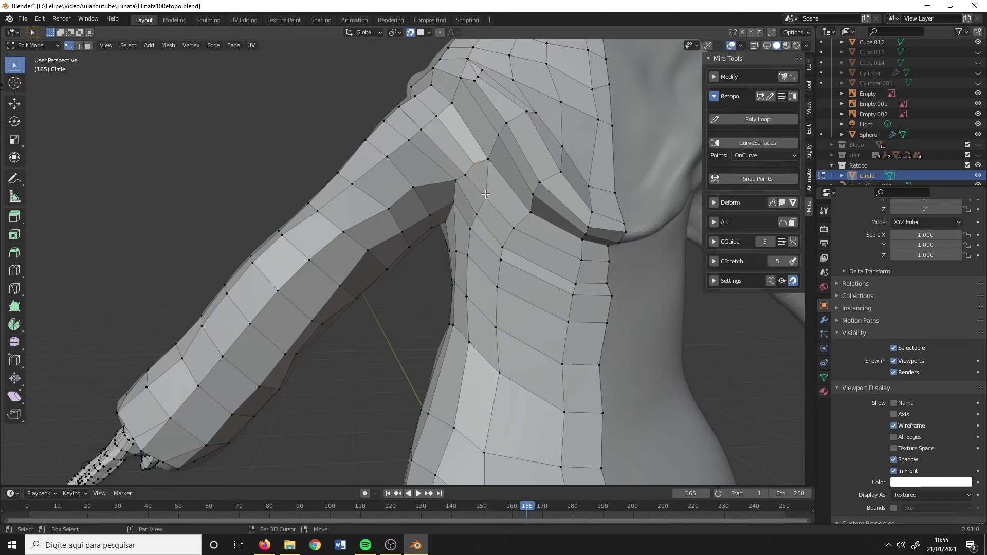
- Reposition the vertices at the back of the shoulder with G so they sit on the body
left_click(494, 230)
scroll(489, 212, "up", 3)
mouse_move(490, 213)
middle_mouse_down()
mouse_move(488, 240)
mouse_move(414, 224)
mouse_move(495, 128)
mouse_move(411, 164)
mouse_move(436, 200)
mouse_move(446, 248)
middle_mouse_up()
key("g")
left_click(414, 224)
key("g")
left_click(412, 164)
left_click(436, 199)
key("g")
left_click(431, 196)
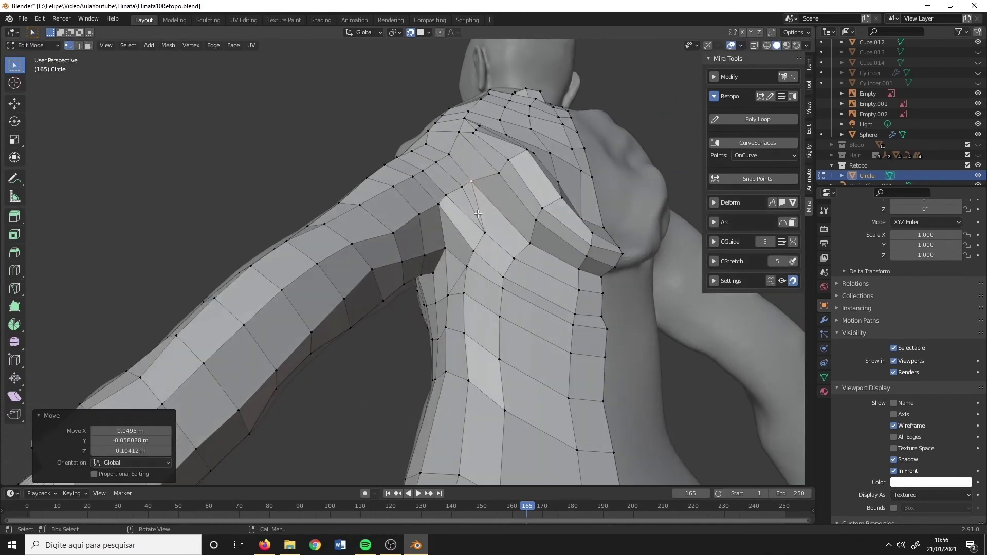
- Knife a new edge from the armpit corner vertex up to the upper shoulder
left_click(452, 245)
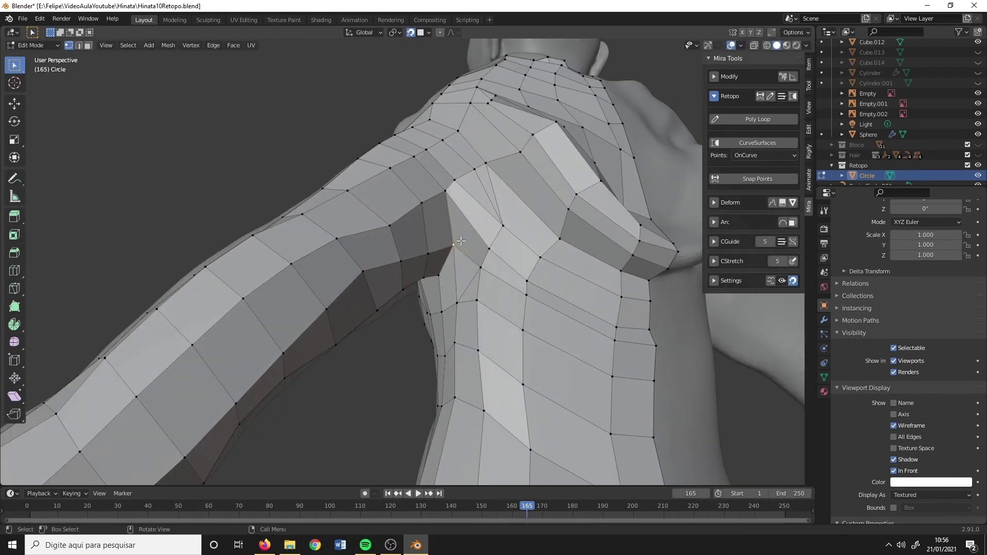
key("k")
left_click(453, 245)
left_click(479, 200)
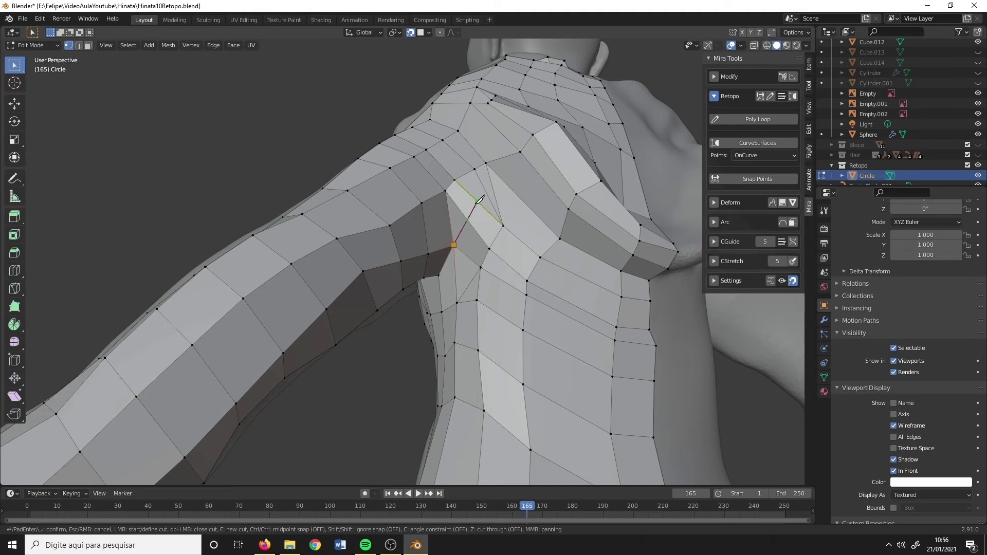
key("Return")
- Inspect the new cut and nudge the nearby shoulder vertices into place
mouse_move(479, 200)
middle_mouse_down()
mouse_move(446, 267)
mouse_move(509, 212)
mouse_move(496, 212)
middle_mouse_up()
left_click(499, 228)
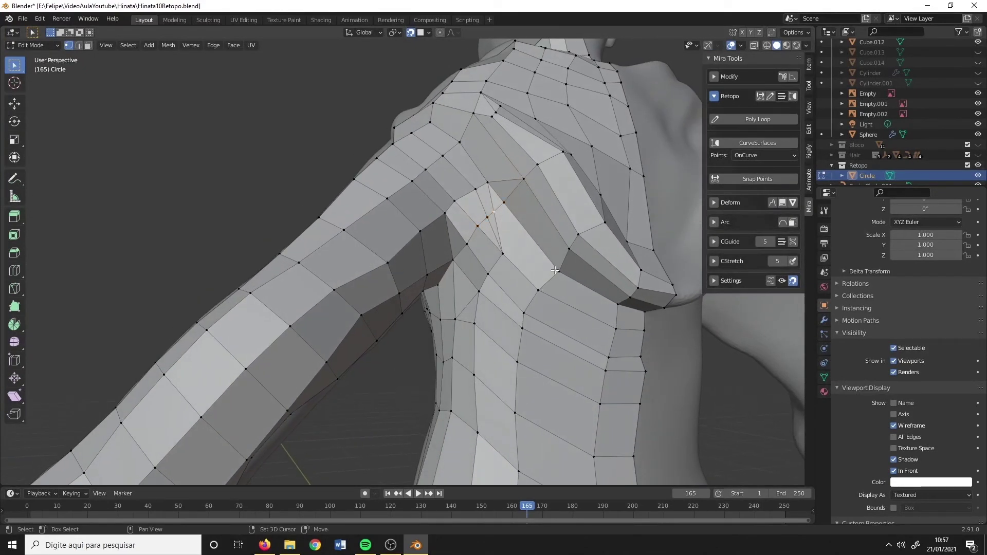
mouse_move(497, 212)
middle_mouse_down()
mouse_move(461, 266)
mouse_move(463, 242)
middle_mouse_up()
left_click_drag(463, 242, 473, 227)
middle_click_drag(473, 226, 515, 247)
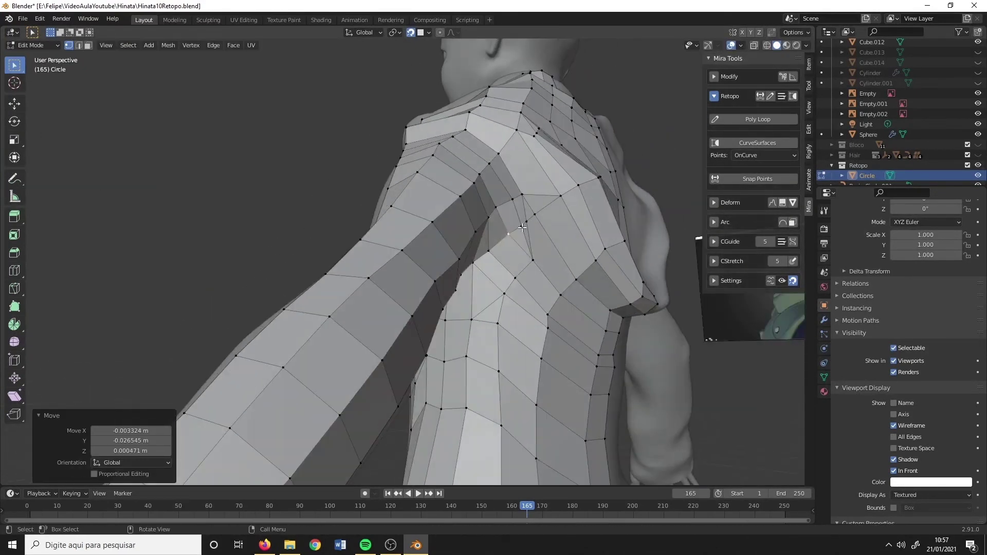
left_click_drag(514, 247, 530, 232)
middle_click_drag(530, 232, 415, 240)
scroll(415, 240, "down", 8)
middle_click_drag(527, 298, 472, 313)
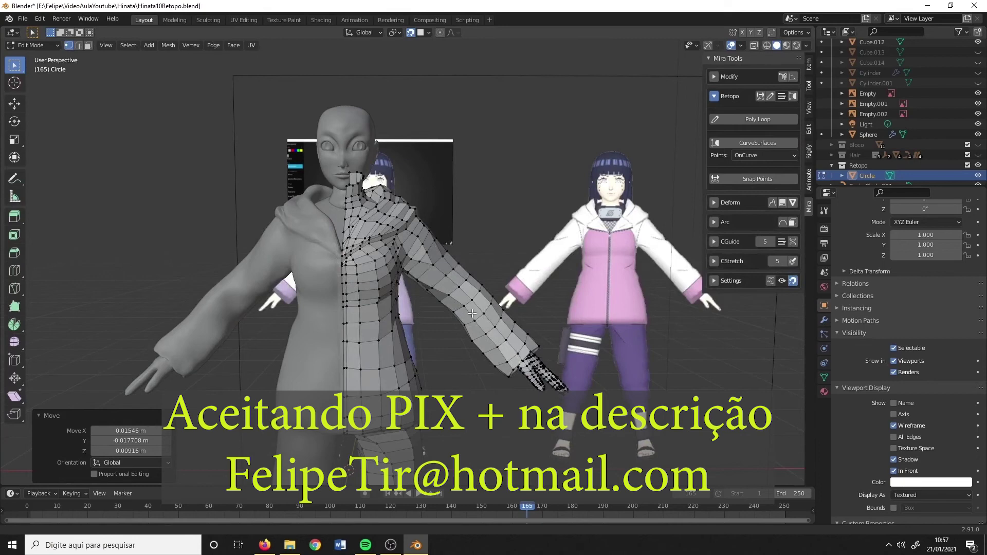
middle_click_drag(391, 247, 532, 251)
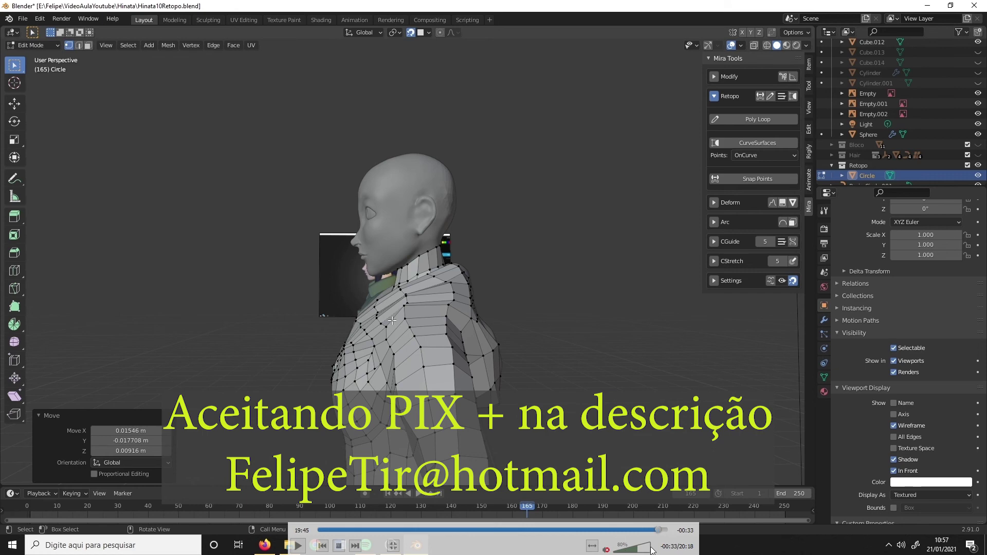
left_click(657, 530)
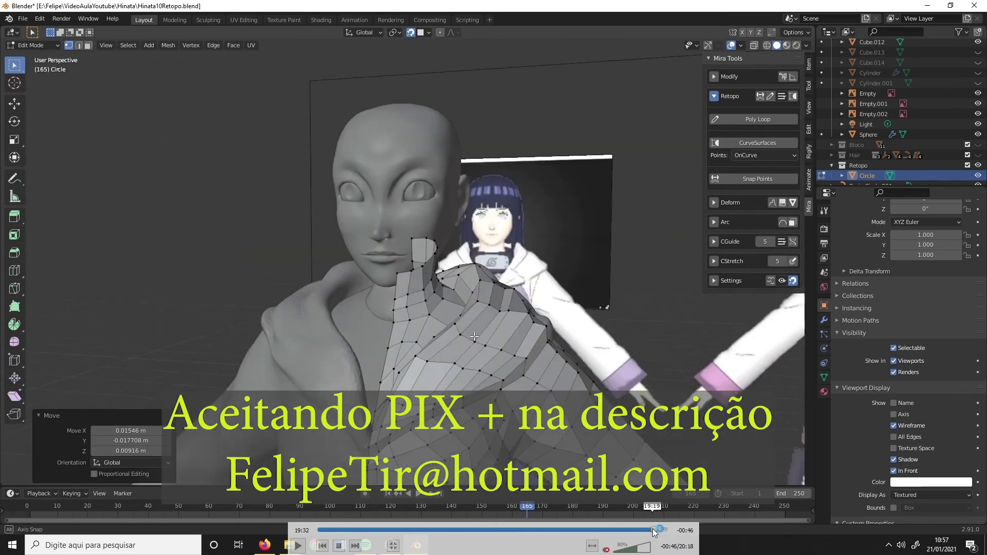
left_click(652, 529)
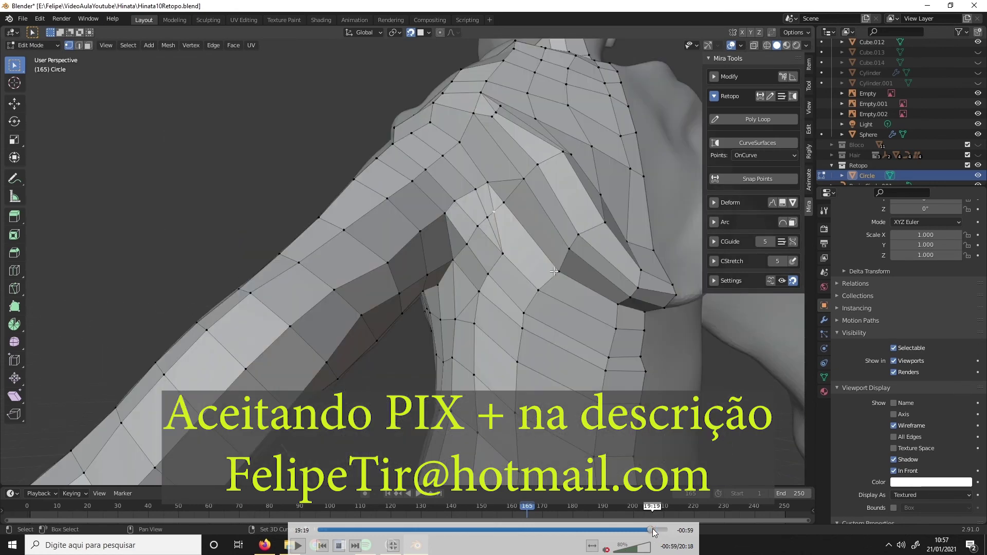
key("space")
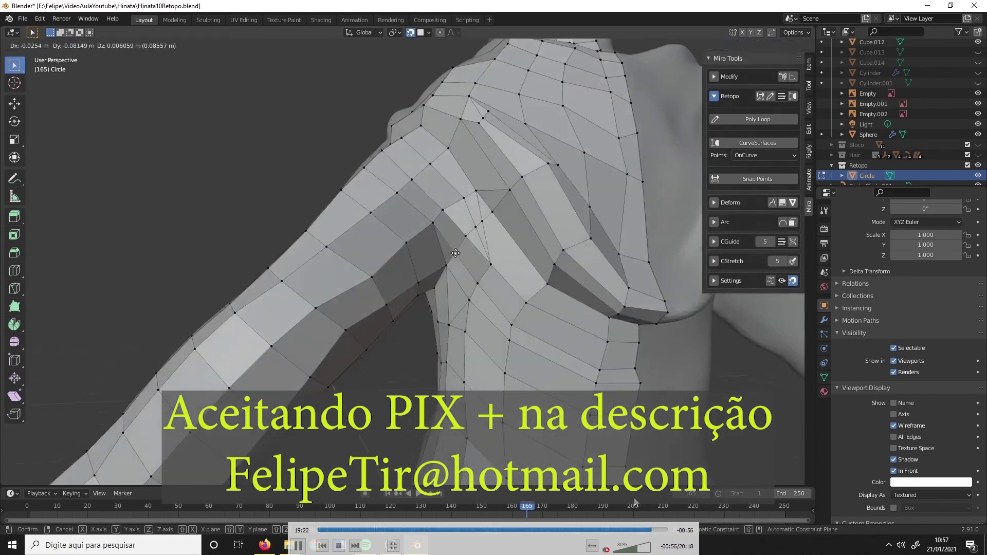
left_click(656, 532)
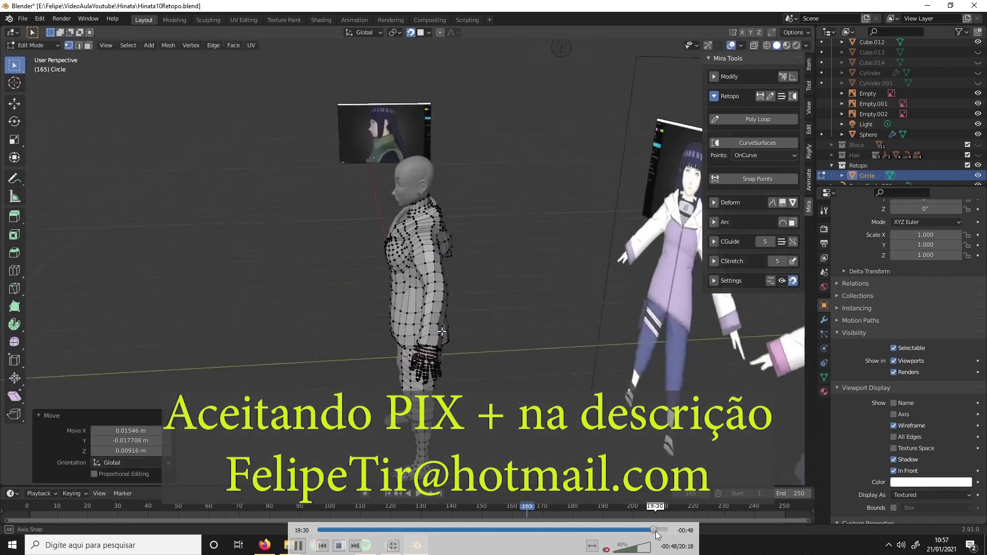
left_click(450, 230)
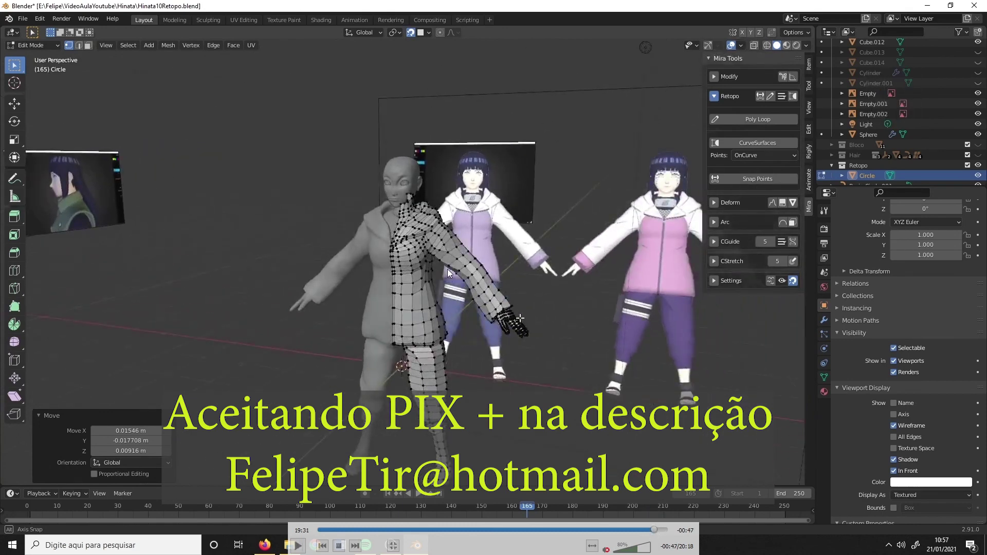